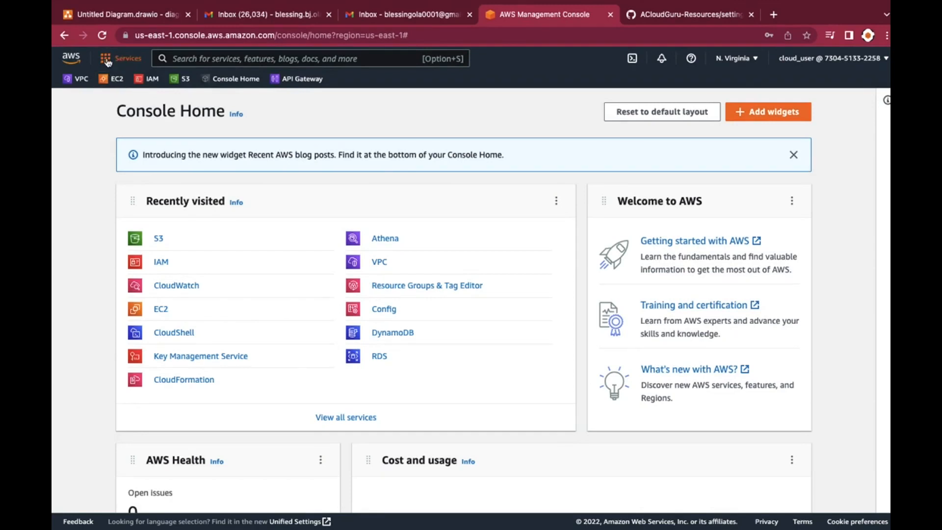
# Open the IAM console from the Security, Identity, & Compliance services
pyautogui.click(106, 59)
pyautogui.scroll(-3, 205, 328)
pyautogui.scroll(-4, 205, 329)
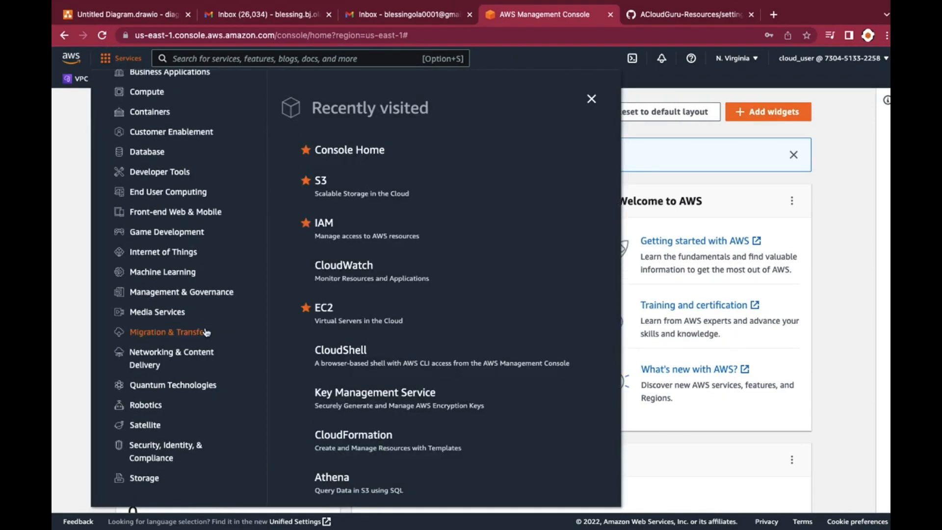
pyautogui.click(181, 450)
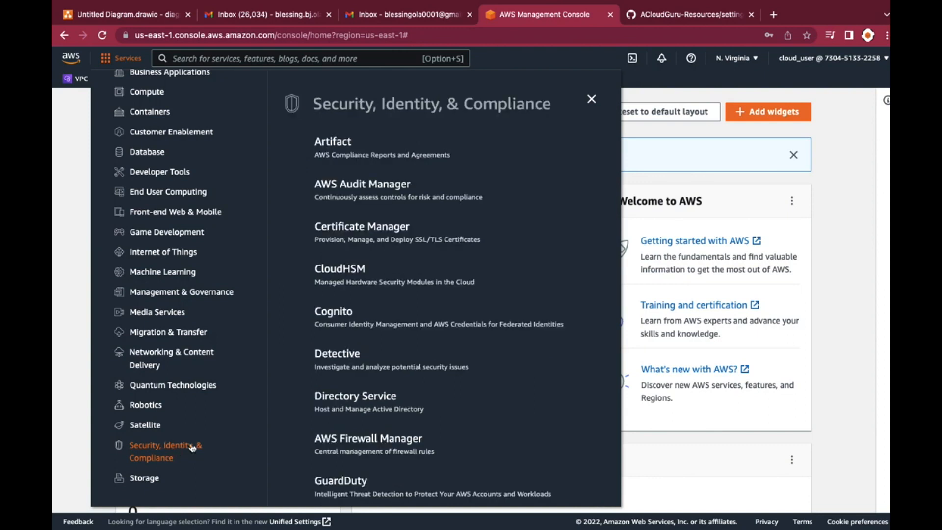
pyautogui.scroll(-2, 405, 416)
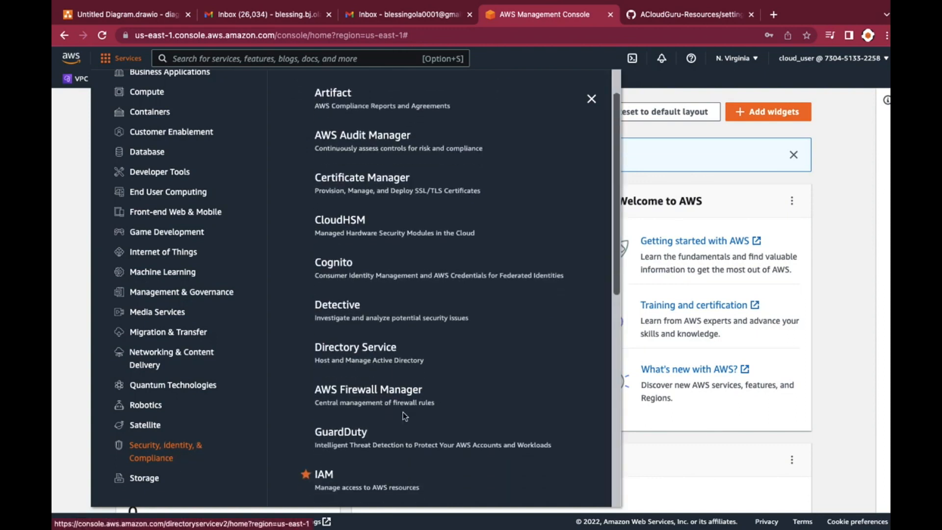
pyautogui.scroll(-2, 405, 416)
pyautogui.click(325, 401)
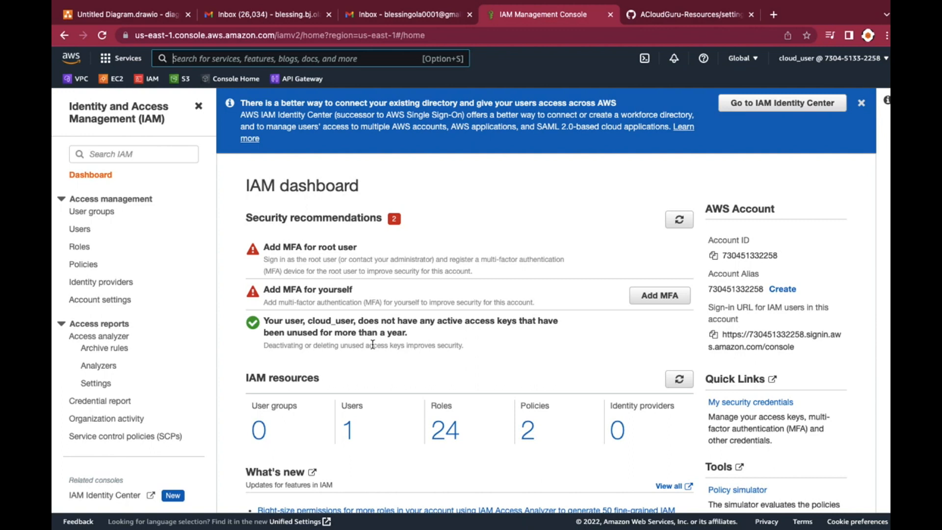
# Start a new IAM role with AWS service as the trusted entity and CloudFormation as the use case, and continue to permissions
pyautogui.click(80, 246)
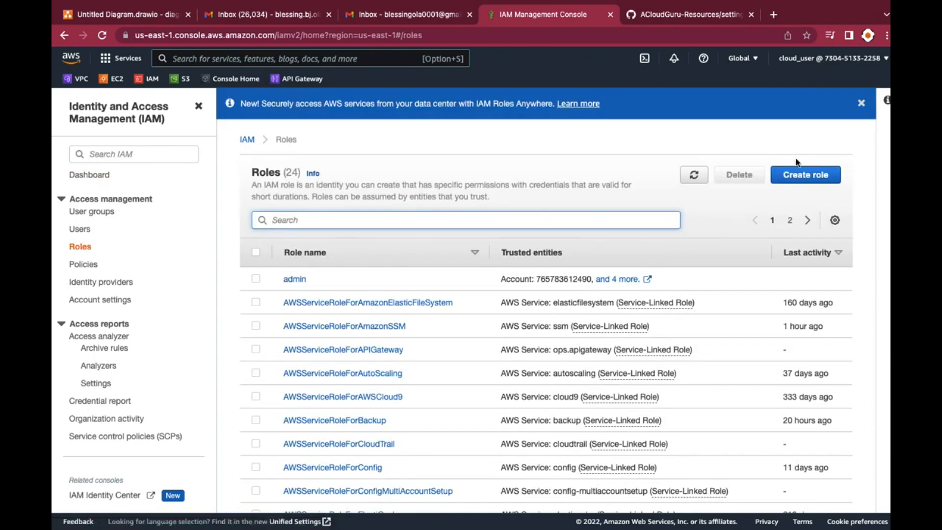
pyautogui.click(811, 177)
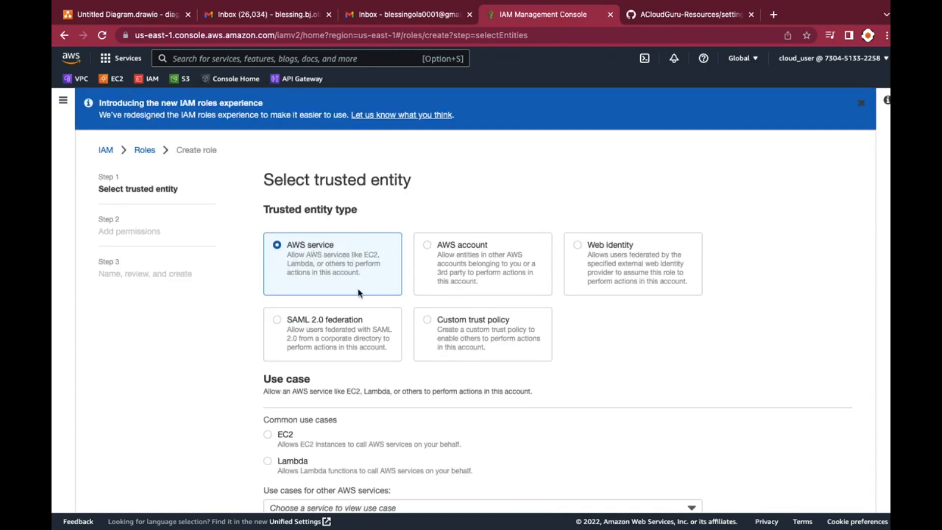
pyautogui.scroll(-2, 358, 292)
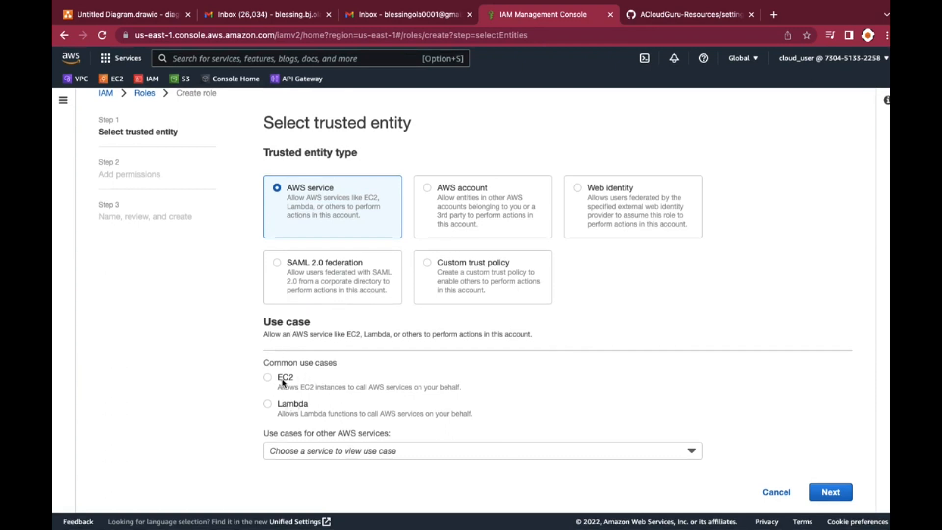
pyautogui.click(299, 451)
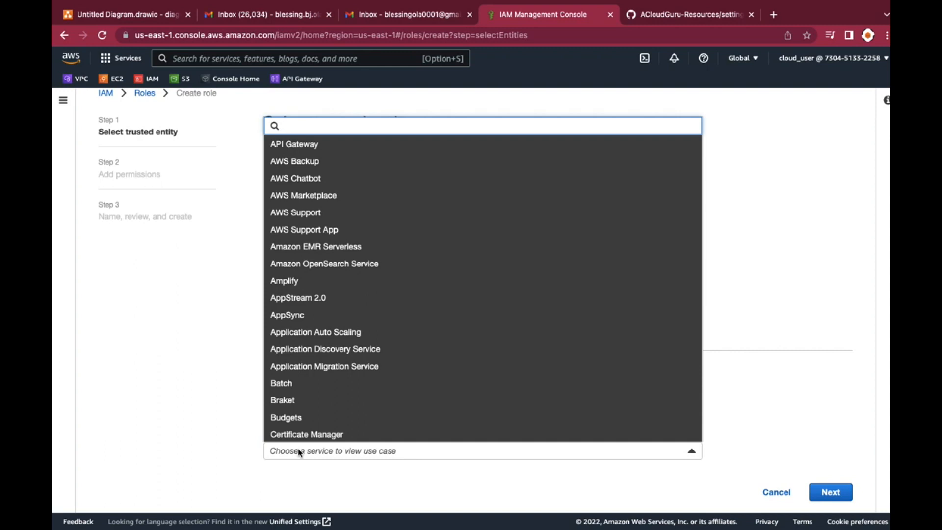
pyautogui.write('clo')
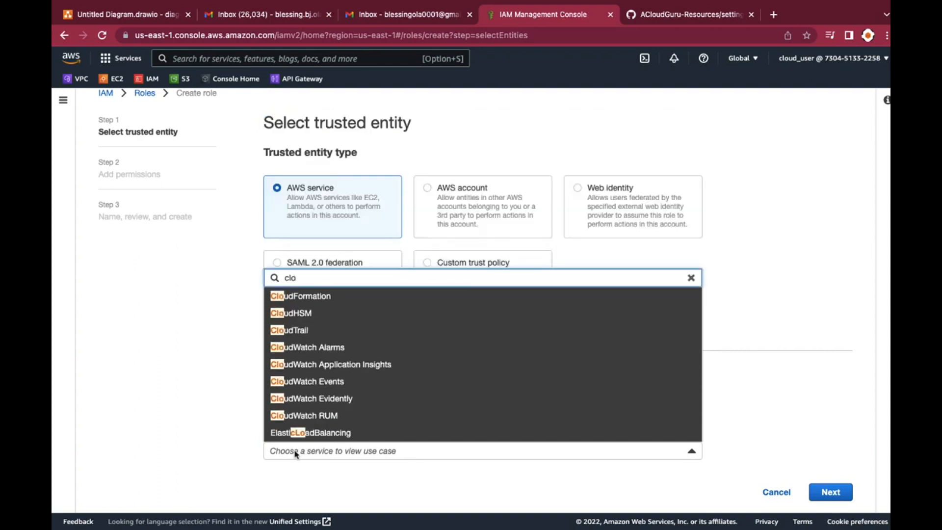
pyautogui.click(299, 300)
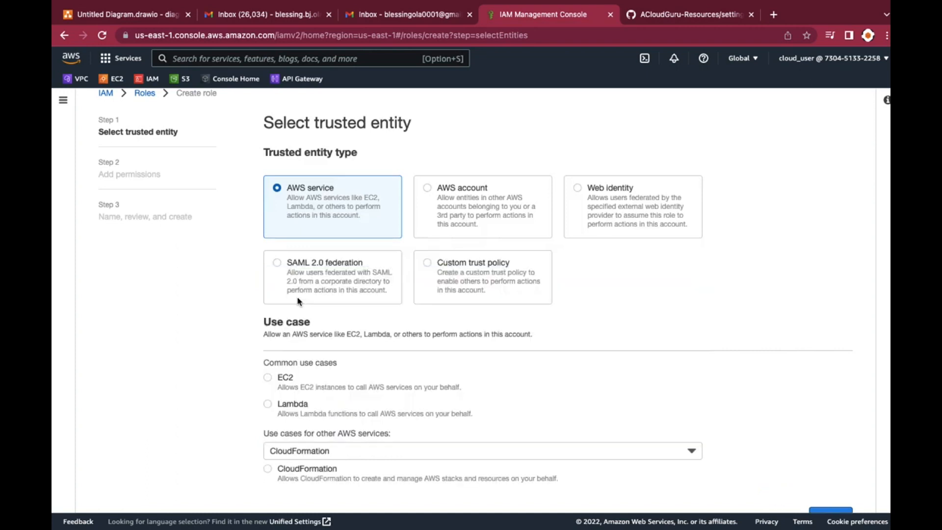
pyautogui.click(268, 469)
pyautogui.scroll(-1, 360, 440)
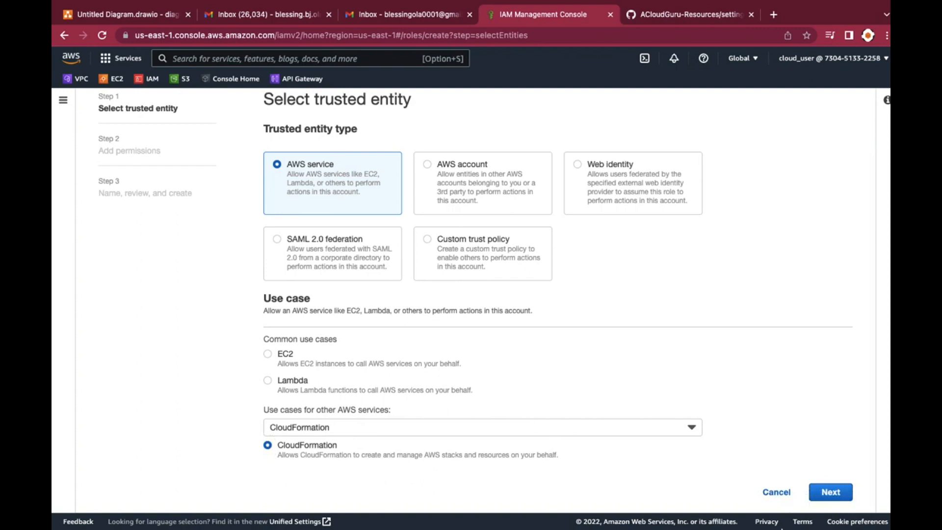
pyautogui.click(827, 493)
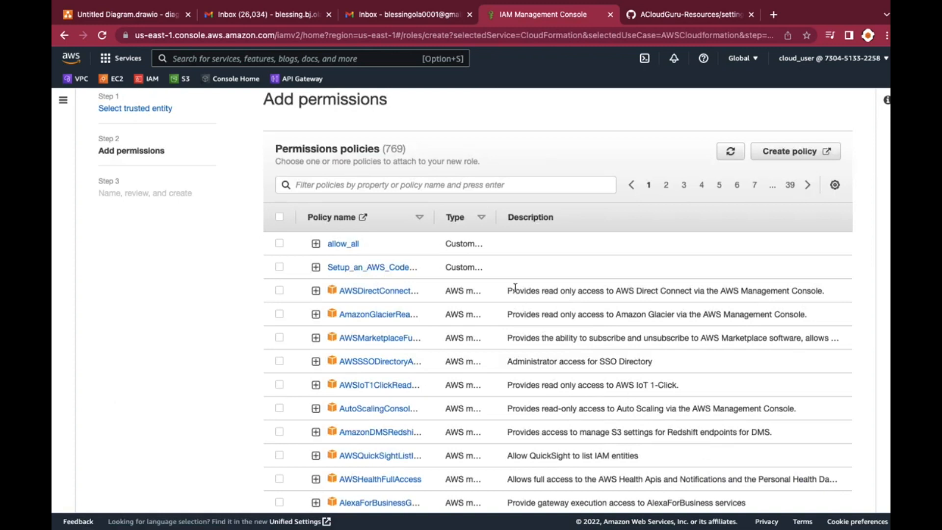
# Filter the permissions policies by "administrator" and look through the matching policies
pyautogui.click(377, 186)
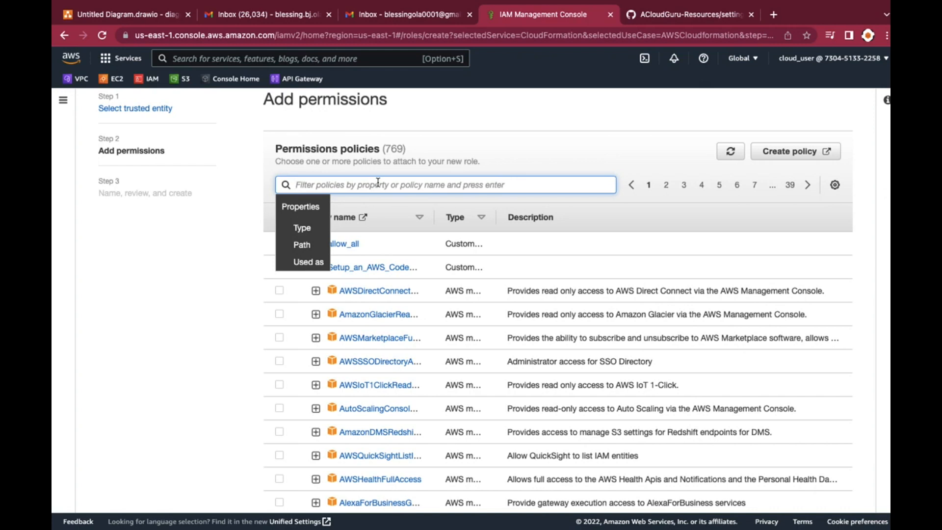
pyautogui.write('ad')
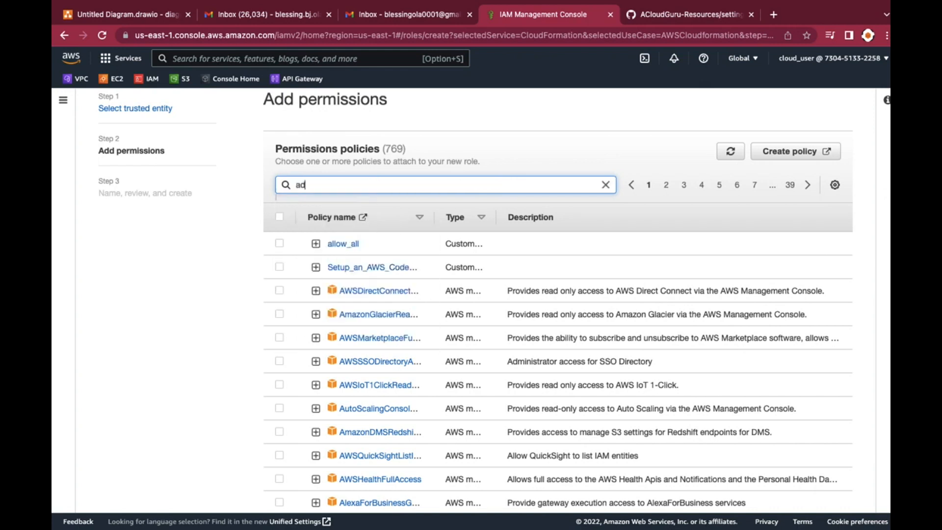
pyautogui.write('minidt')
pyautogui.press('BackSpace')
pyautogui.press('BackSpace')
pyautogui.press('BackSpace')
pyautogui.write('istrator')
pyautogui.press('Return')
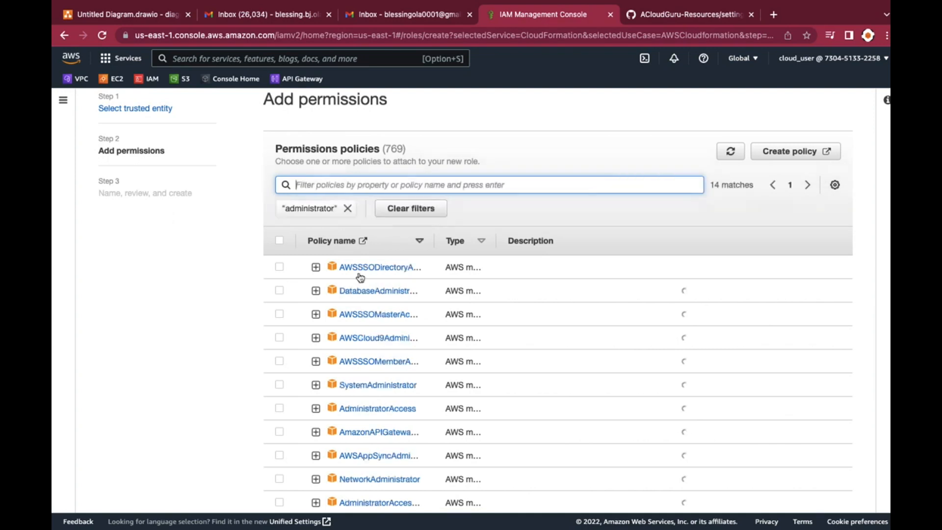
pyautogui.scroll(-3, 369, 346)
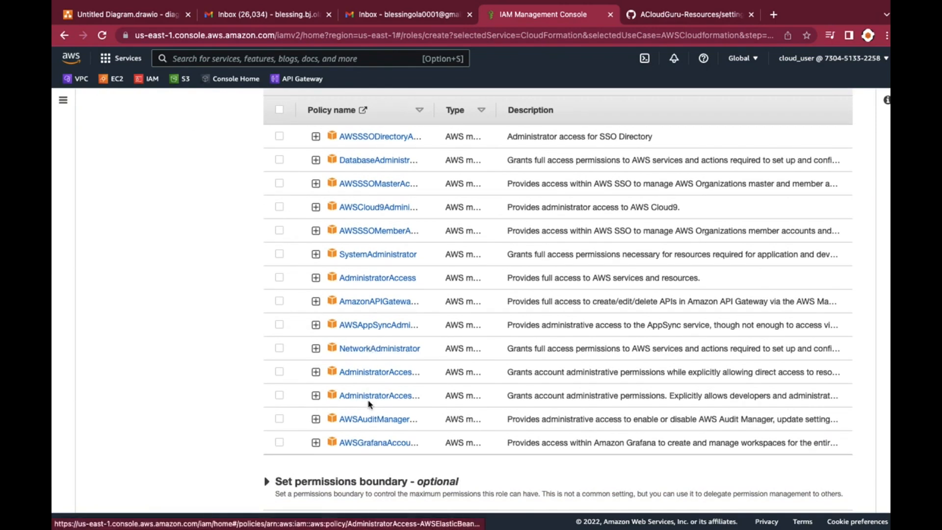
pyautogui.scroll(5, 370, 115)
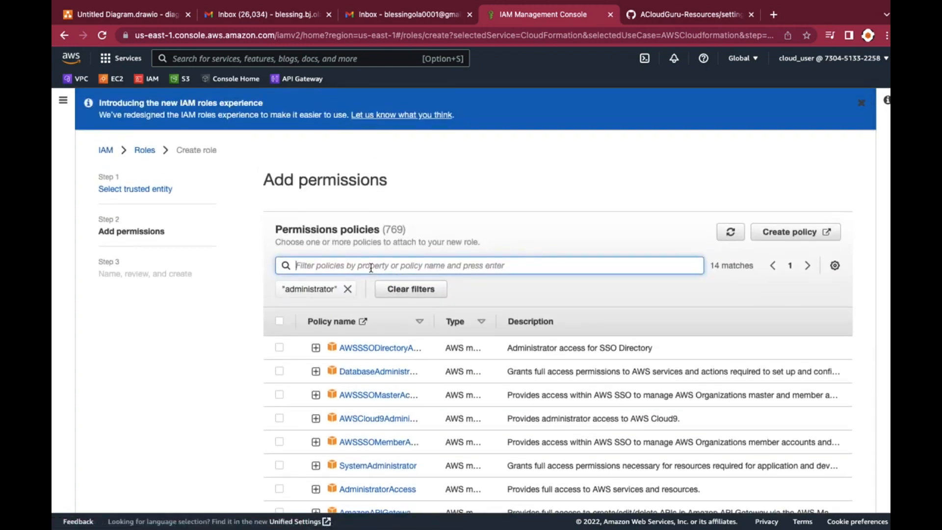
# Narrow the policies with the filter "administratoraccess", select the AdministratorAccess policy for the role and continue to the review
pyautogui.click(372, 268)
pyautogui.write('ad')
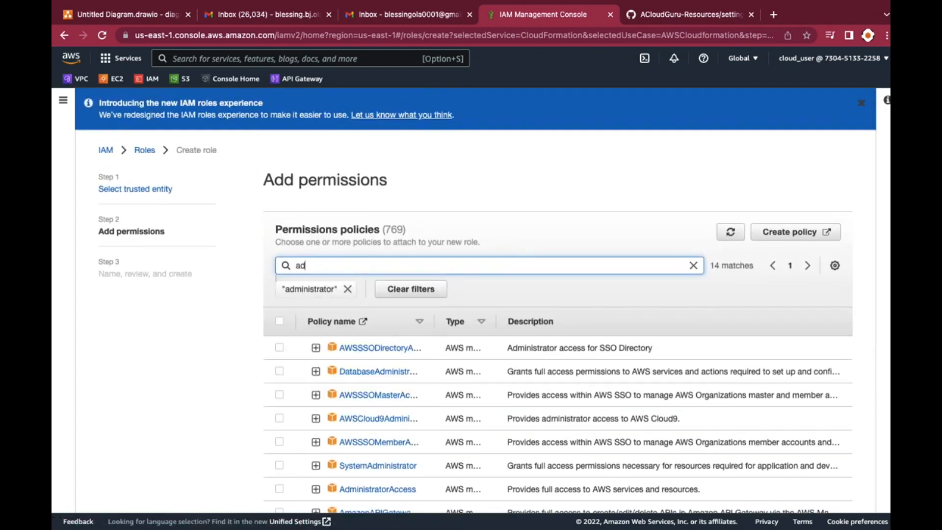
pyautogui.write('ministratoraccess')
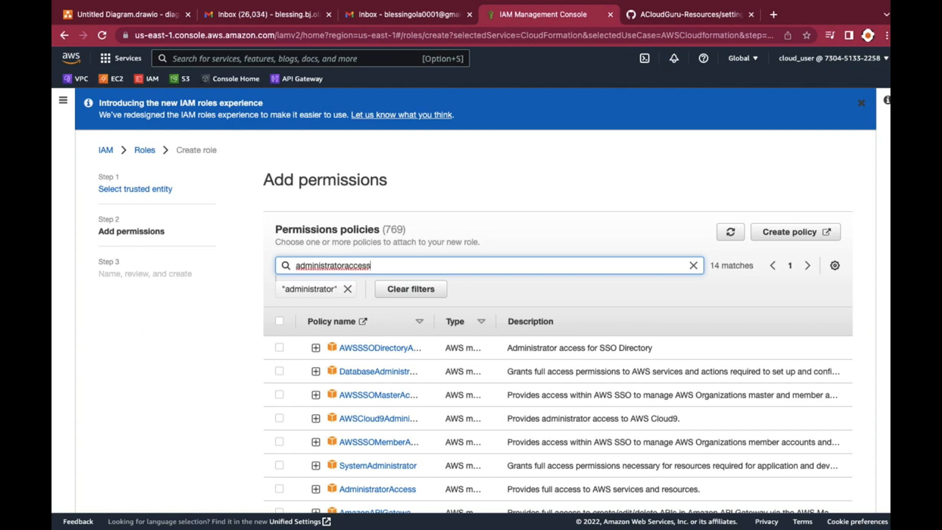
pyautogui.press('Return')
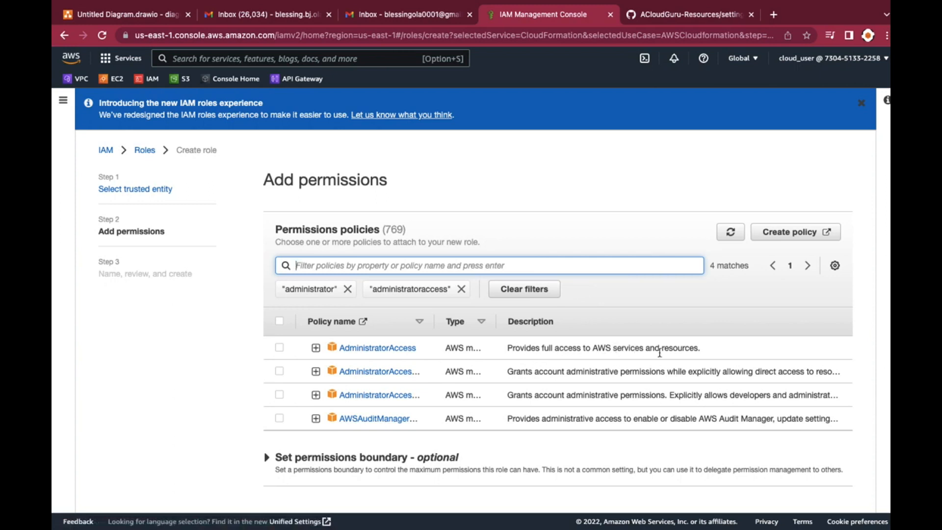
pyautogui.click(279, 348)
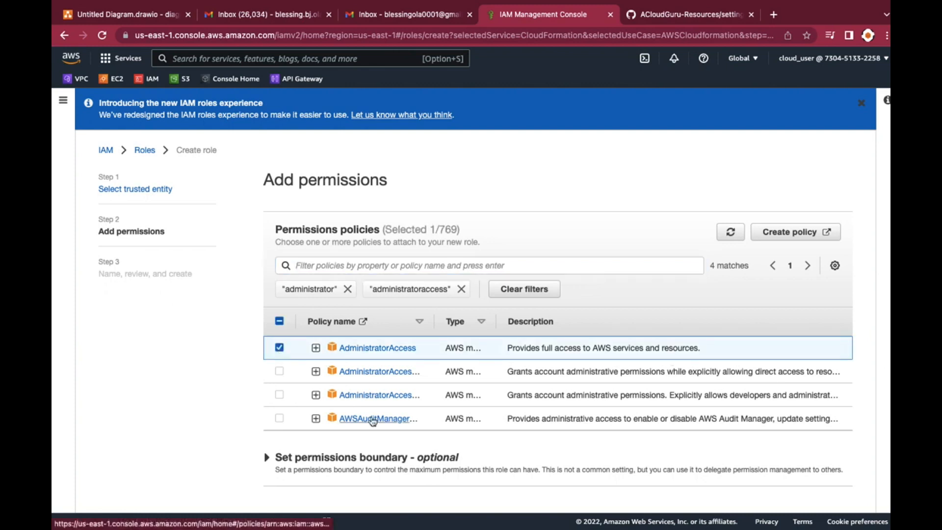
pyautogui.scroll(-2, 471, 442)
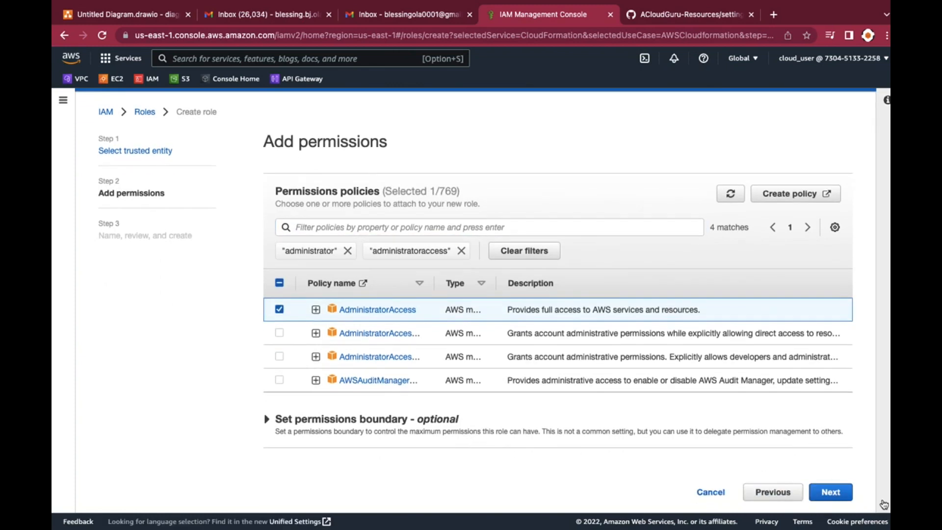
pyautogui.click(831, 493)
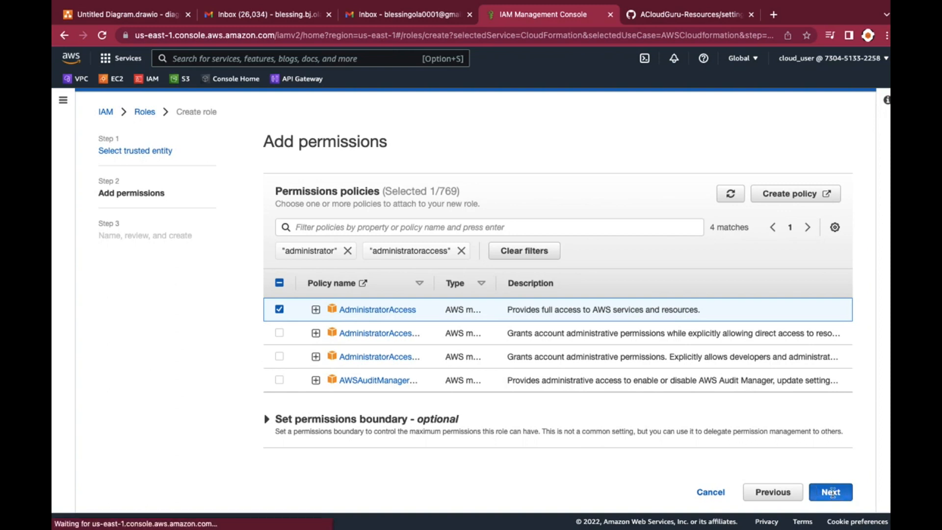
# Name the role pipelineperms4CF and create it
pyautogui.scroll(-1, 613, 443)
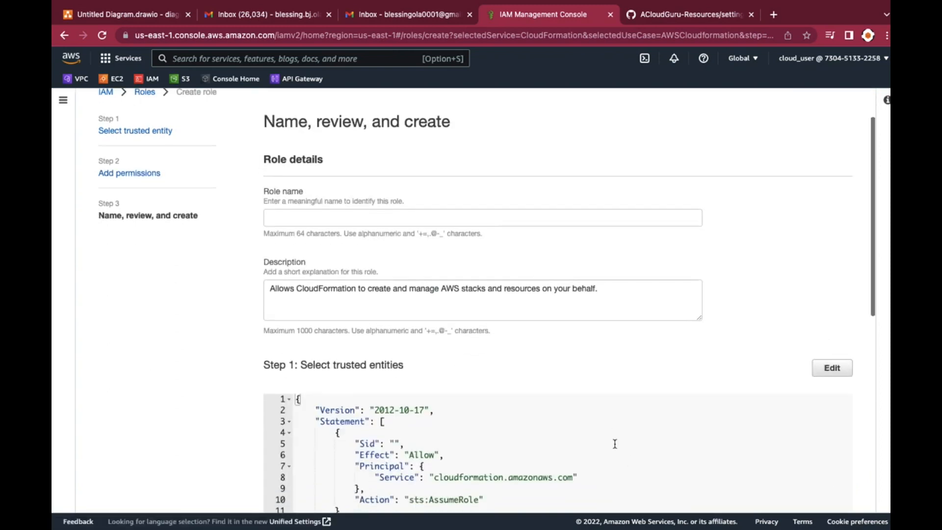
pyautogui.click(284, 219)
pyautogui.write('pipeline')
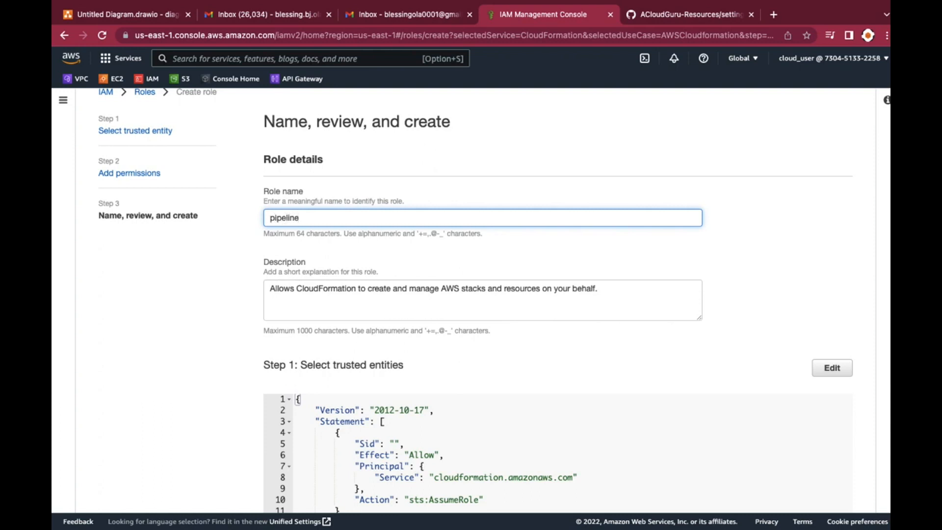
pyautogui.write('perms4CF')
pyautogui.scroll(-4, 336, 323)
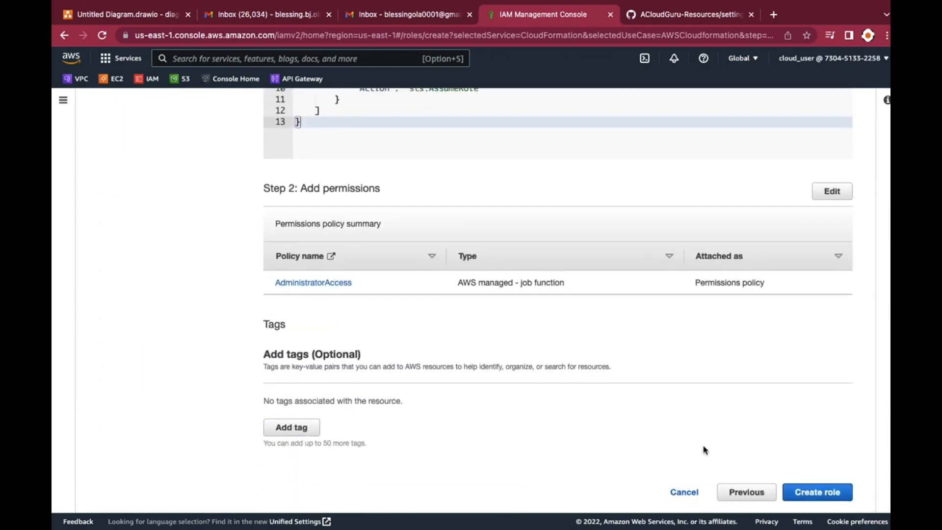
pyautogui.click(802, 492)
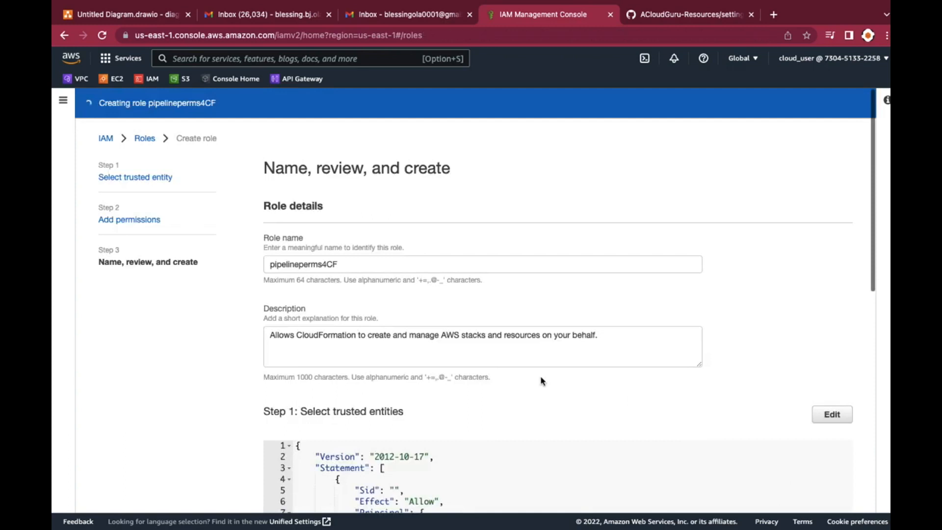
pyautogui.scroll(-1, 541, 380)
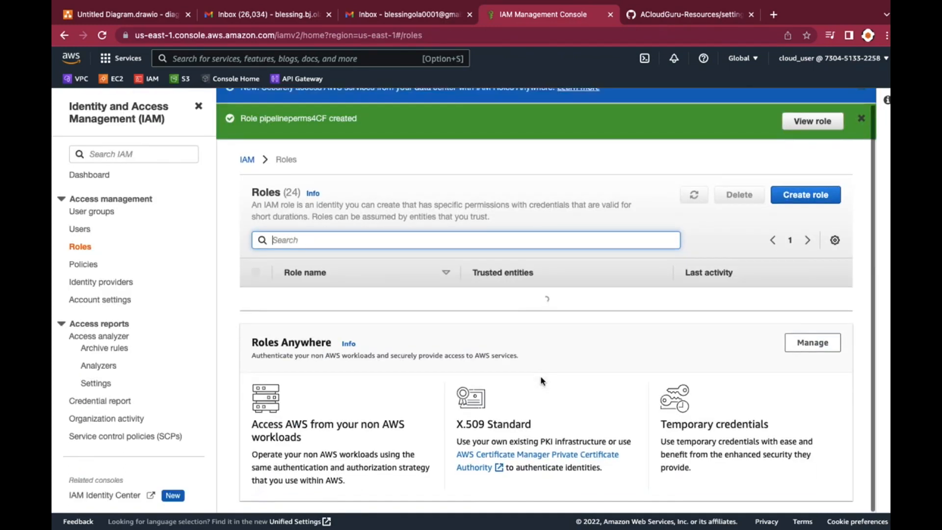
pyautogui.scroll(1, 264, 121)
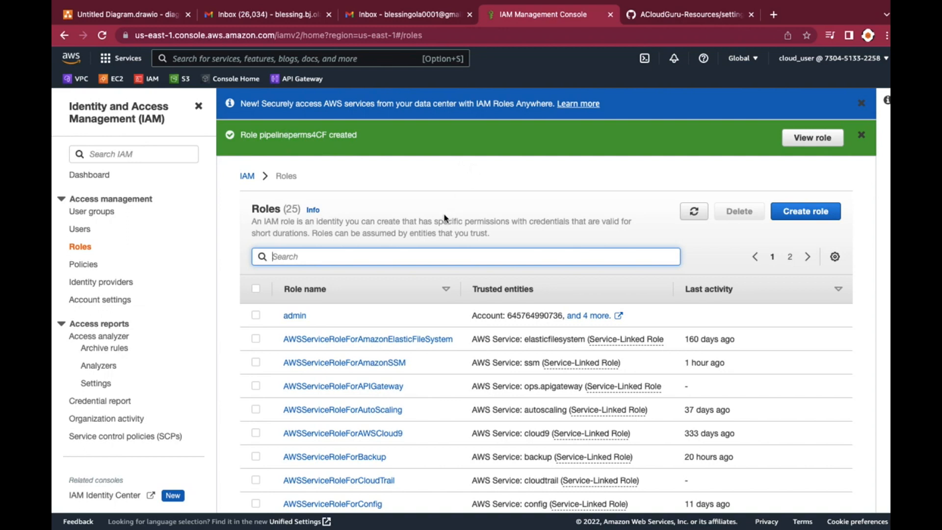
# Open CodeCommit from the Developer Tools services and bring up the form for creating a new repository
pyautogui.click(144, 155)
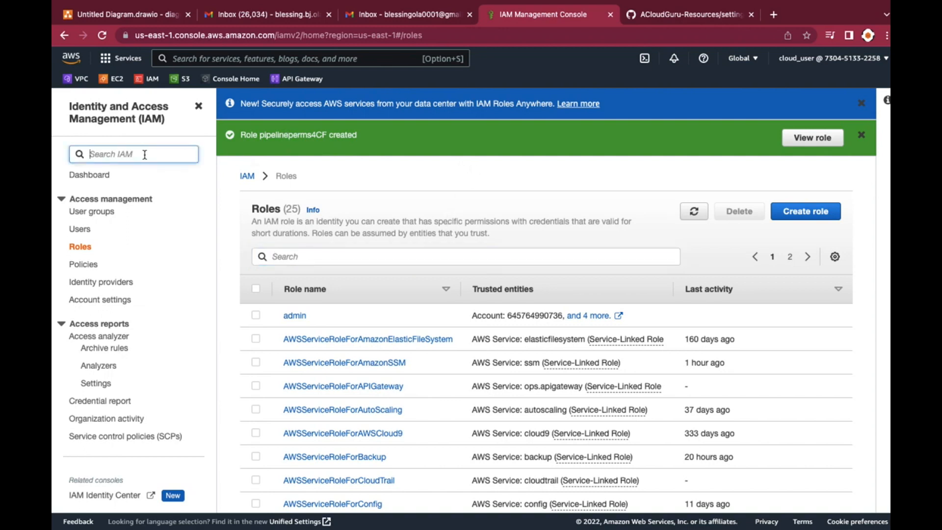
pyautogui.click(192, 59)
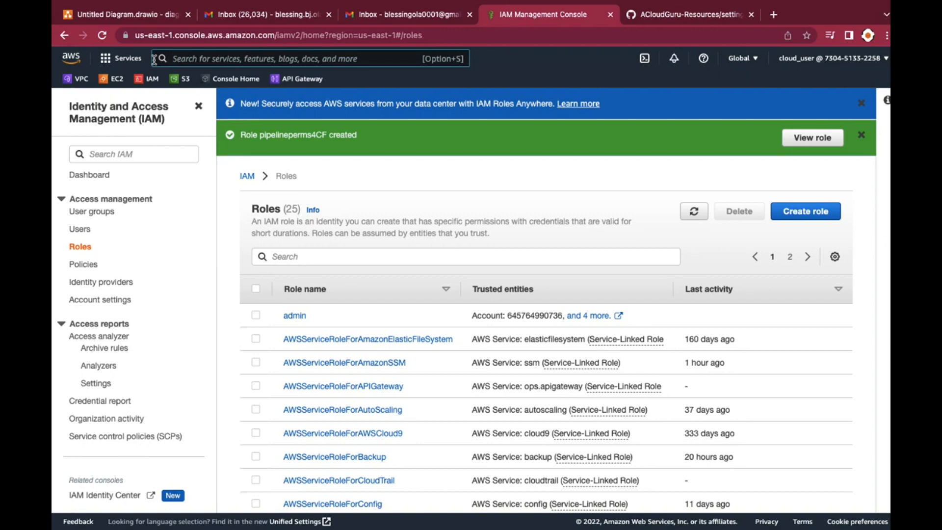
pyautogui.click(111, 60)
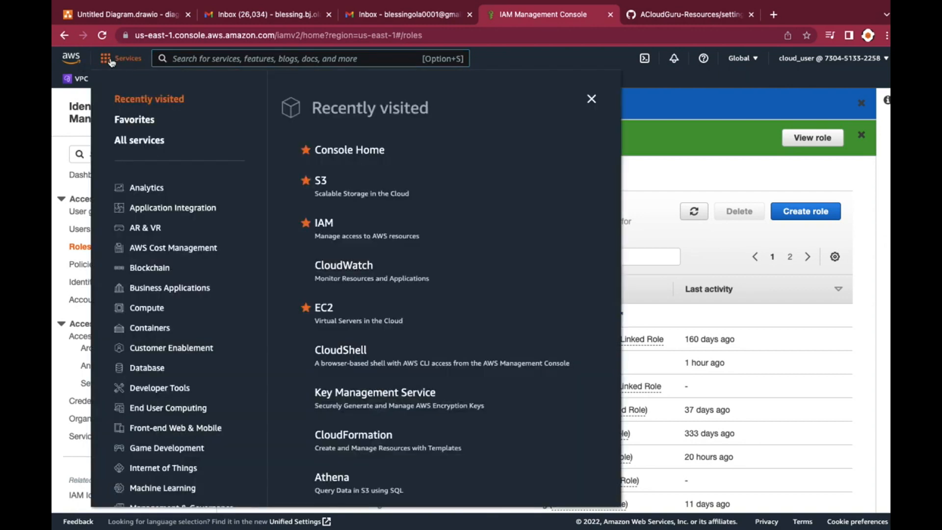
pyautogui.click(162, 394)
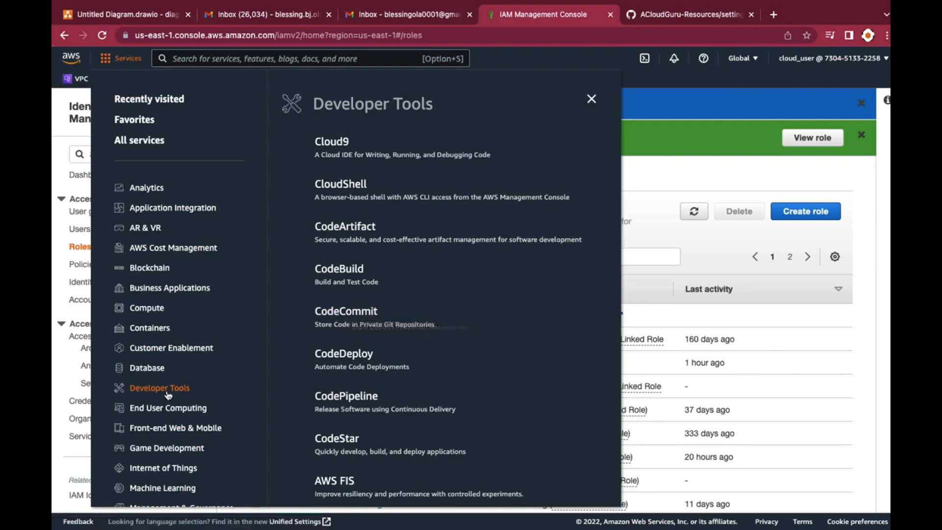
pyautogui.click(346, 314)
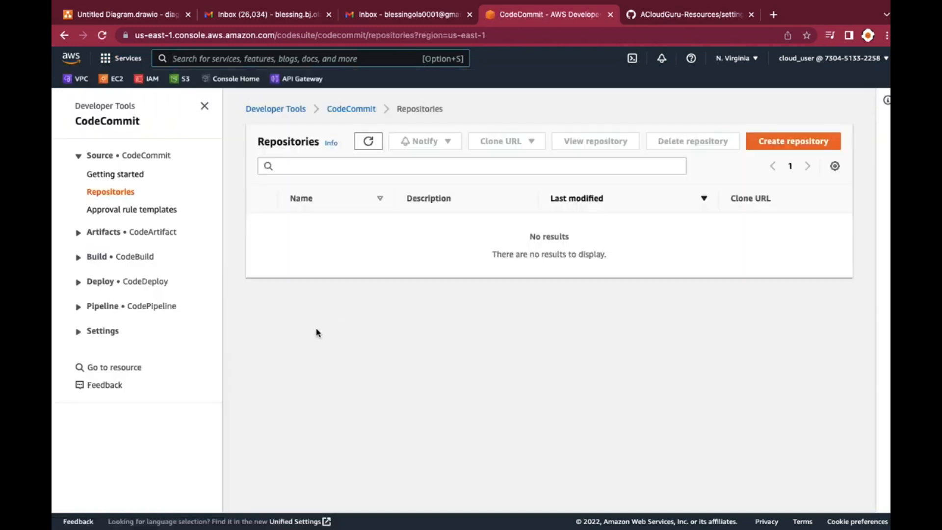
pyautogui.click(807, 141)
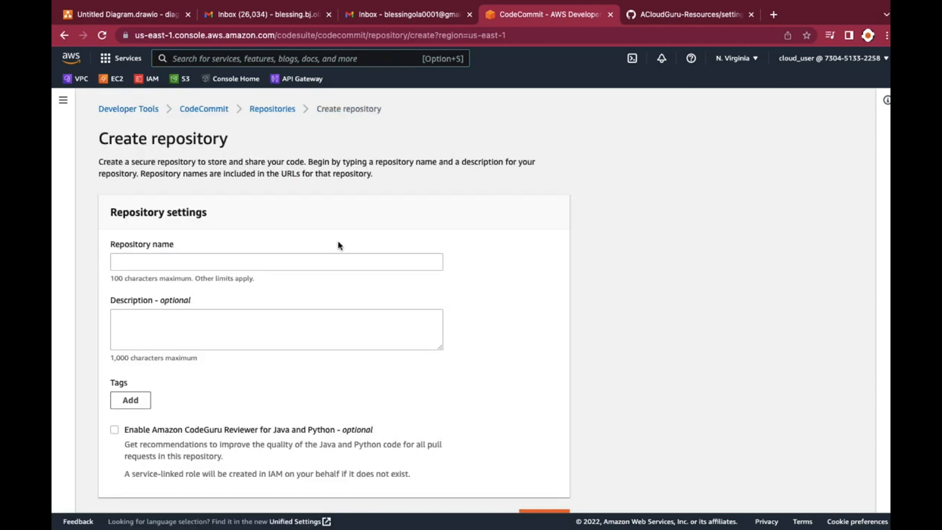
# Name the new repository pipeline4cf and create it without a description or tags
pyautogui.click(318, 260)
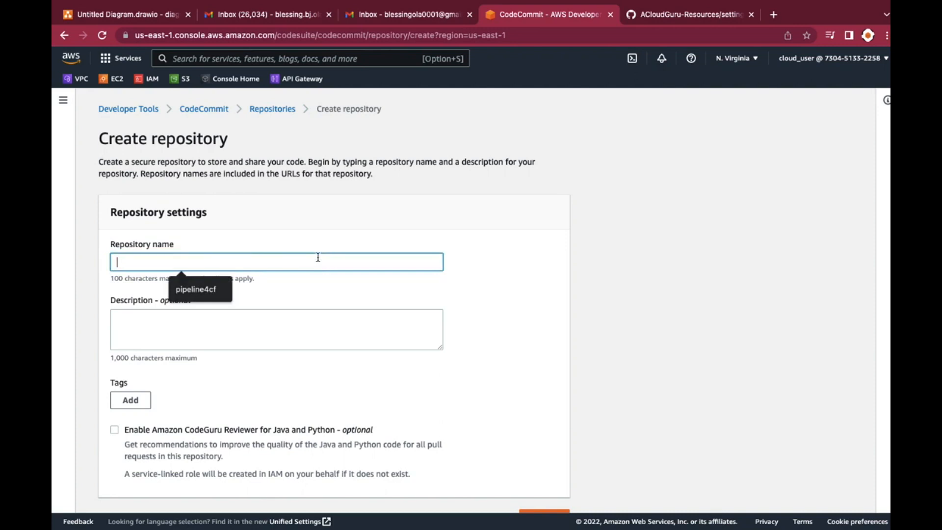
pyautogui.write('pipeline4cf')
pyautogui.scroll(-1, 302, 295)
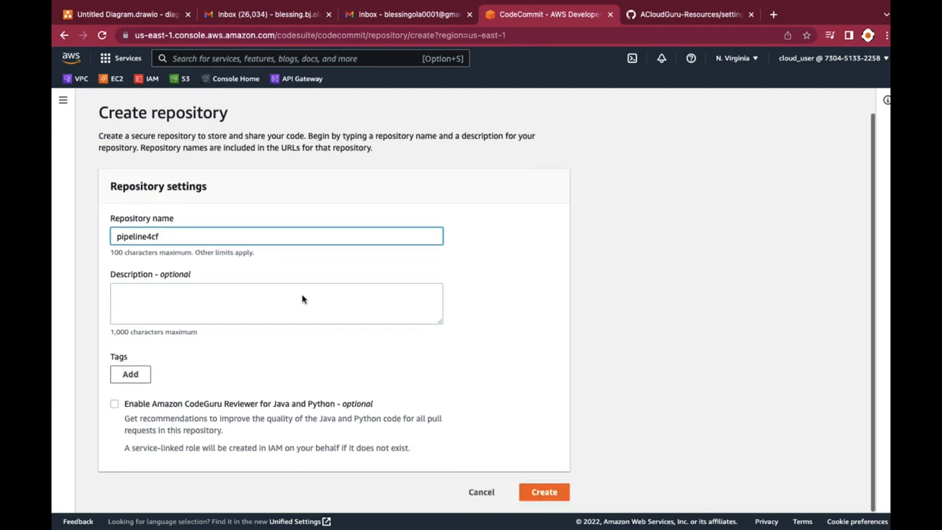
pyautogui.scroll(-1, 302, 295)
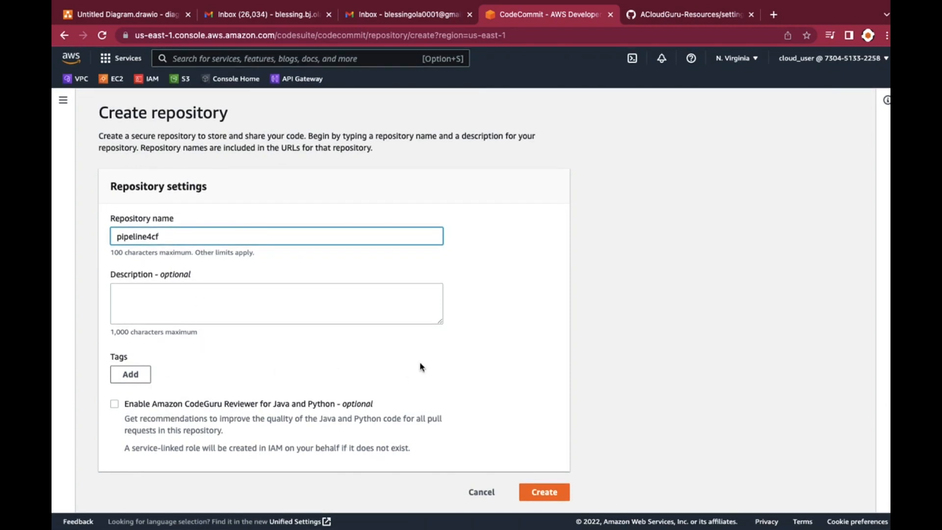
pyautogui.click(538, 498)
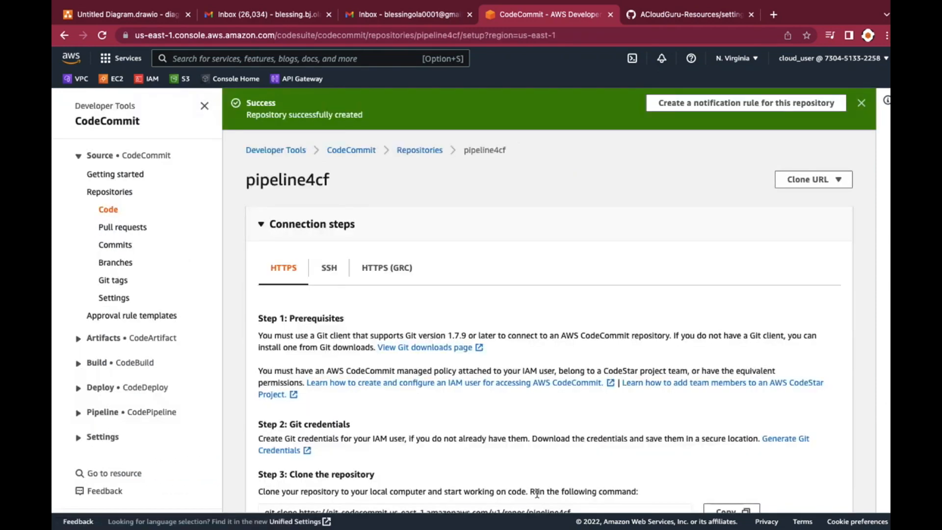
# Look over the pipeline4cf repository's connection steps and its file section
pyautogui.scroll(-5, 576, 399)
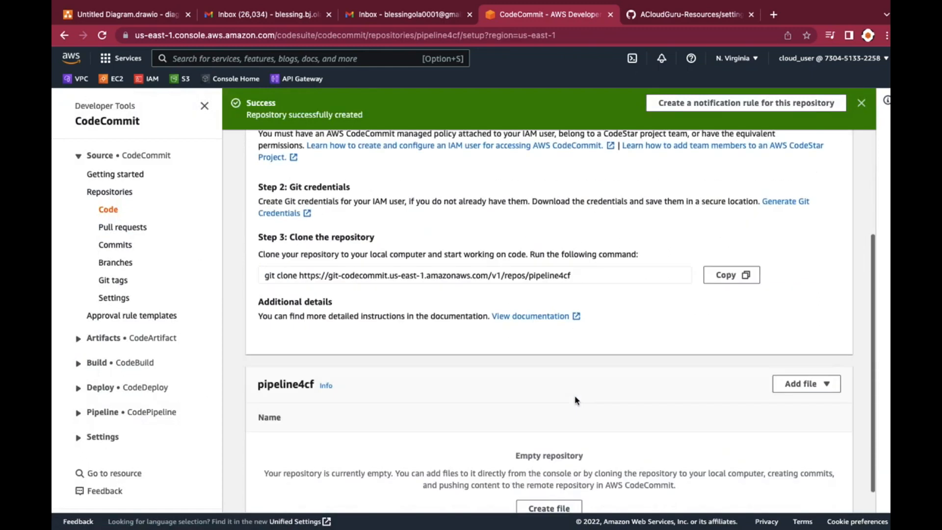
pyautogui.scroll(-1, 576, 400)
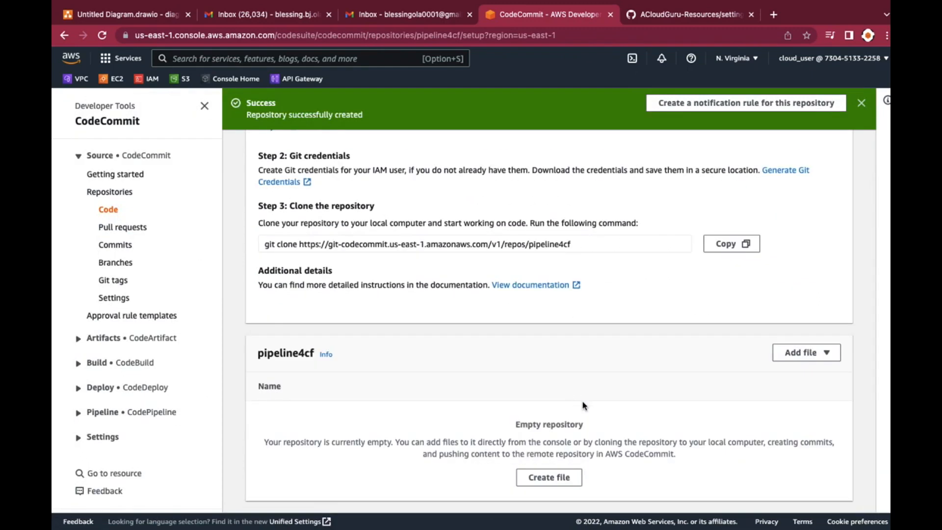
pyautogui.scroll(1, 643, 357)
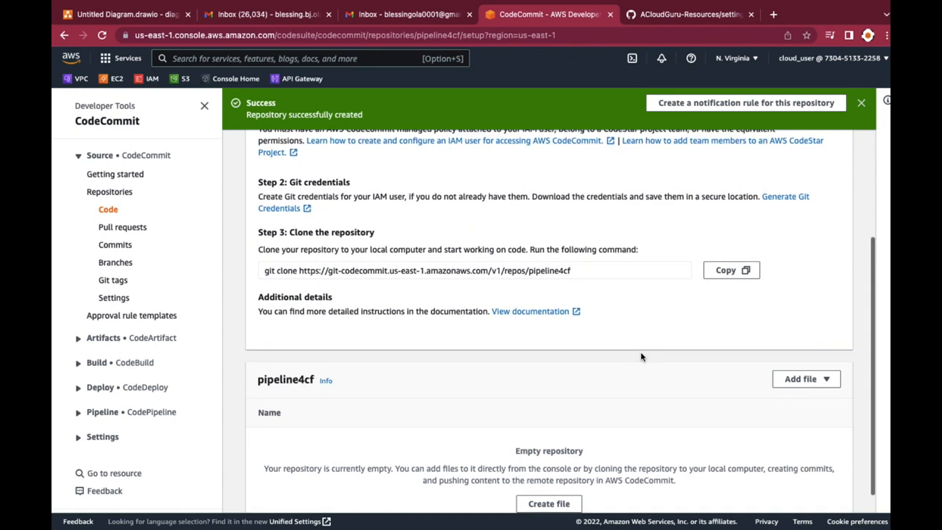
pyautogui.scroll(1, 640, 357)
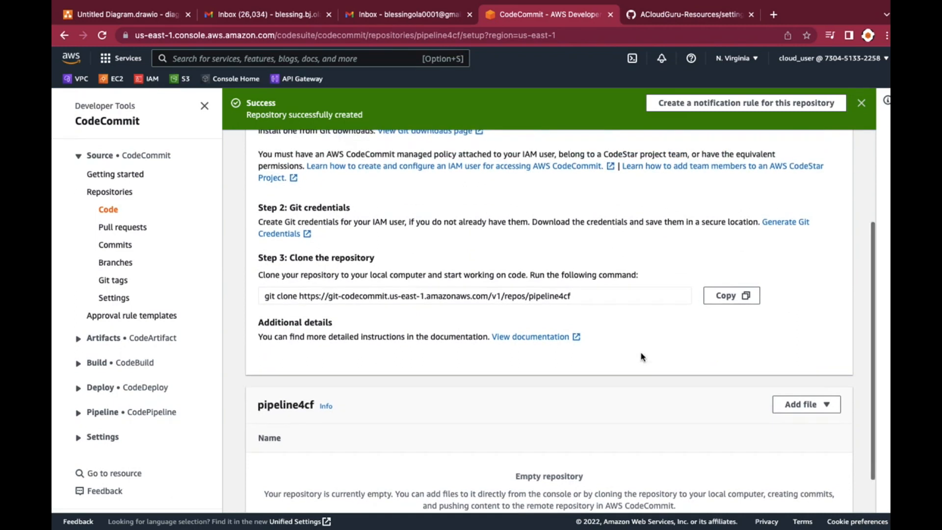
pyautogui.scroll(1, 641, 355)
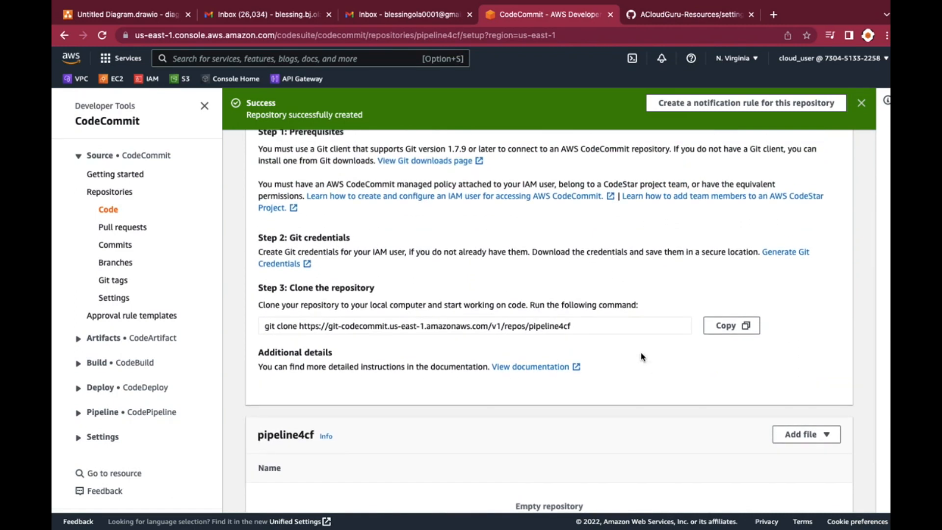
pyautogui.scroll(2, 642, 356)
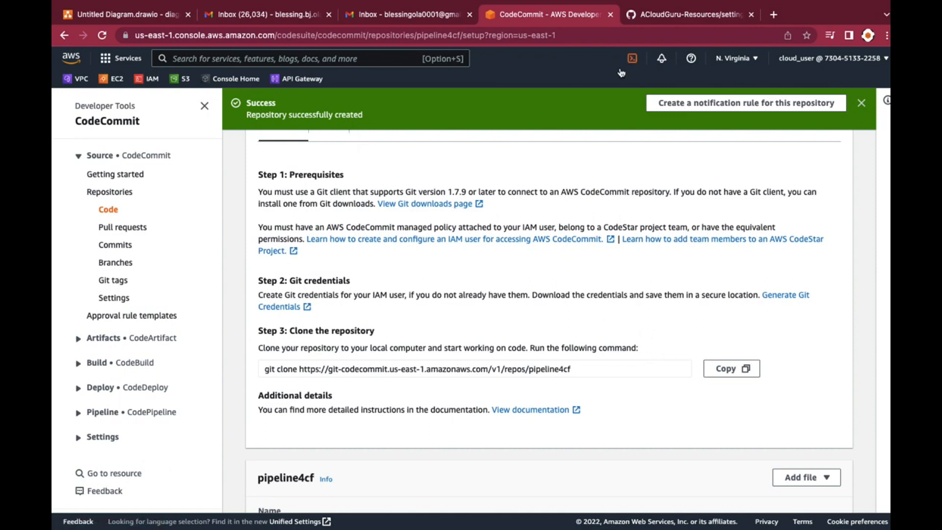
# Switch to the ACloudGuru-Resources repository on GitHub and open the raw version of S3Retain.yaml
pyautogui.click(670, 17)
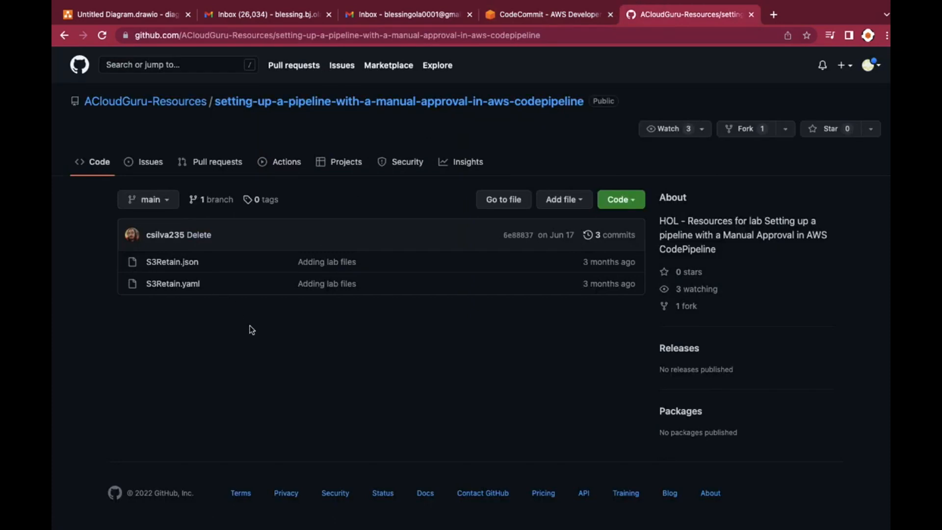
pyautogui.click(163, 289)
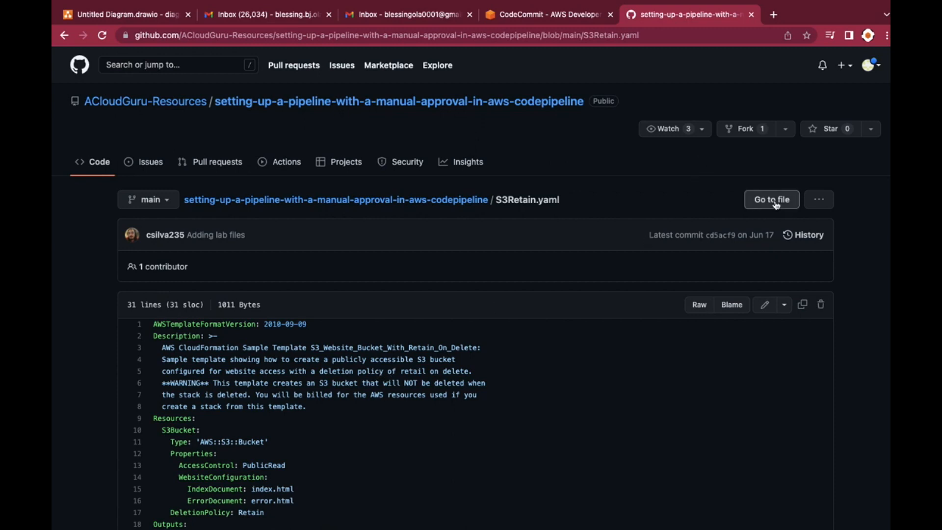
pyautogui.click(702, 310)
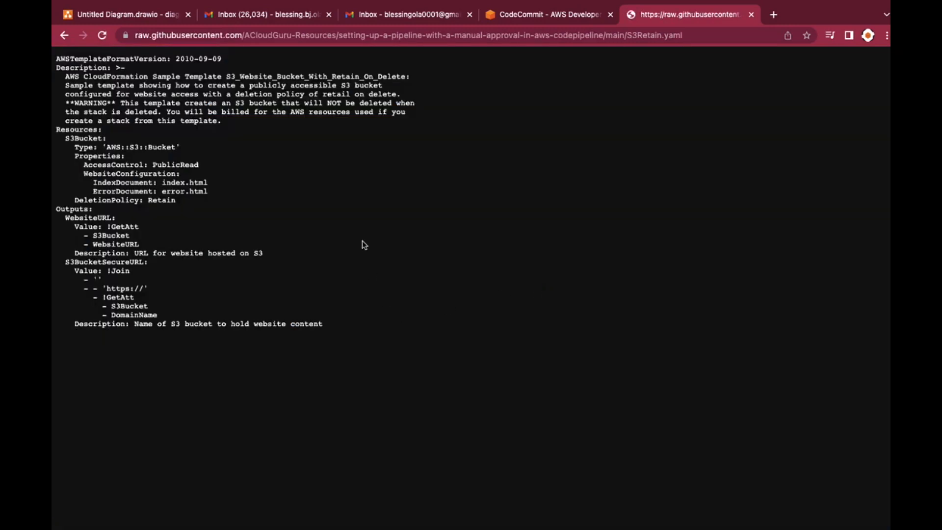
# Save the raw template to Downloads as S3Retain.yaml with the Orange tag, replacing the existing file
pyautogui.rightClick(362, 240)
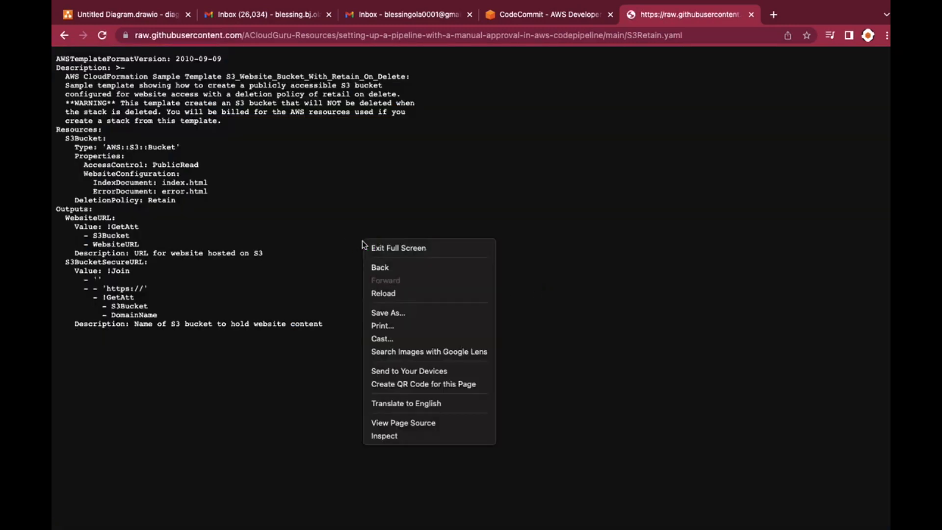
pyautogui.click(387, 314)
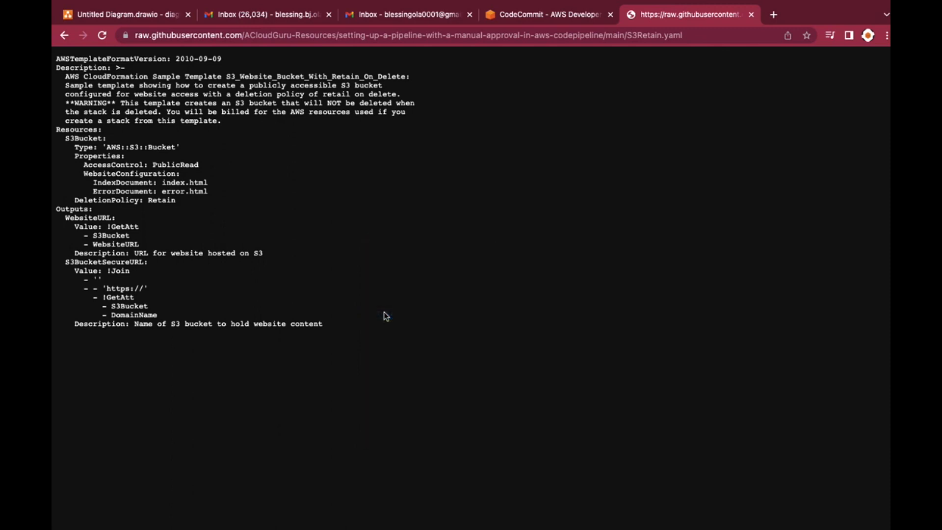
pyautogui.click(466, 231)
pyautogui.write('.yaml')
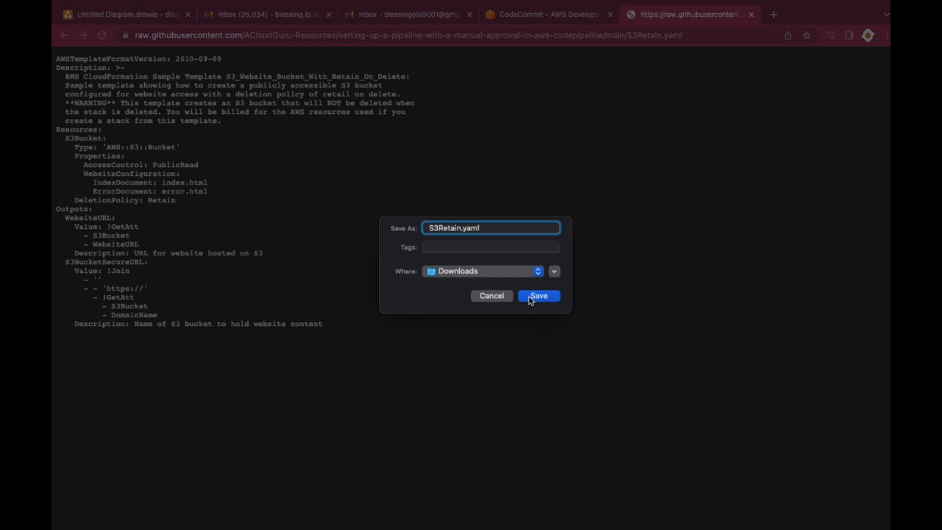
pyautogui.click(501, 248)
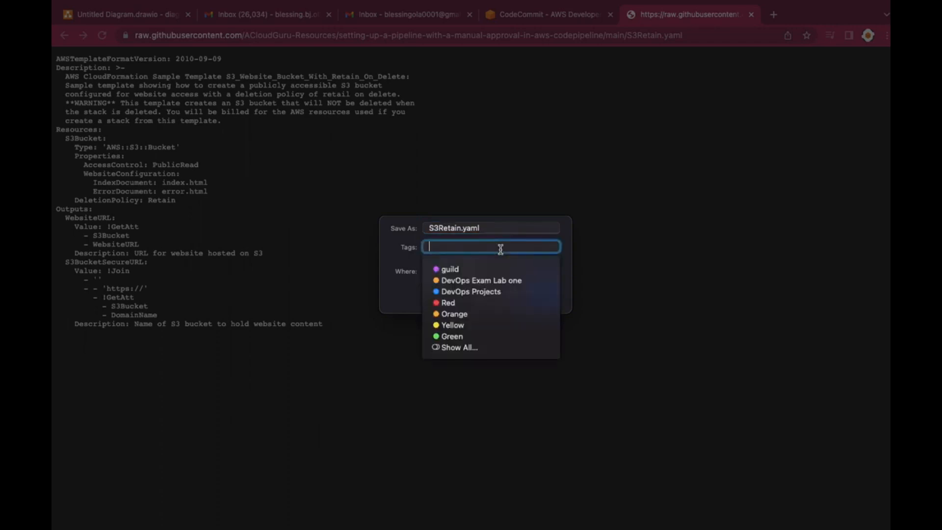
pyautogui.click(455, 315)
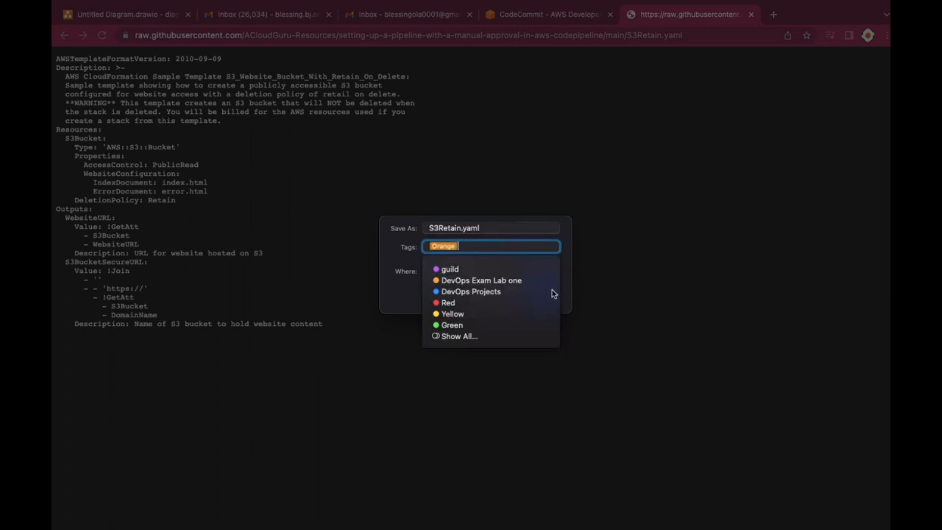
pyautogui.click(396, 290)
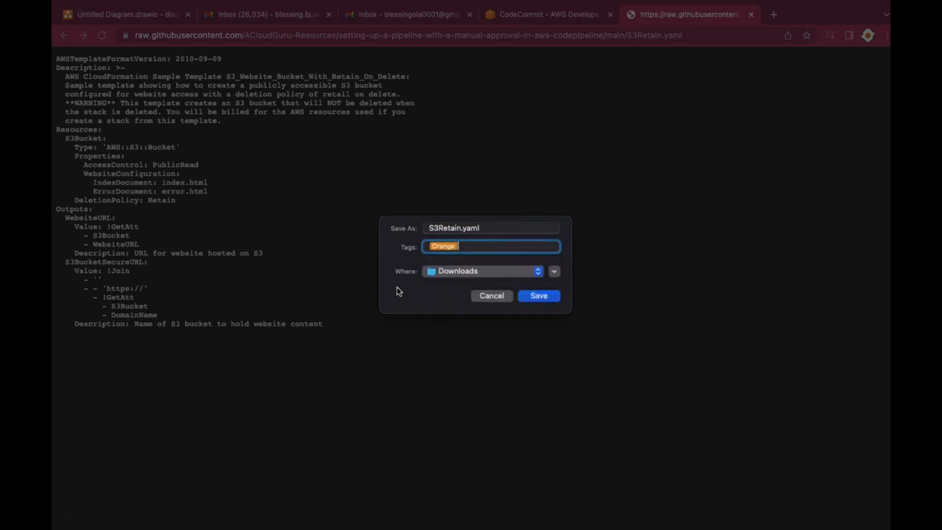
pyautogui.click(551, 296)
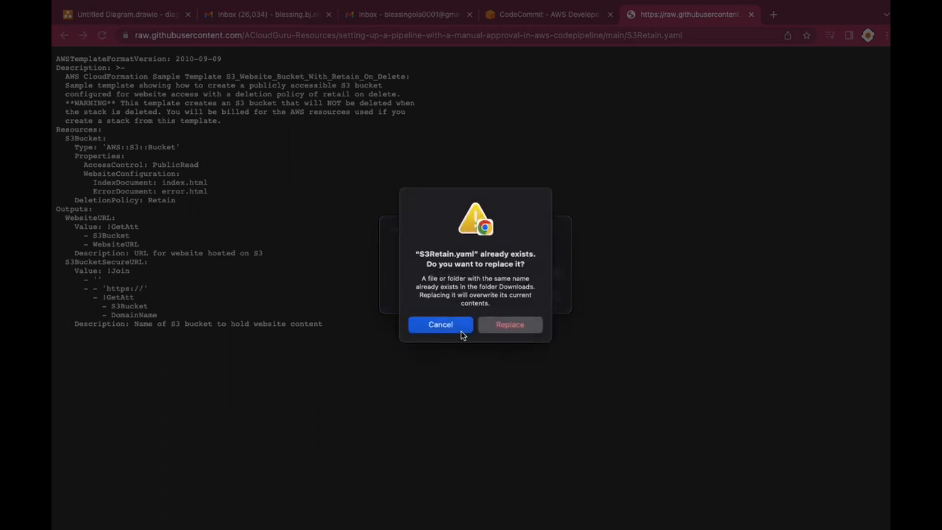
pyautogui.click(514, 328)
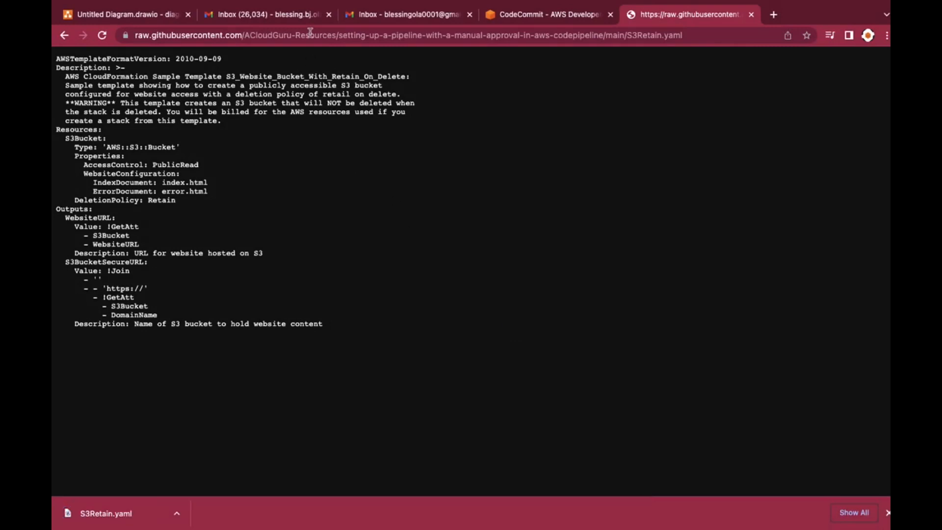
# Return to the pipeline4cf repository in CodeCommit and bring up the form for uploading a file
pyautogui.click(539, 16)
pyautogui.scroll(3, 740, 362)
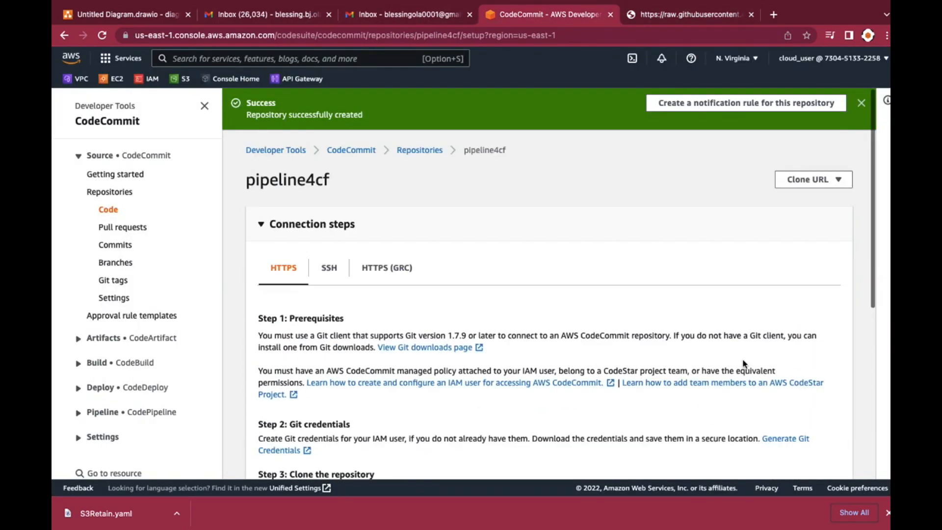
pyautogui.scroll(-2, 768, 292)
pyautogui.scroll(-4, 768, 293)
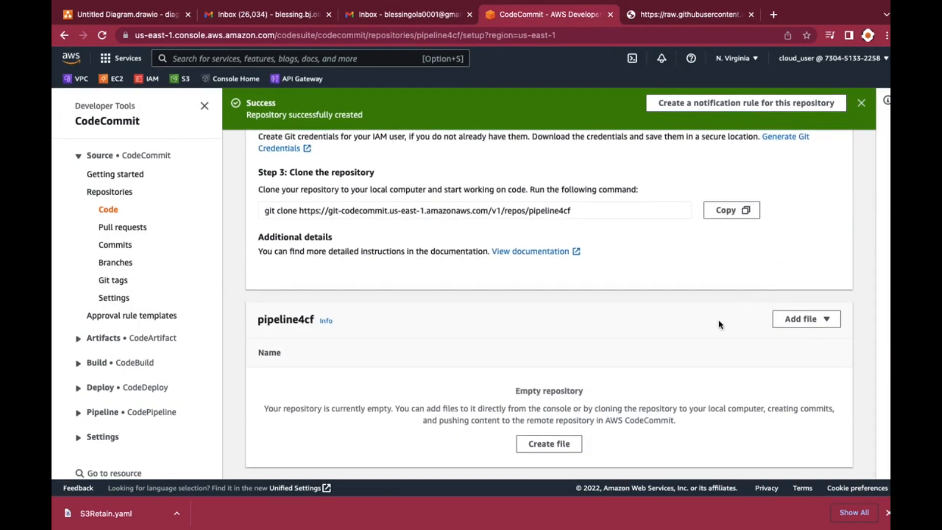
pyautogui.click(804, 323)
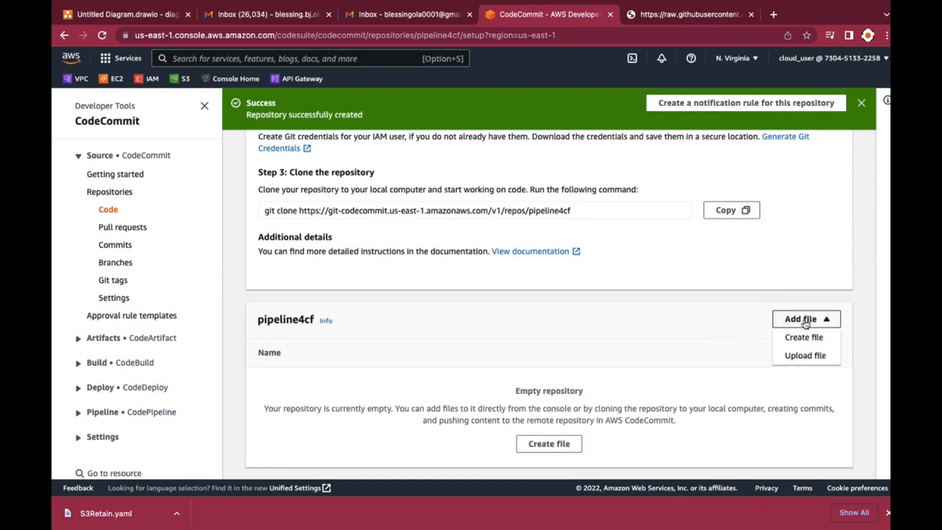
pyautogui.click(802, 357)
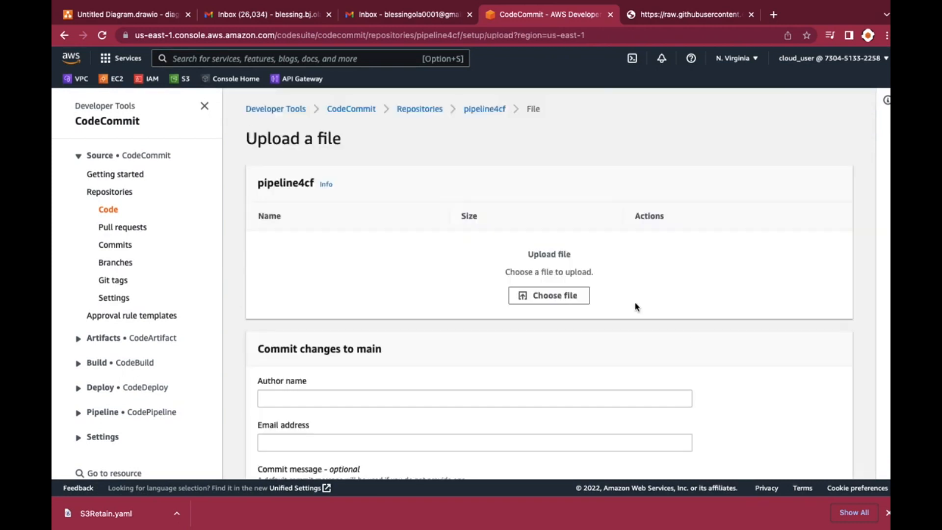
# Search the computer for "S3retain" and choose S3Retain.yaml as the file to upload
pyautogui.click(555, 296)
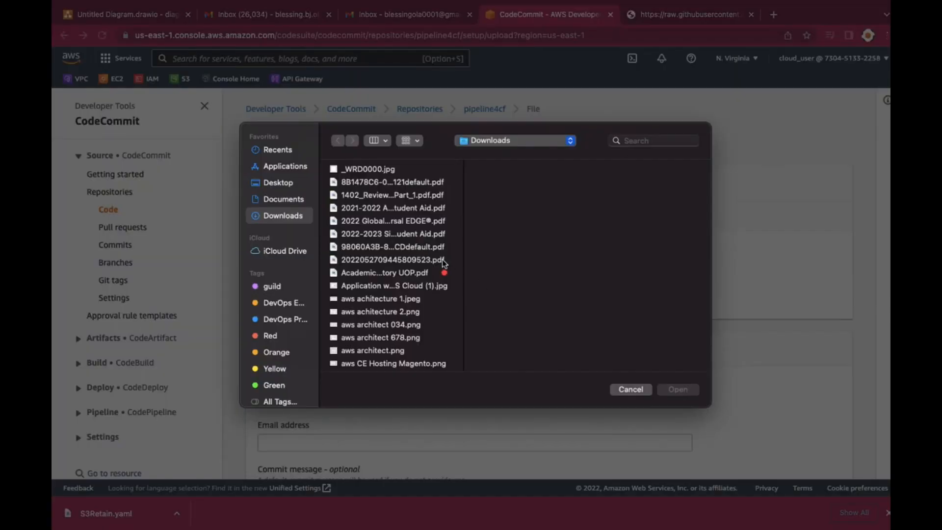
pyautogui.click(628, 140)
pyautogui.write('S3')
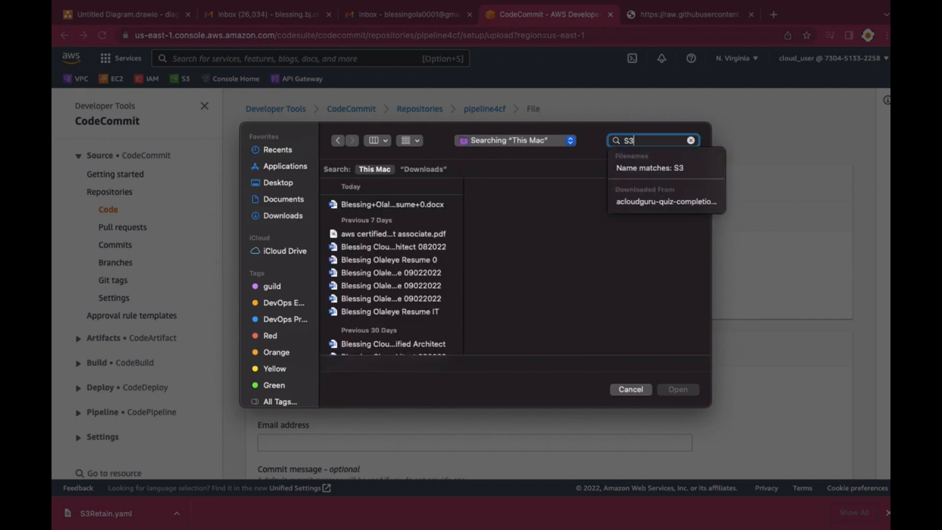
pyautogui.write('zre')
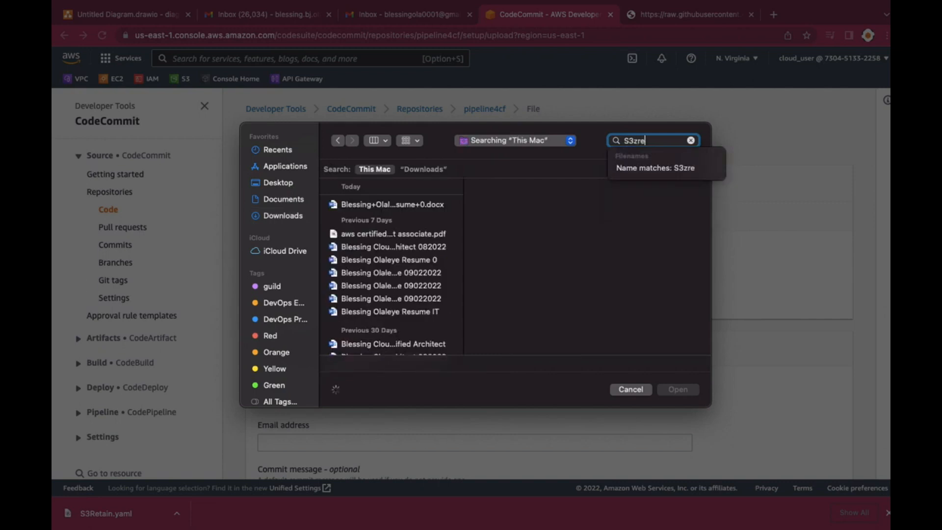
pyautogui.write('ta')
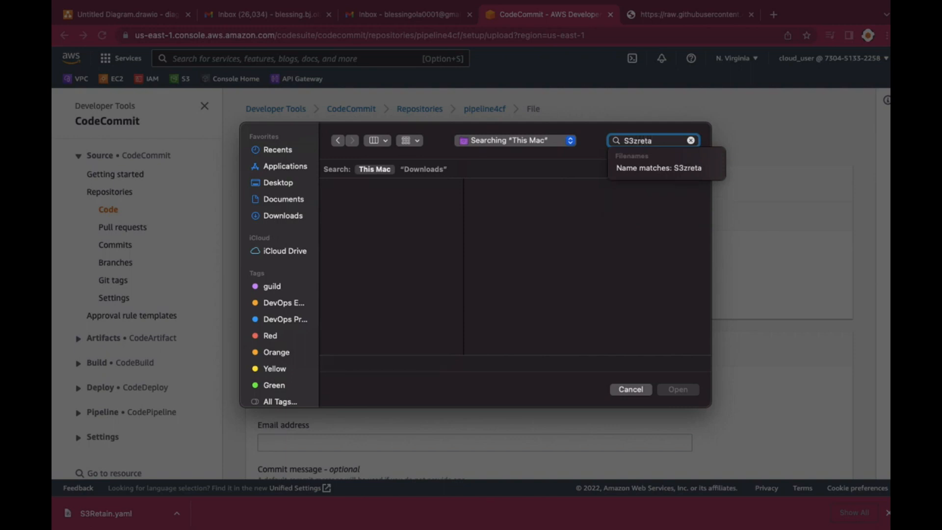
pyautogui.press('BackSpace')
pyautogui.press('BackSpace')
pyautogui.press('BackSpace')
pyautogui.press('BackSpace')
pyautogui.press('BackSpace')
pyautogui.write('re')
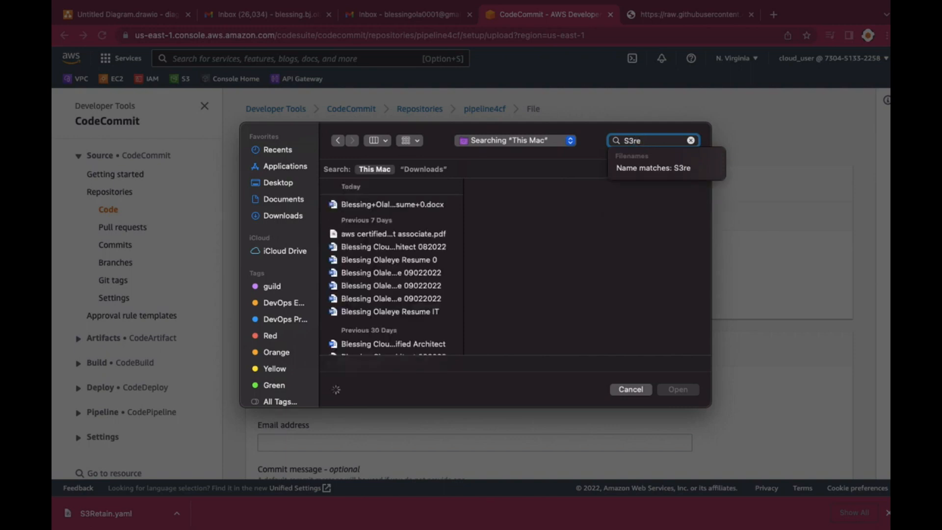
pyautogui.write('ta')
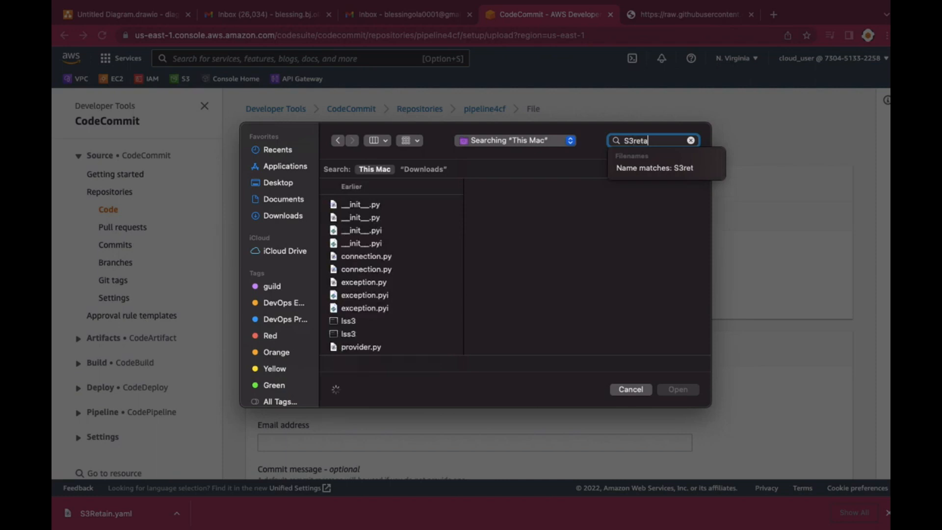
pyautogui.write('in')
pyautogui.press('Down')
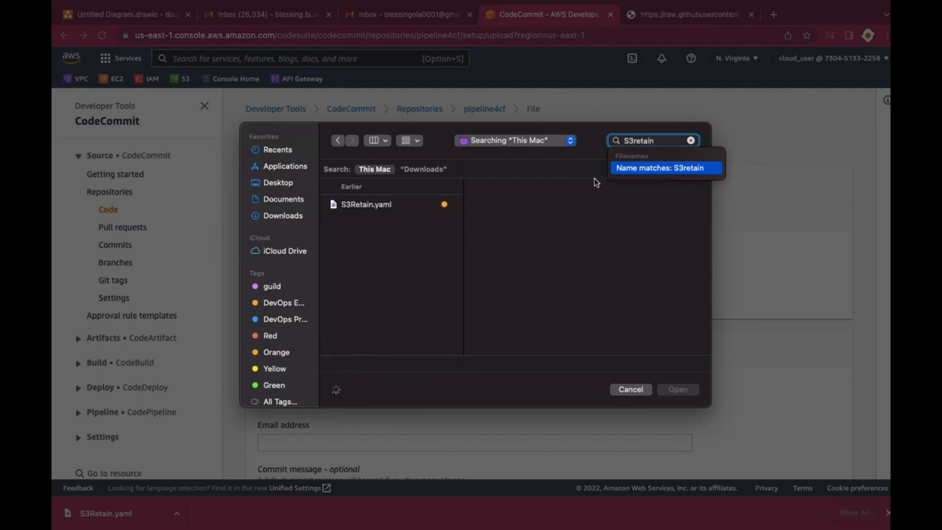
pyautogui.click(397, 208)
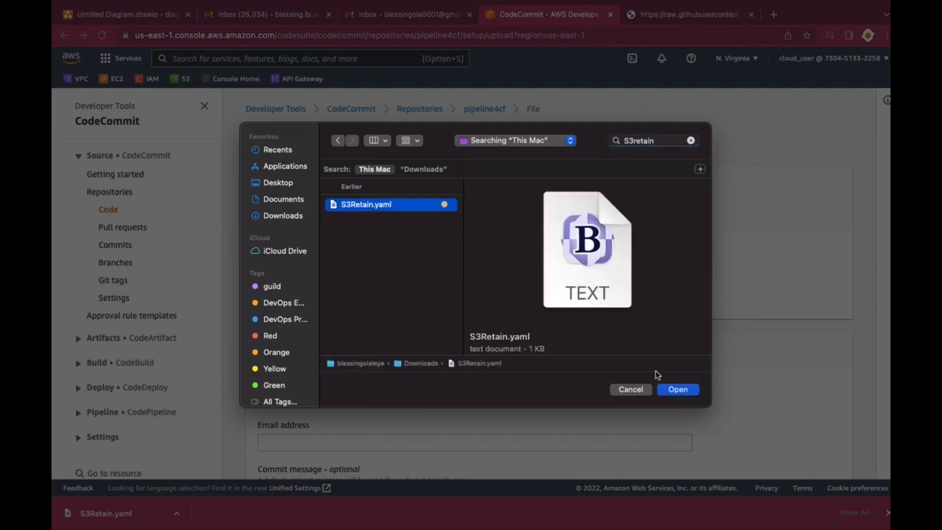
pyautogui.click(671, 390)
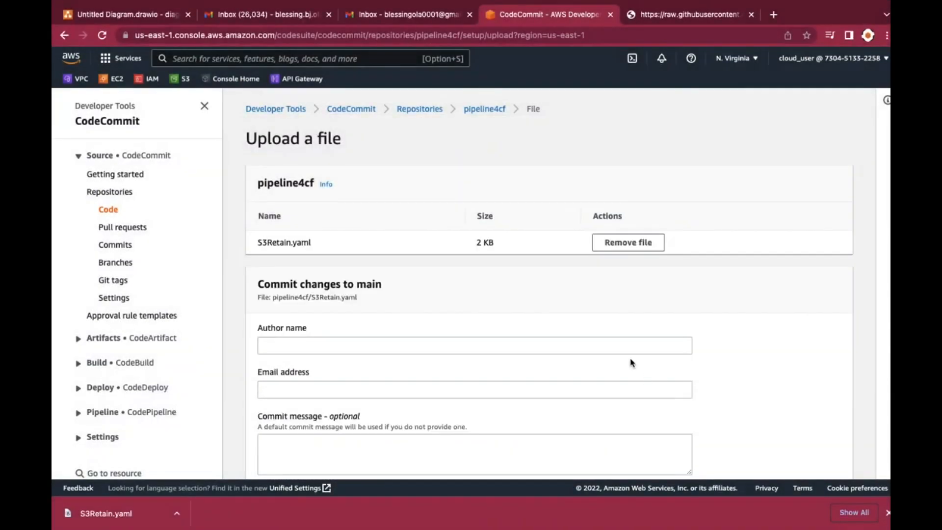
pyautogui.scroll(-2, 621, 329)
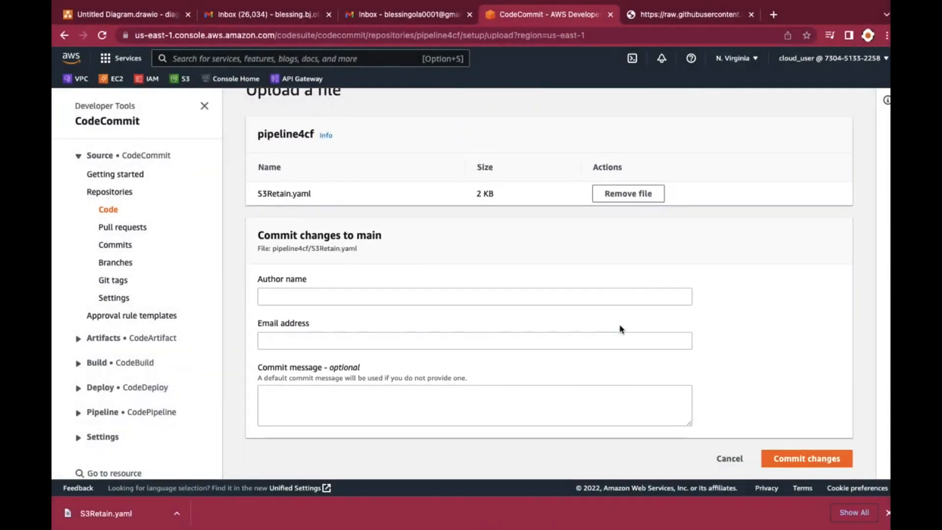
# Enter the author's full name for the commit of S3Retain.yaml
pyautogui.click(399, 301)
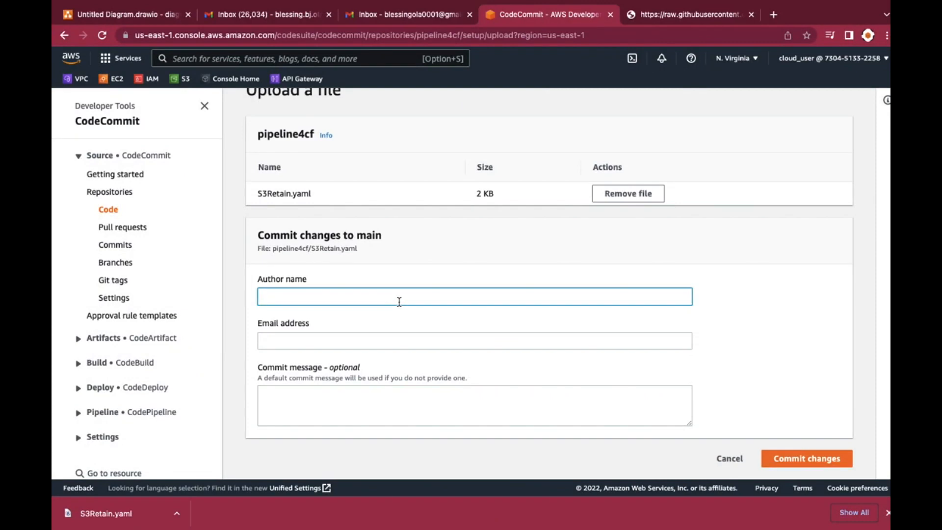
# Fill in the author's email address and commit S3Retain.yaml to the main branch of pipeline4cf
pyautogui.click(286, 343)
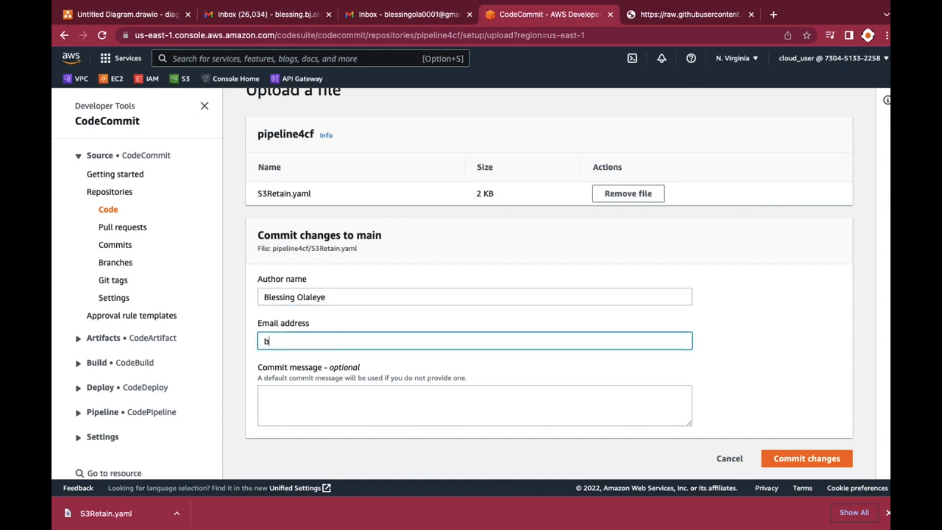
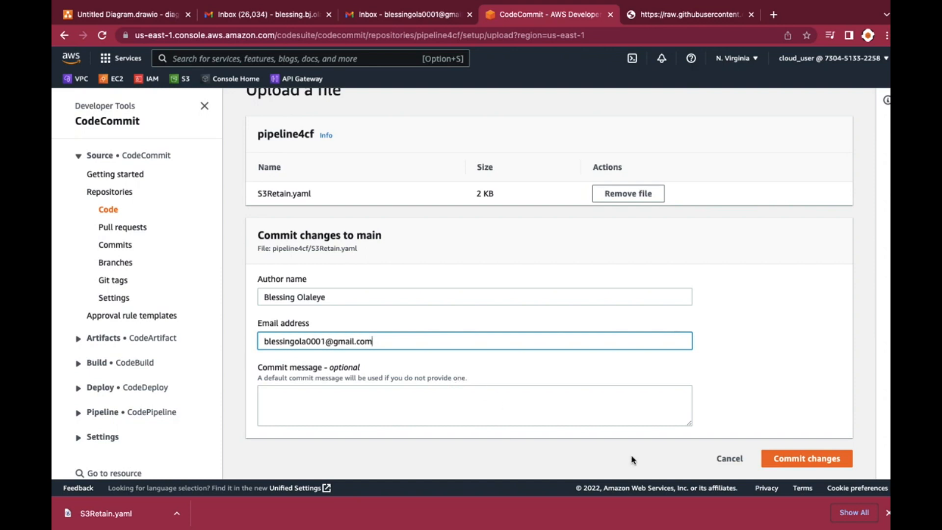
pyautogui.click(793, 460)
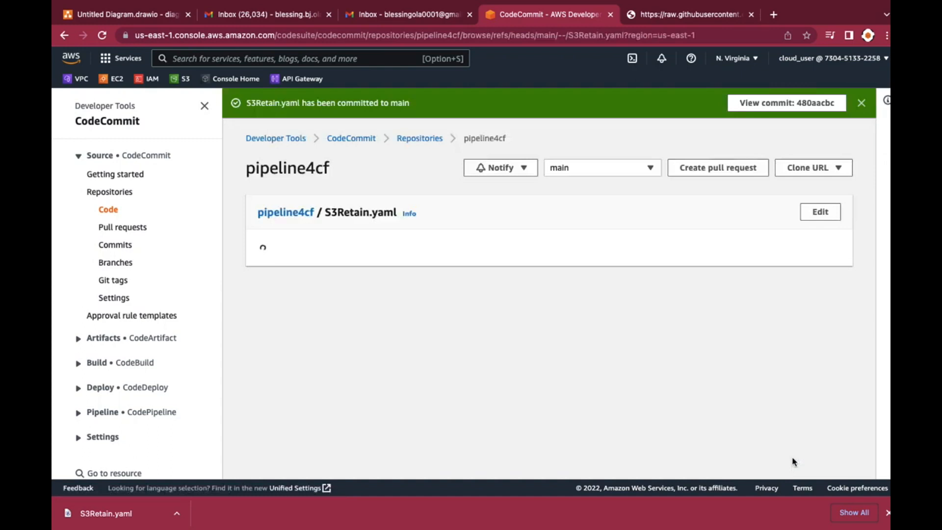
pyautogui.scroll(-2, 791, 458)
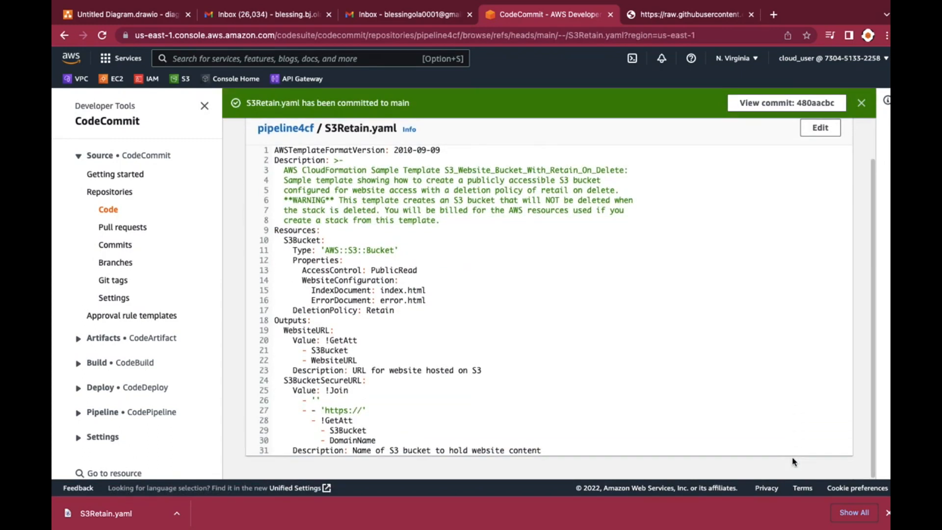
pyautogui.scroll(2, 792, 458)
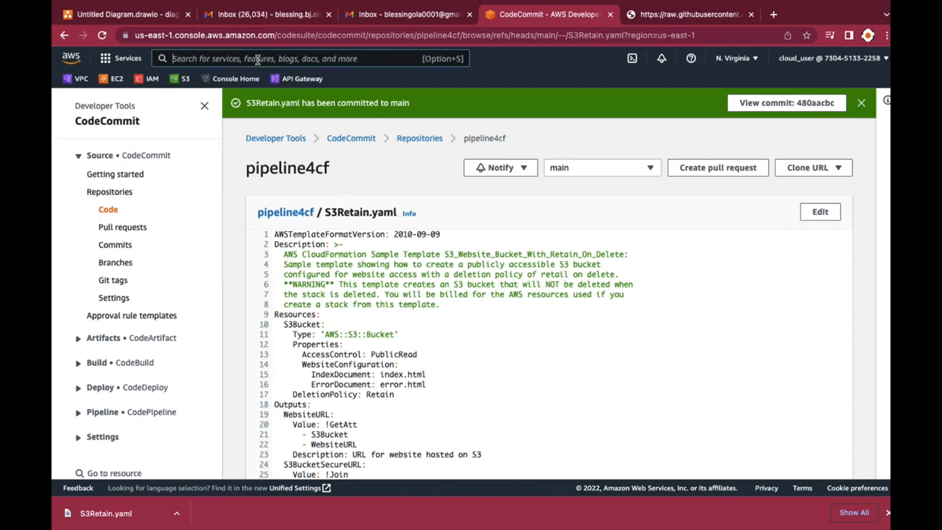
# Go to Simple Notification Service and begin creating a topic named manualapprove
pyautogui.write('sns')
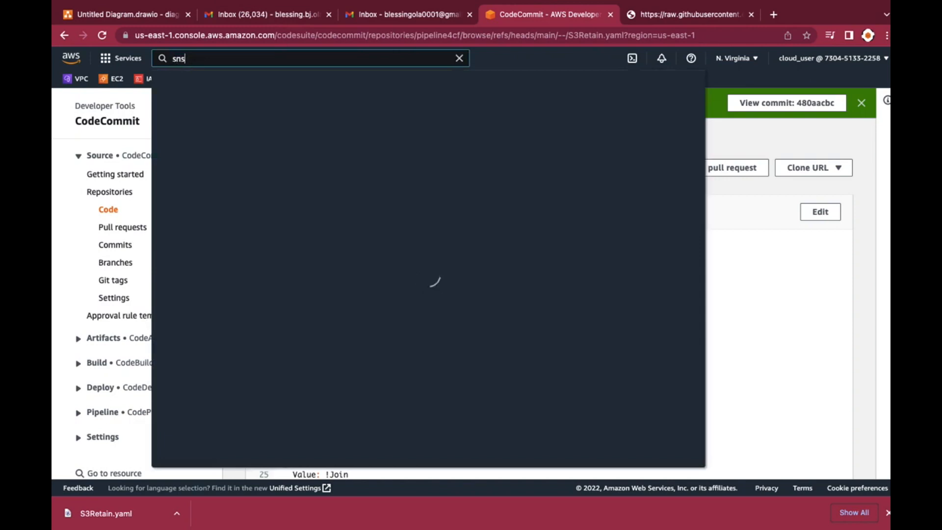
pyautogui.click(366, 154)
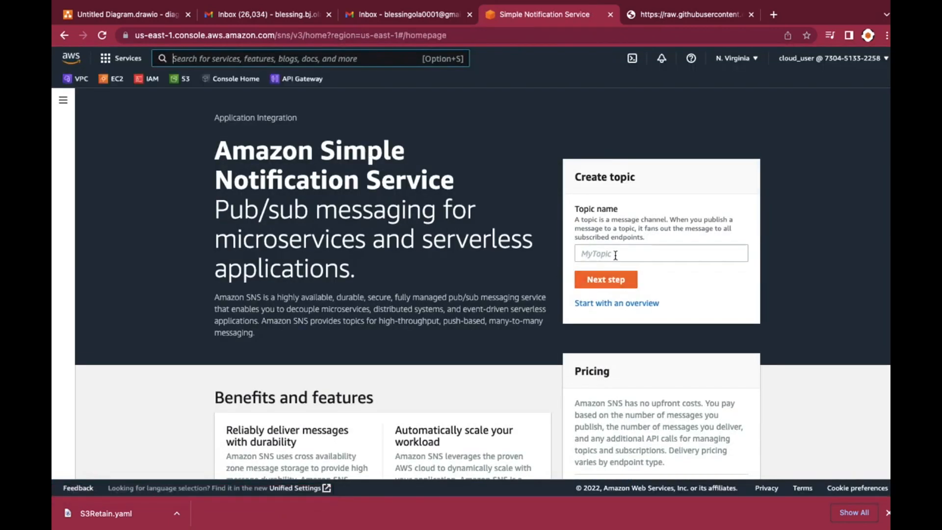
pyautogui.click(616, 254)
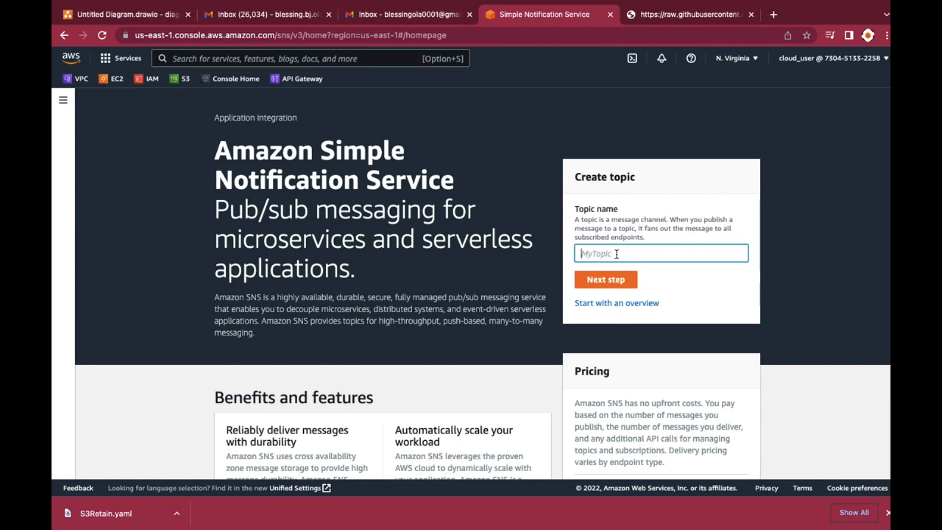
pyautogui.write('manualapprove')
pyautogui.click(602, 279)
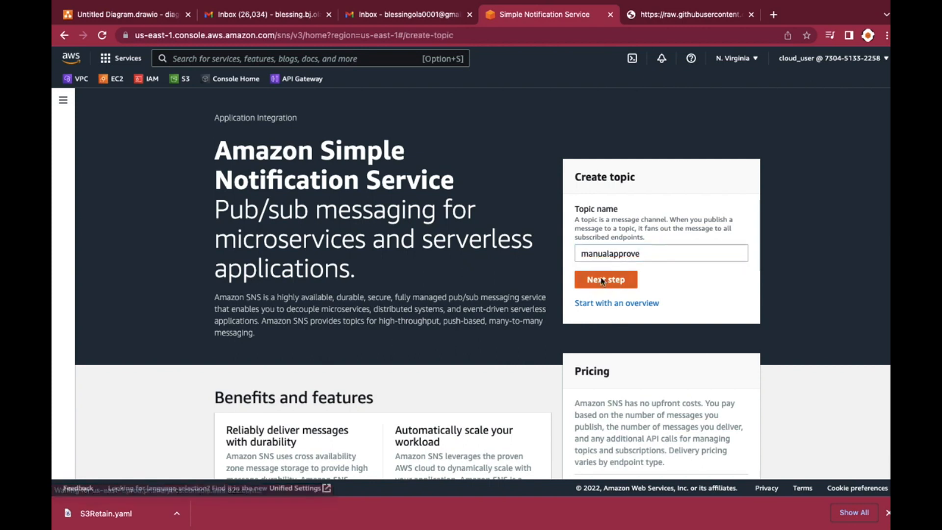
# Create the manualapprove topic as Standard type, leaving the display name empty and the optional settings at their defaults
pyautogui.scroll(-3, 578, 309)
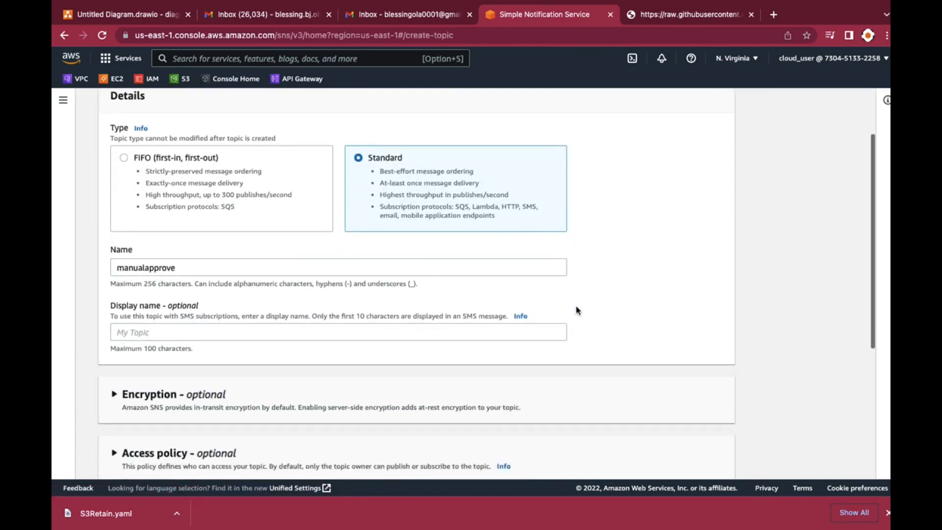
pyautogui.scroll(-2, 578, 309)
pyautogui.click(174, 224)
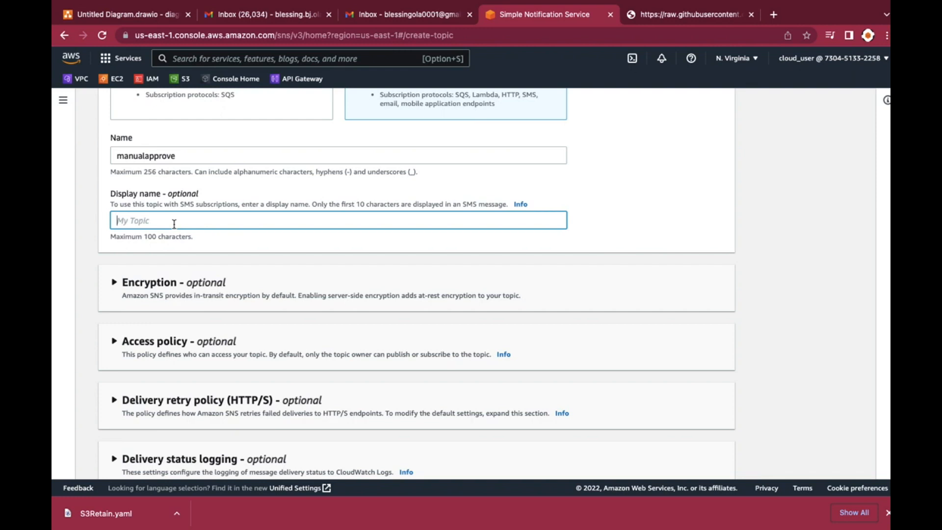
pyautogui.scroll(-5, 174, 224)
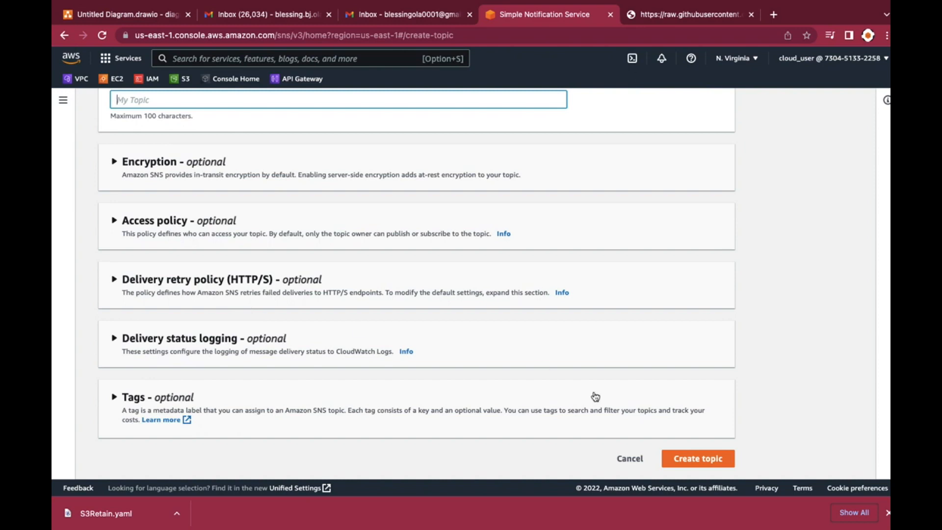
pyautogui.click(696, 461)
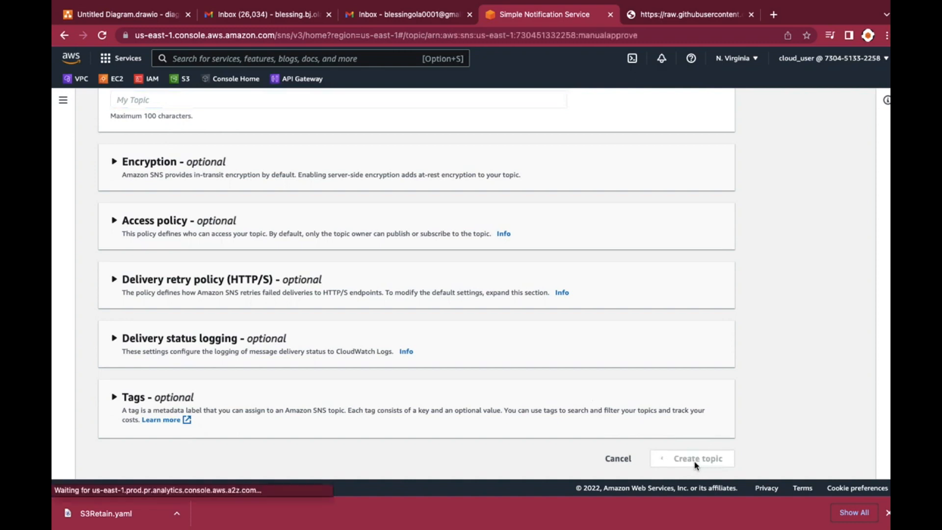
# Start a subscription for the manualapprove topic with Email as the protocol
pyautogui.scroll(-3, 635, 424)
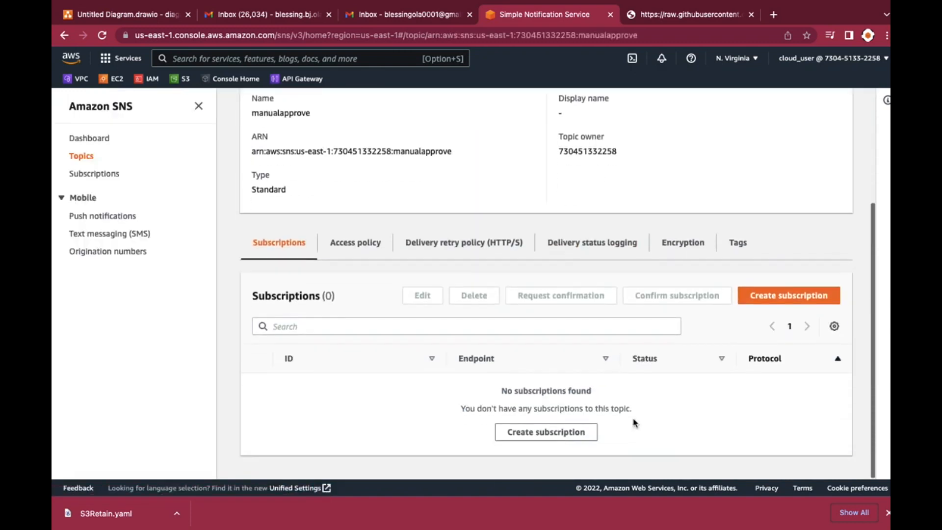
pyautogui.click(779, 296)
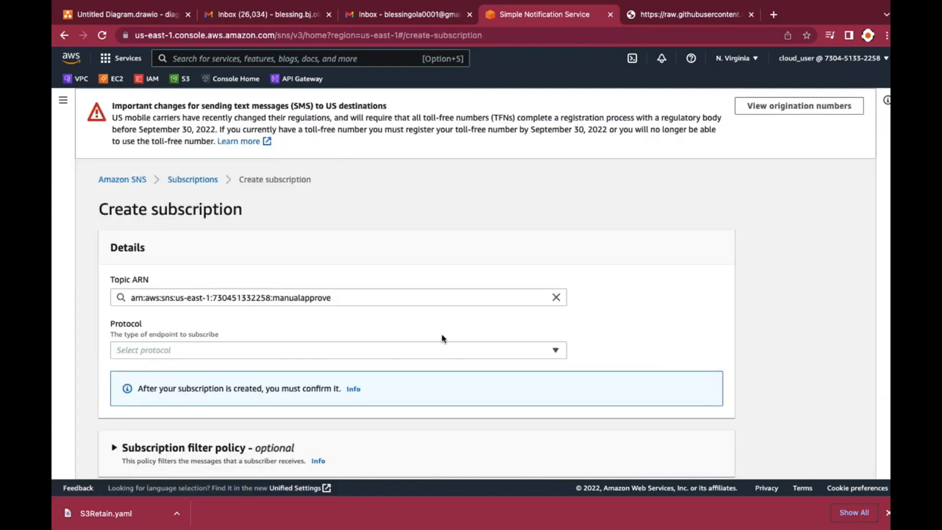
pyautogui.scroll(-2, 442, 338)
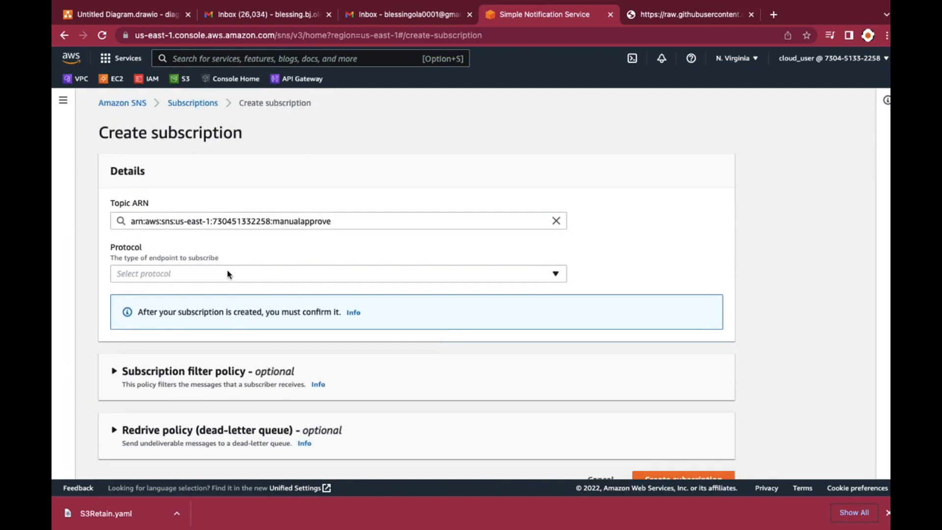
pyautogui.click(167, 274)
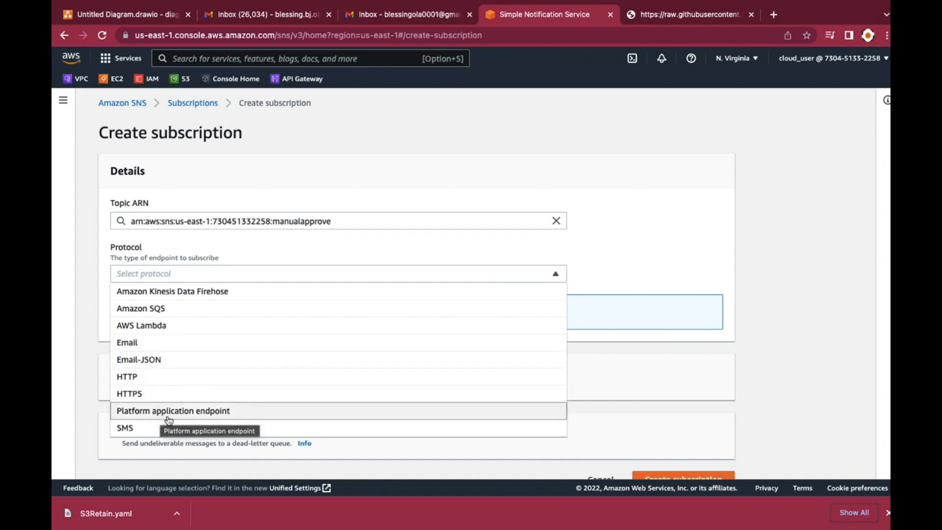
pyautogui.click(169, 343)
# Enter the subscriber's email address as the endpoint and create the subscription
pyautogui.click(160, 324)
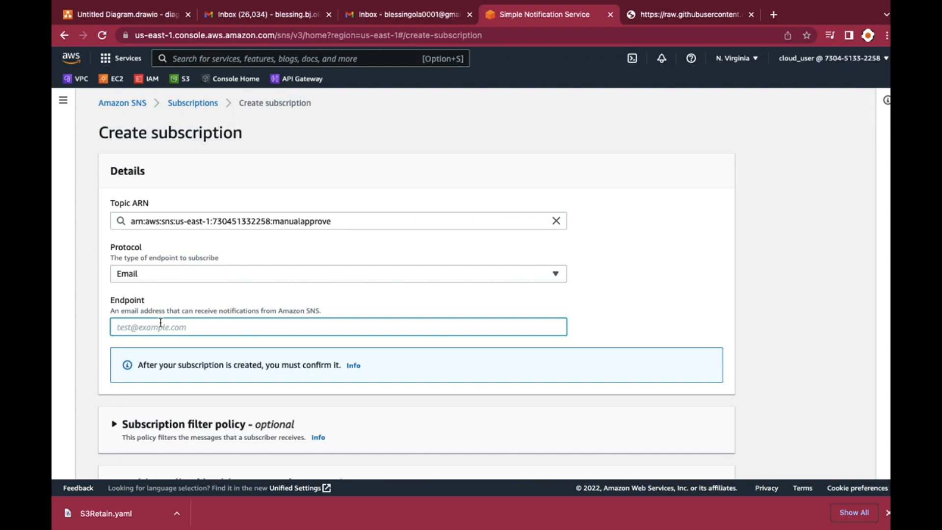
pyautogui.scroll(-3, 486, 290)
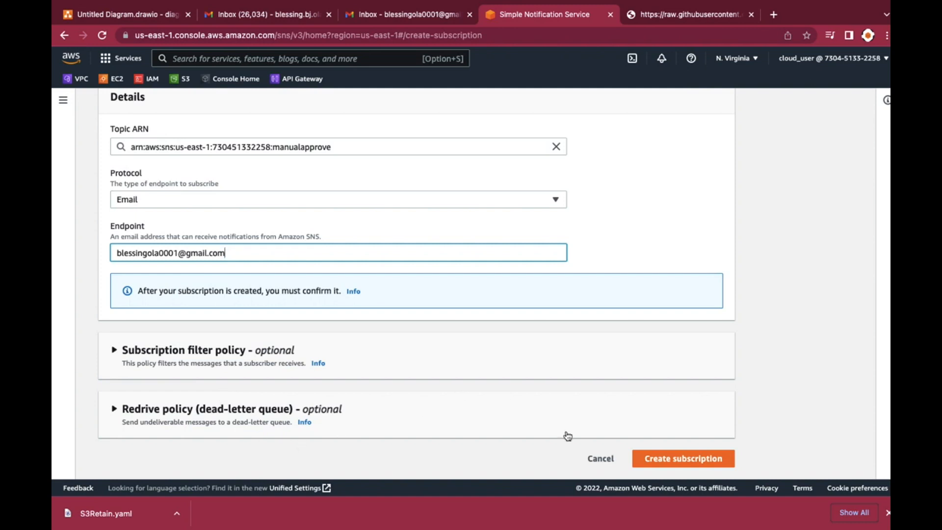
pyautogui.click(663, 460)
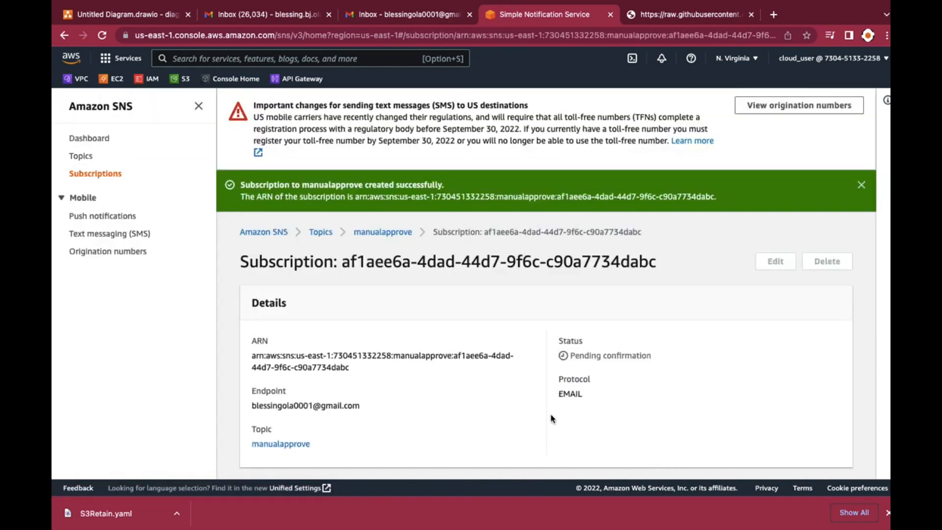
pyautogui.scroll(-3, 550, 417)
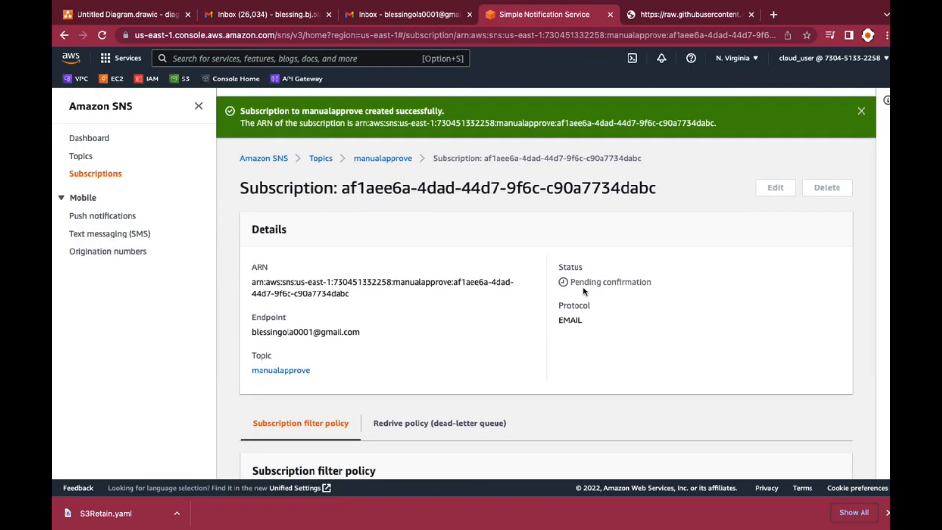
# Switch to the subscriber's Gmail inbox, open the AWS Notification - Subscription Confirmation message and confirm the subscription
pyautogui.click(381, 17)
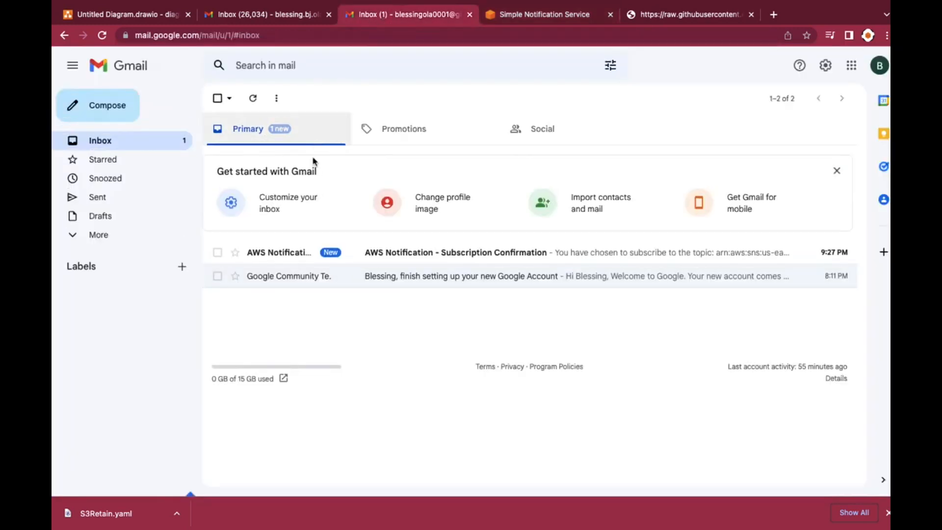
pyautogui.moveTo(310, 257)
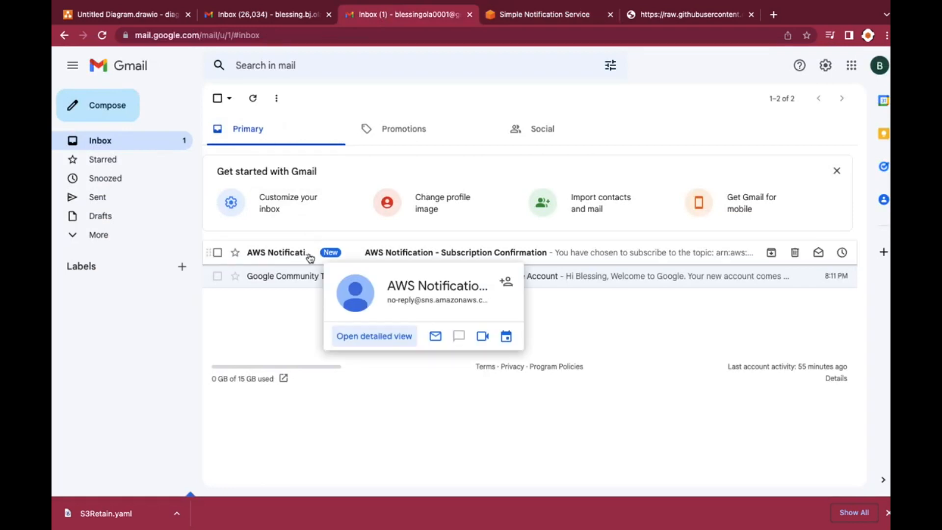
pyautogui.click(267, 252)
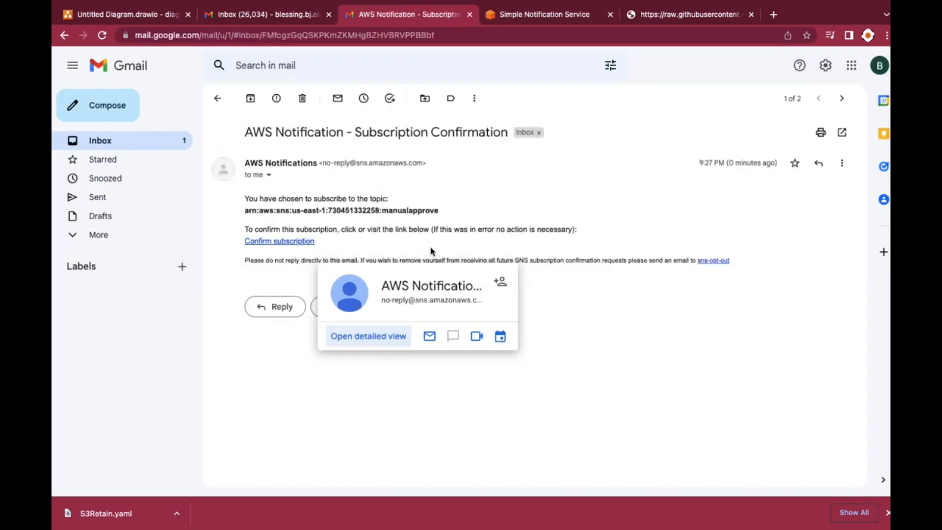
pyautogui.click(297, 241)
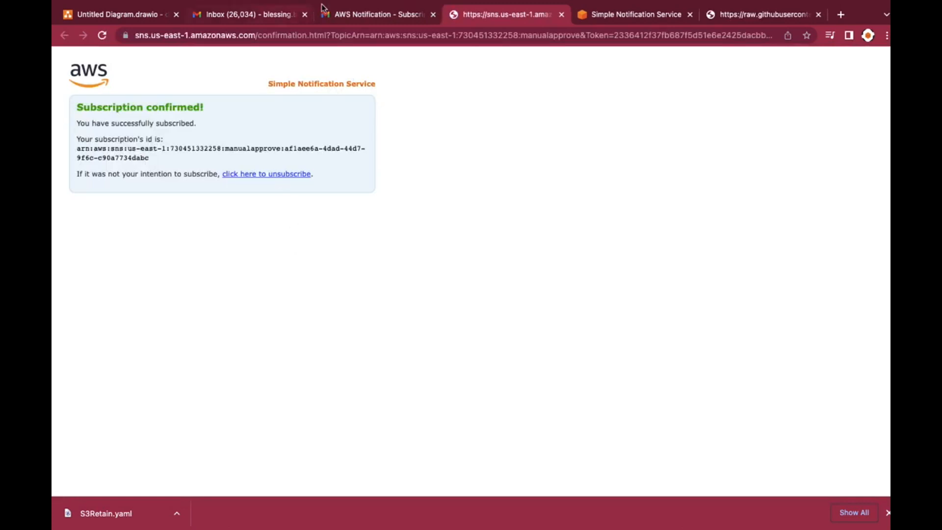
# Return to the subscription's page in Simple Notification Service and reload it to check the status
pyautogui.click(610, 19)
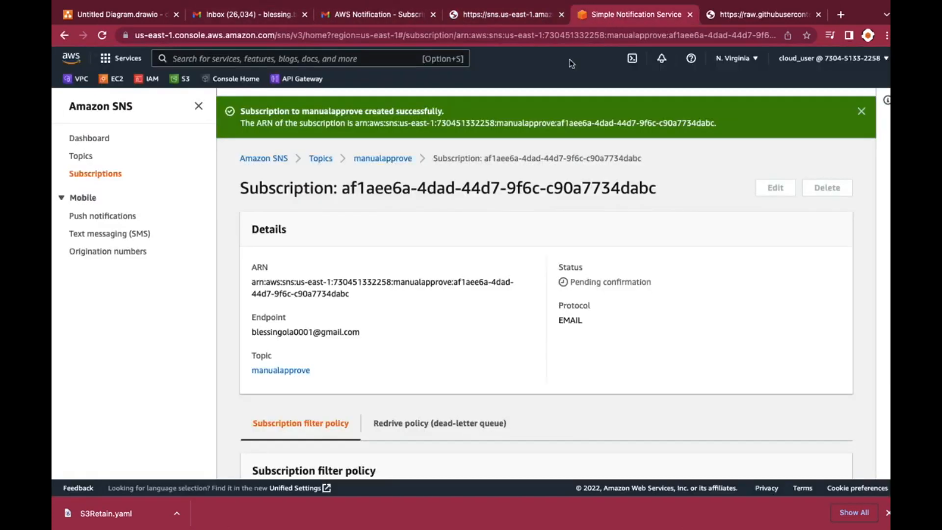
pyautogui.click(102, 36)
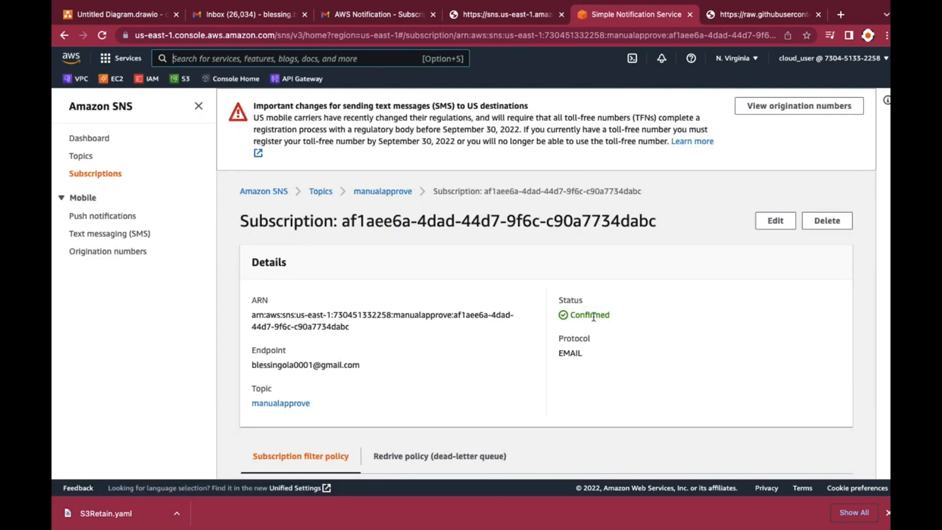
pyautogui.scroll(-4, 538, 333)
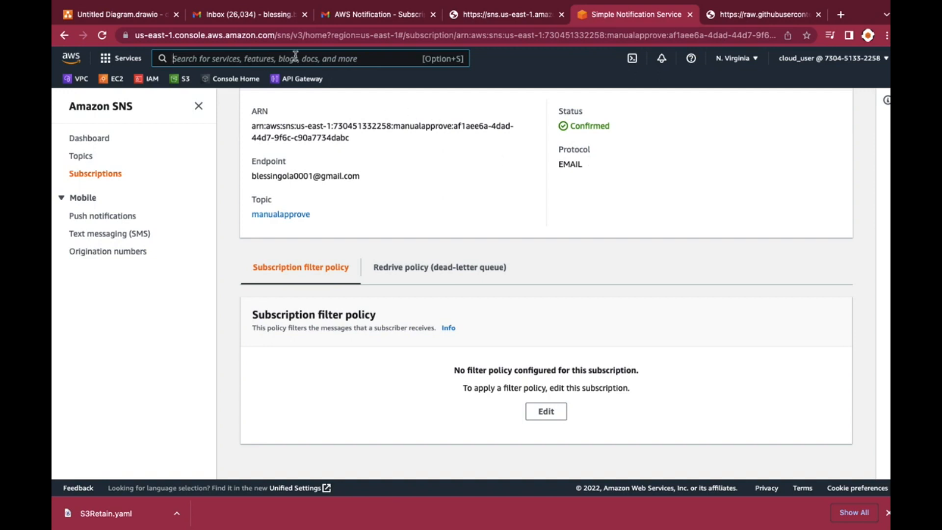
# Find CodePipeline among the Developer Tools services and open it
pyautogui.click(105, 59)
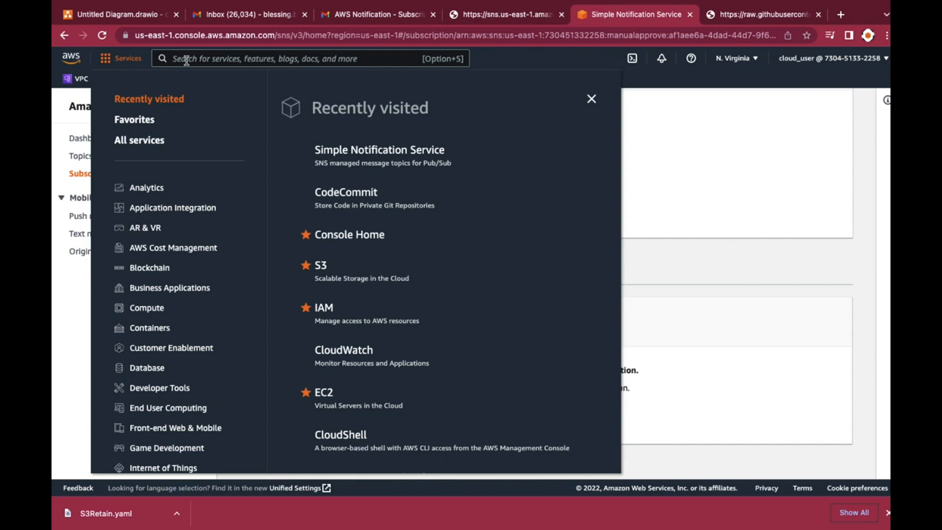
pyautogui.scroll(-5, 175, 340)
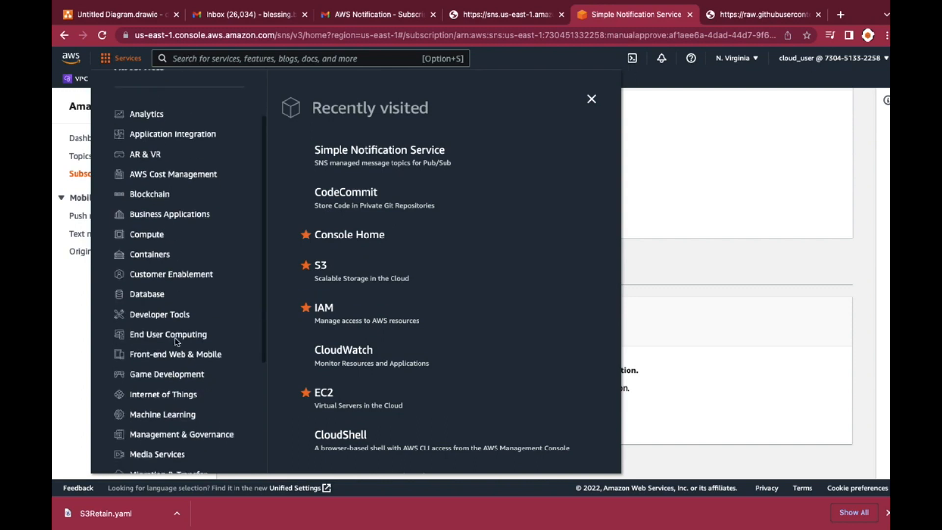
pyautogui.scroll(-2, 177, 342)
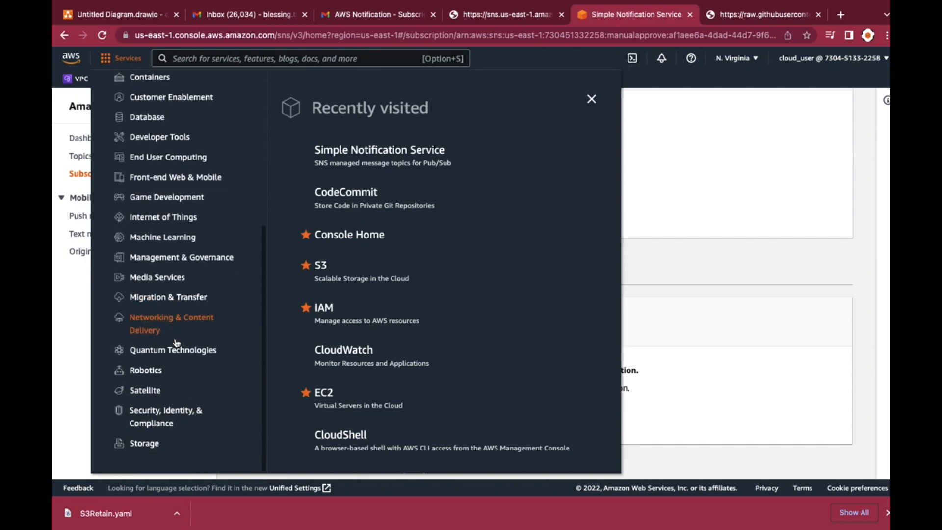
pyautogui.scroll(1, 156, 214)
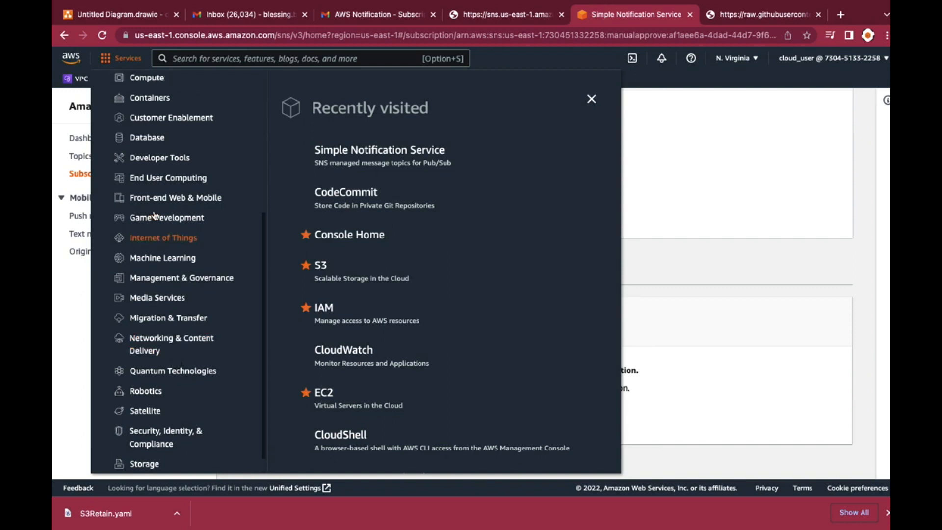
pyautogui.click(158, 159)
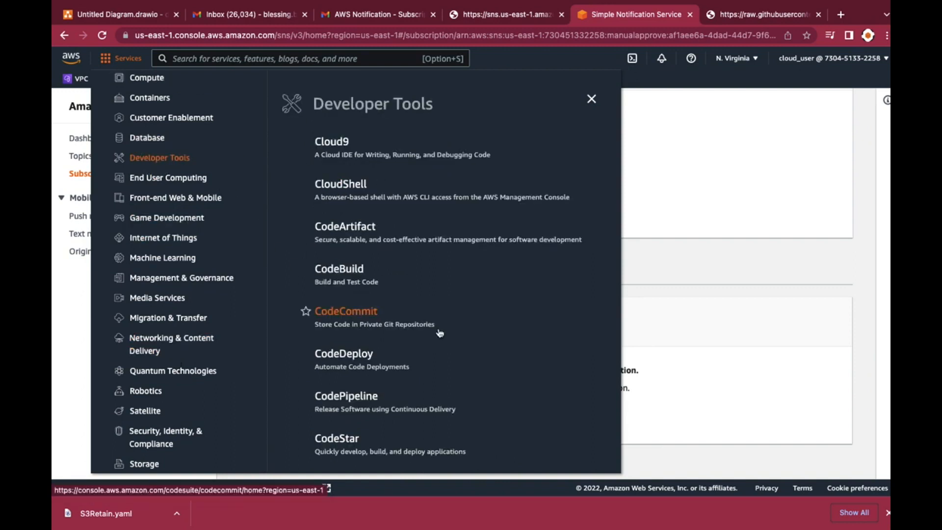
pyautogui.scroll(-3, 438, 331)
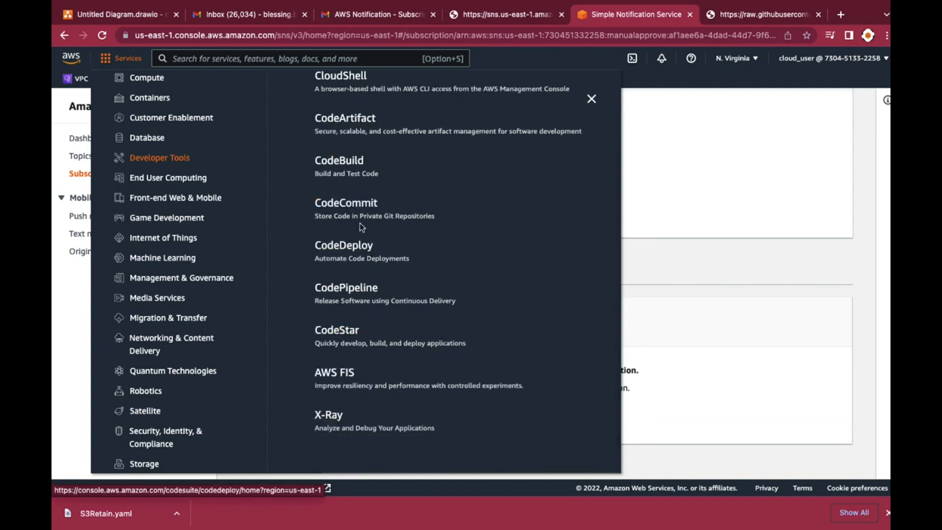
pyautogui.scroll(1, 360, 217)
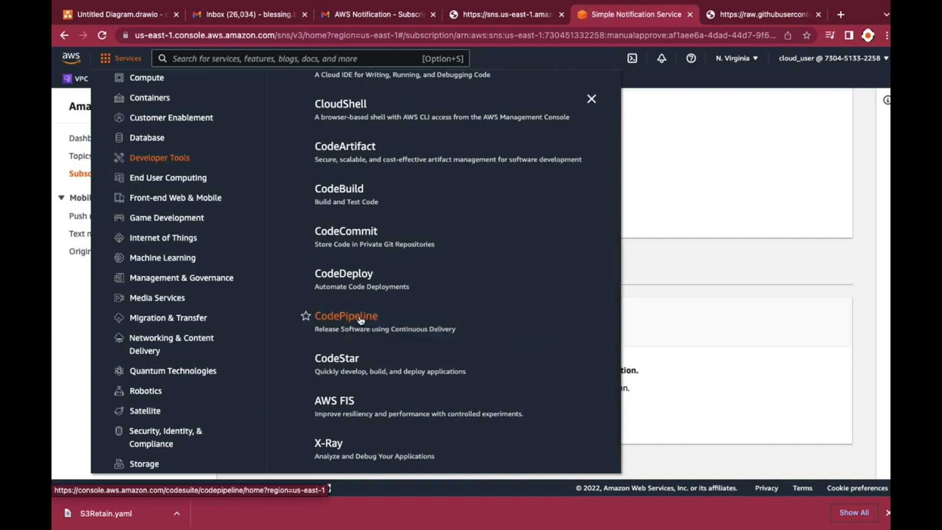
pyautogui.click(431, 334)
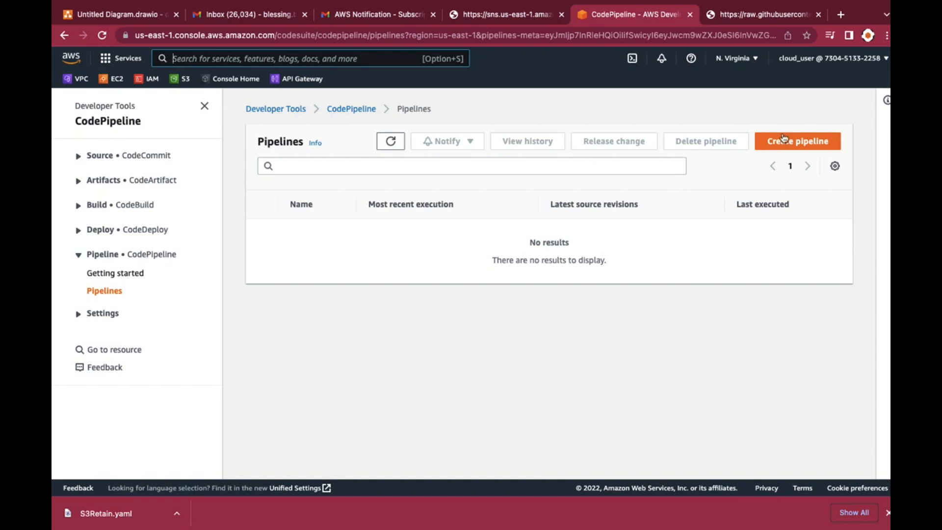
# Start creating a pipeline and name it ManualApprovalPipeline
pyautogui.click(788, 142)
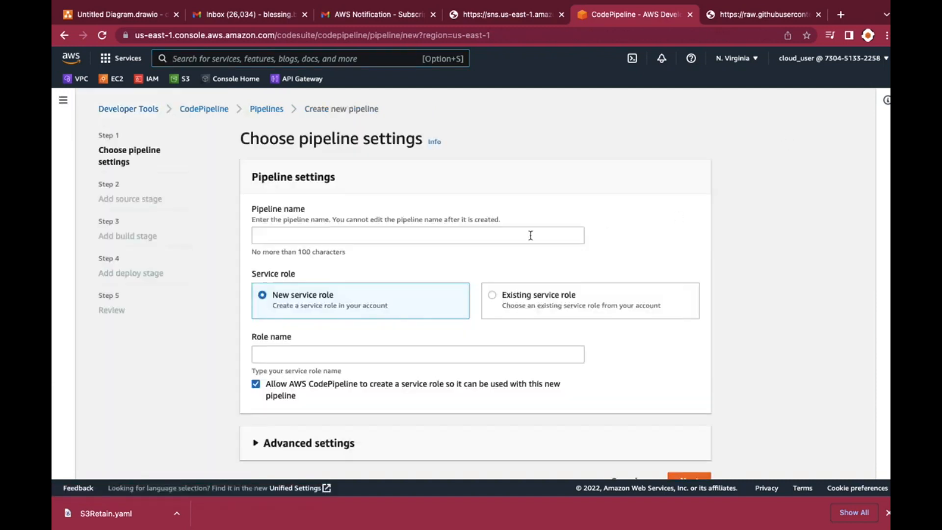
pyautogui.click(339, 237)
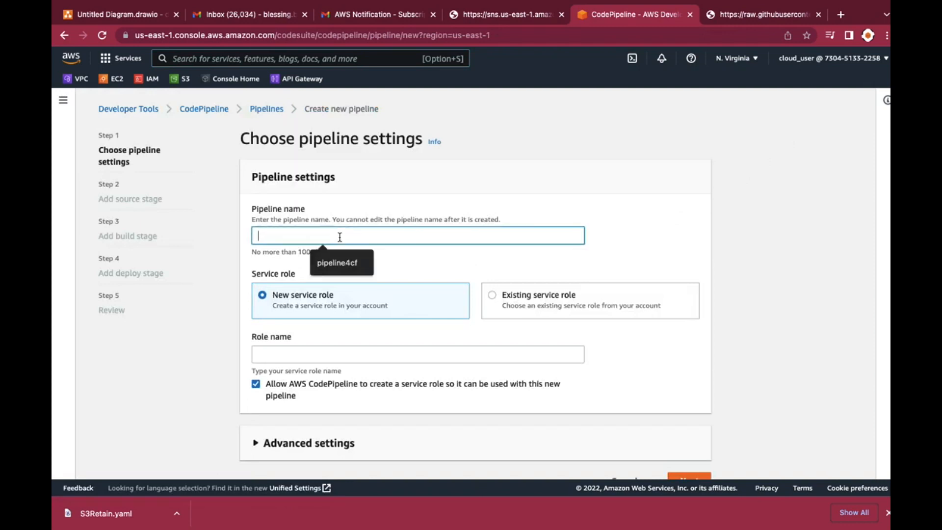
pyautogui.write('Mann')
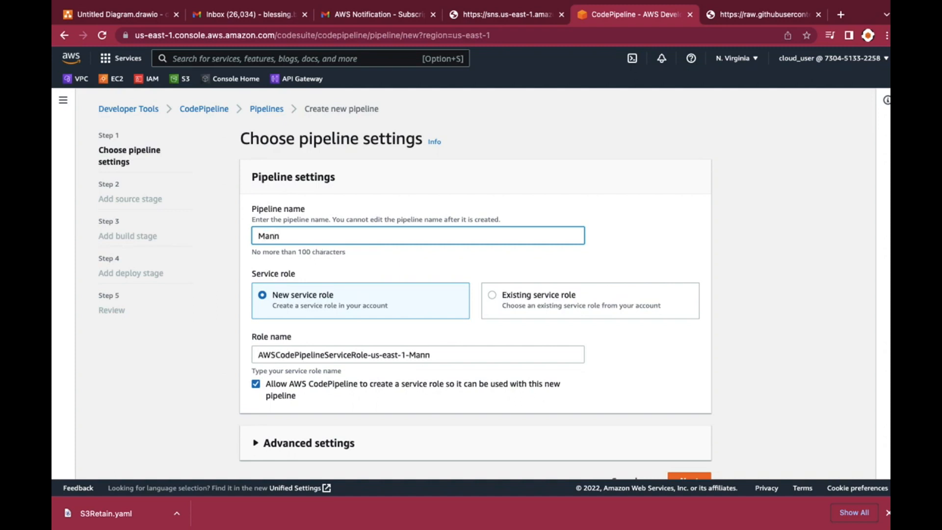
pyautogui.press('BackSpace')
pyautogui.write('ualApprova')
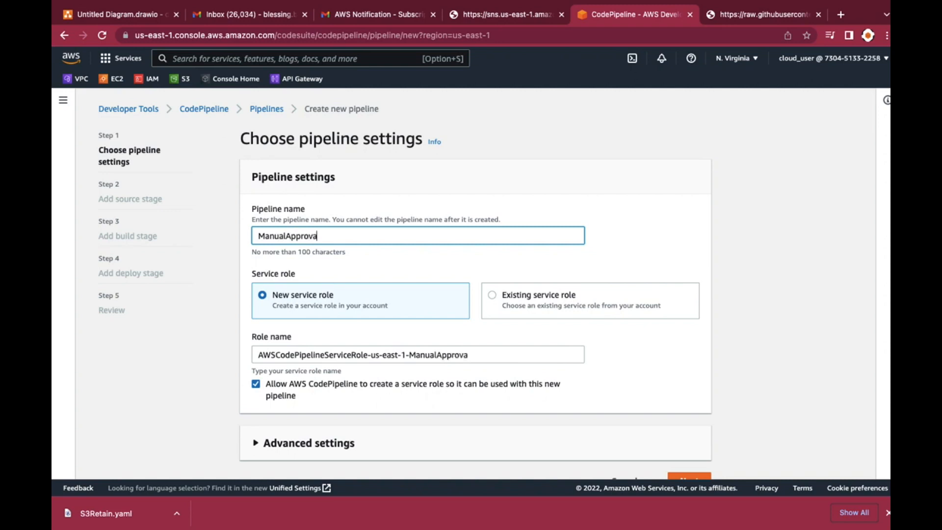
pyautogui.write('lPipeline')
pyautogui.click(452, 156)
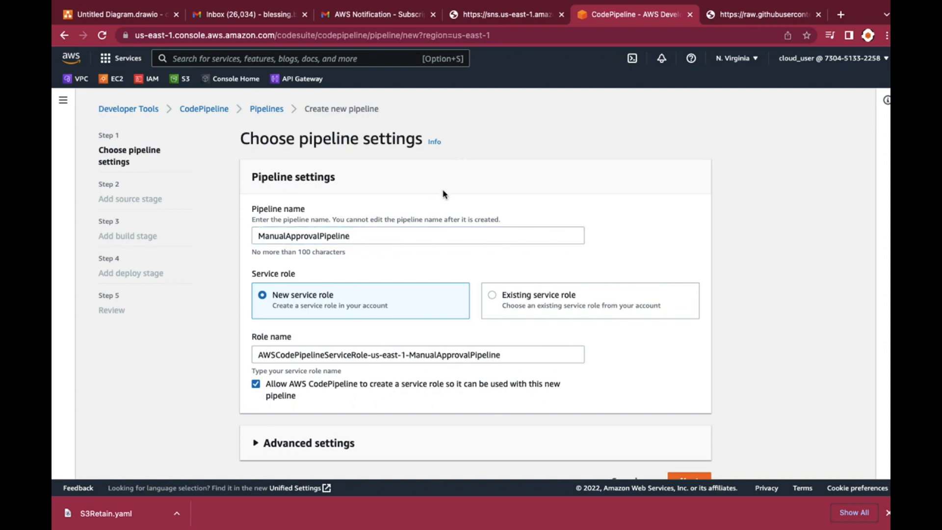
# Expand the pipeline's advanced settings, keep the default artifact location and AWS managed key, and continue to the source stage
pyautogui.scroll(-1, 443, 194)
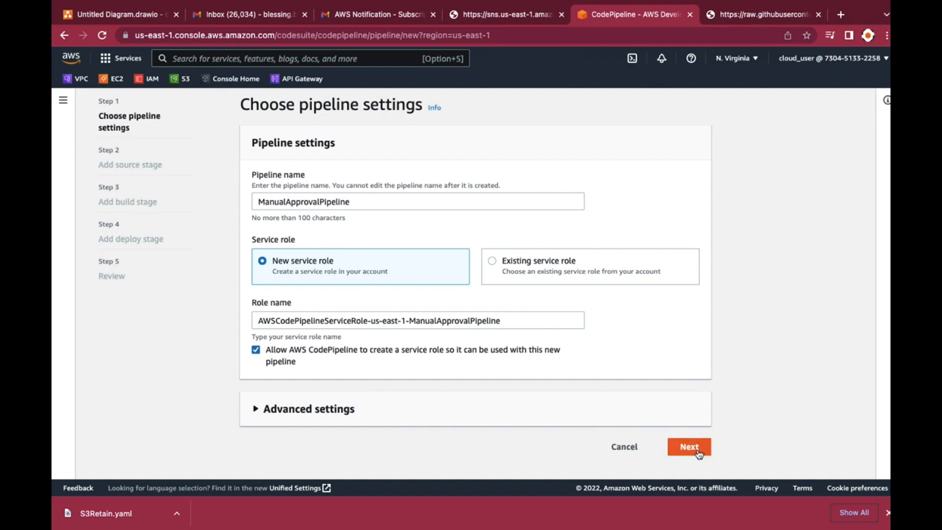
pyautogui.click(572, 418)
pyautogui.scroll(-3, 575, 421)
pyautogui.scroll(-1, 574, 419)
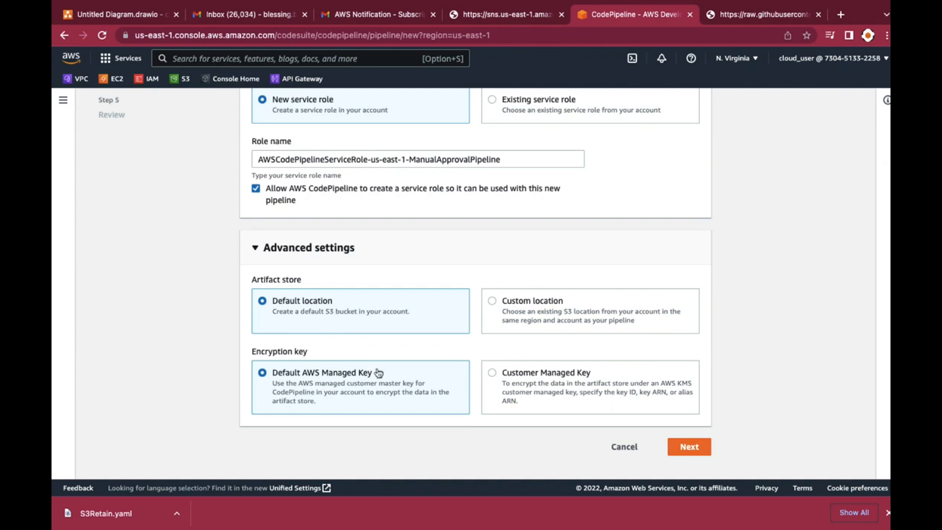
pyautogui.click(694, 446)
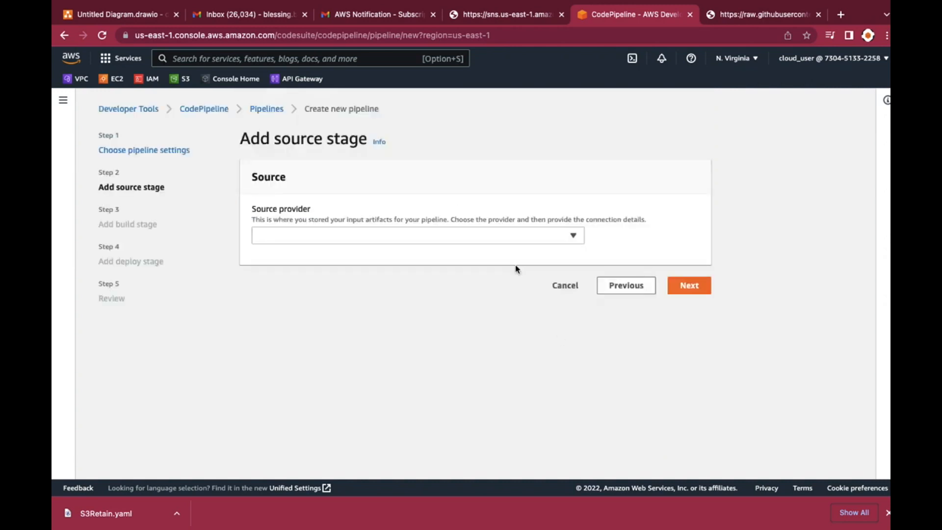
# Choose AWS CodeCommit as the source provider for the pipeline's source stage
pyautogui.click(422, 240)
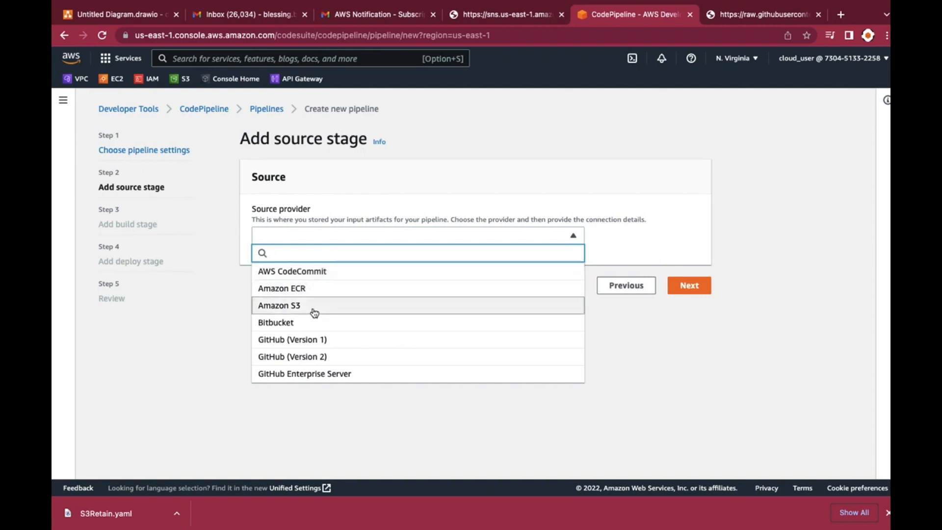
pyautogui.click(319, 272)
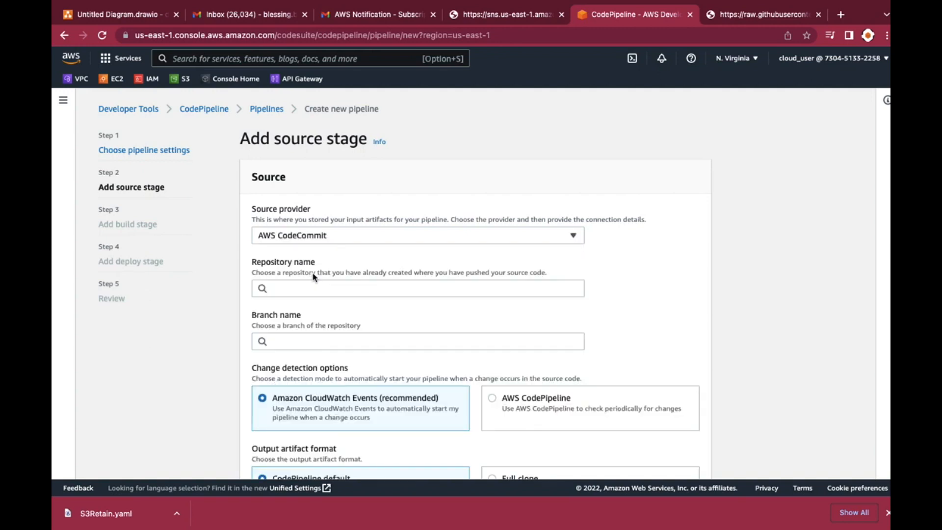
pyautogui.click(323, 235)
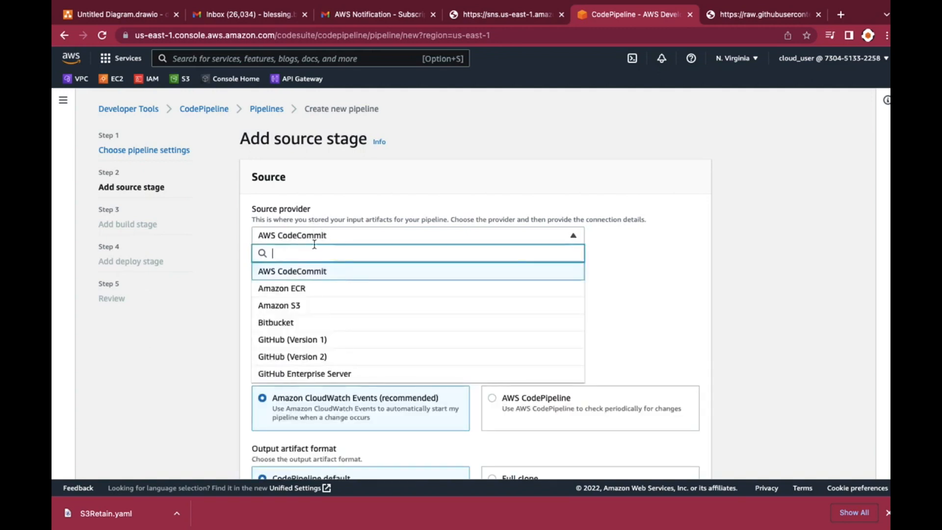
pyautogui.click(347, 192)
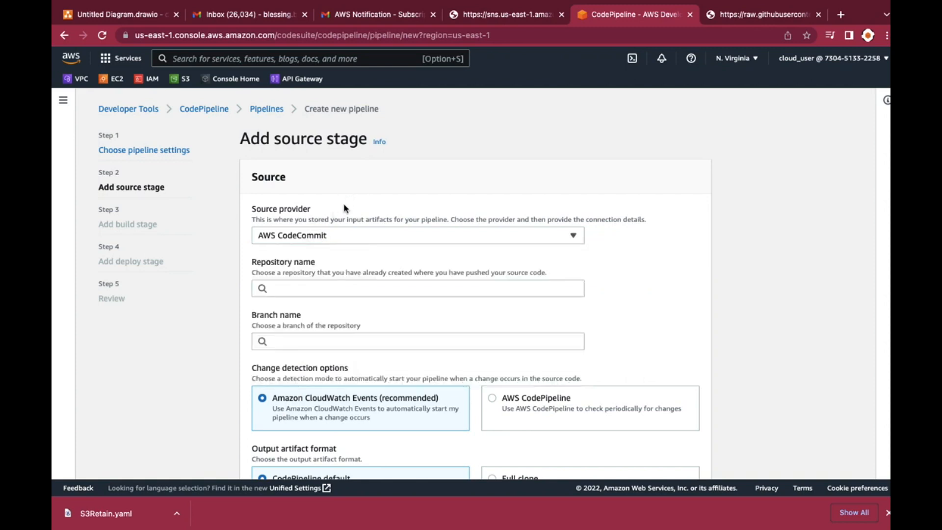
# Set the source repository to pipeline4cf and the branch to main, and continue to the build stage
pyautogui.click(313, 287)
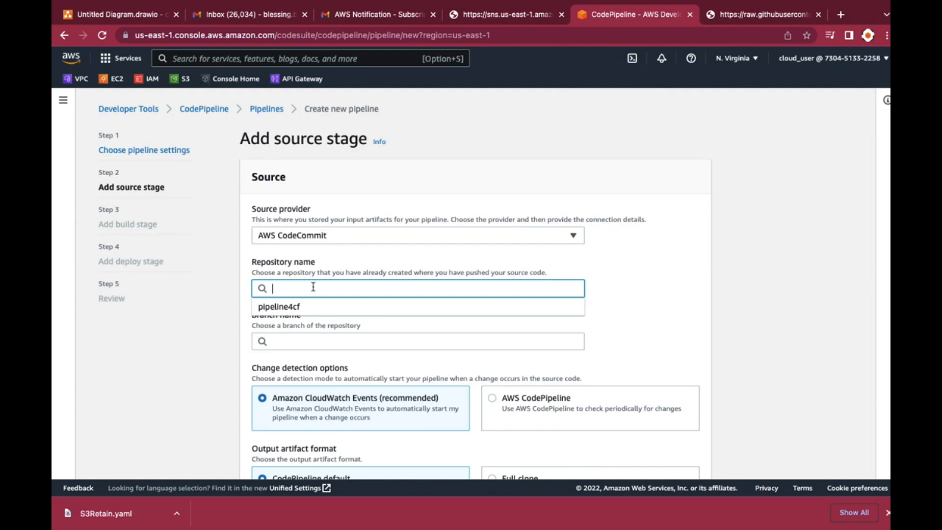
pyautogui.click(296, 307)
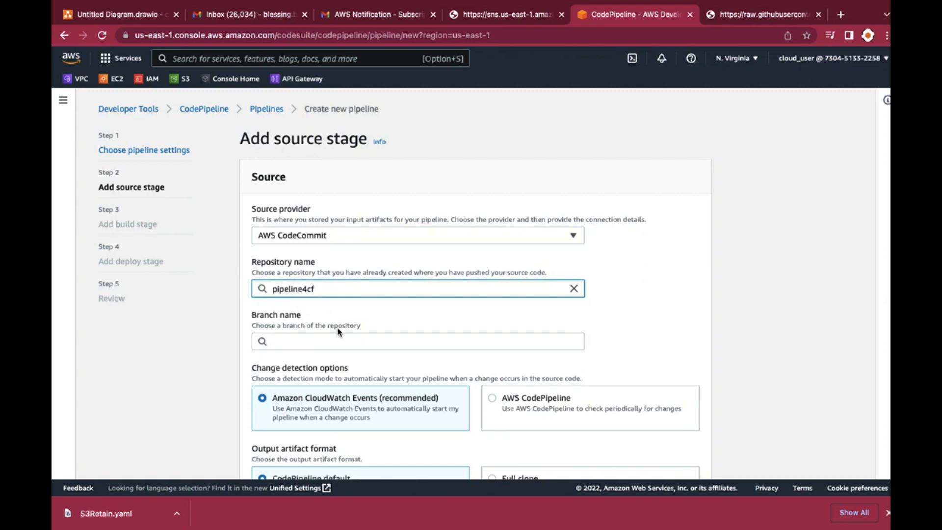
pyautogui.click(313, 342)
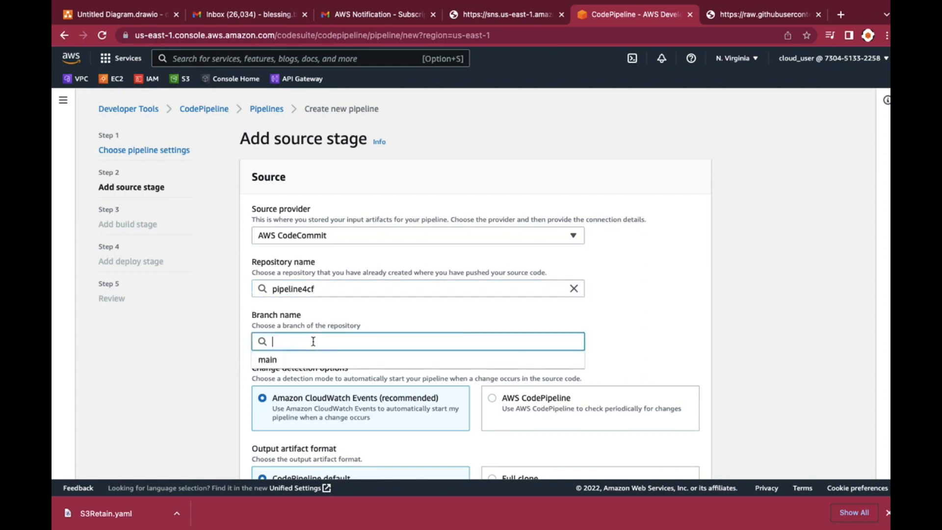
pyautogui.click(300, 363)
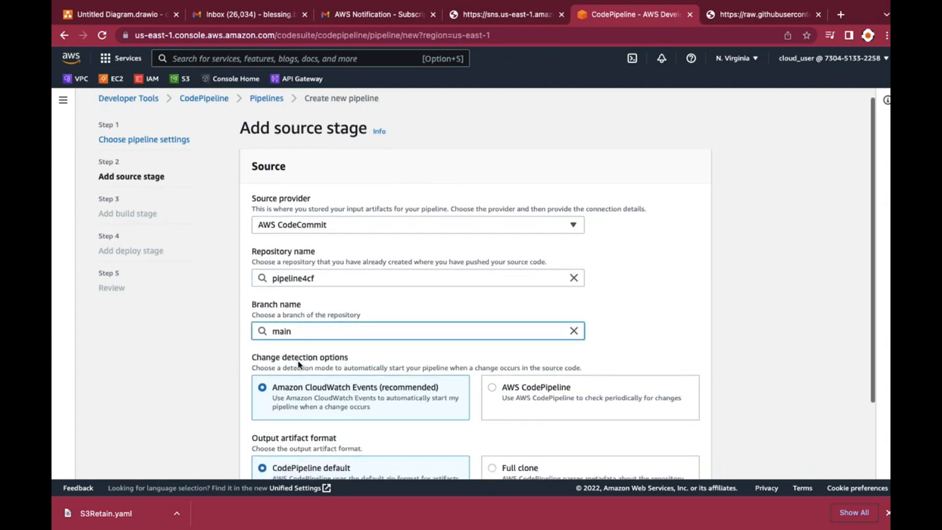
pyautogui.scroll(-3, 299, 366)
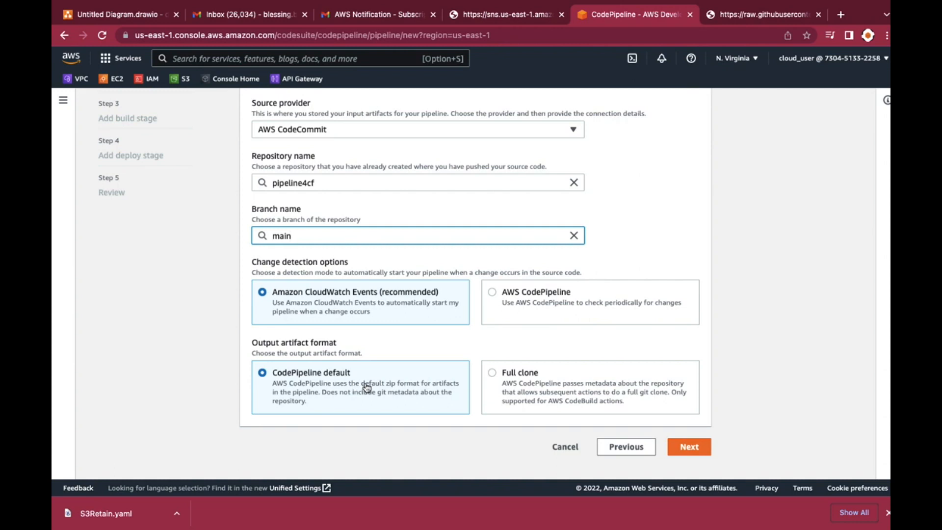
pyautogui.click(692, 450)
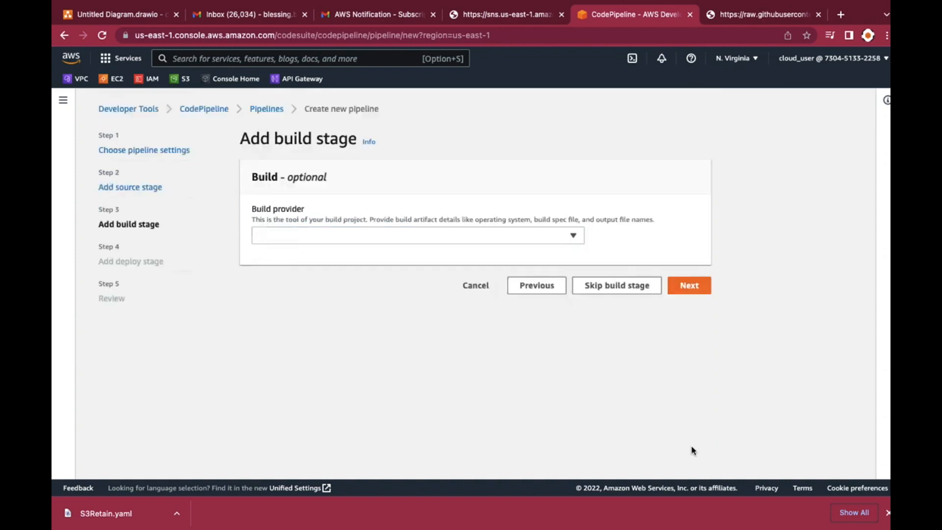
# Check the available build providers, then skip the build stage and confirm
pyautogui.click(431, 239)
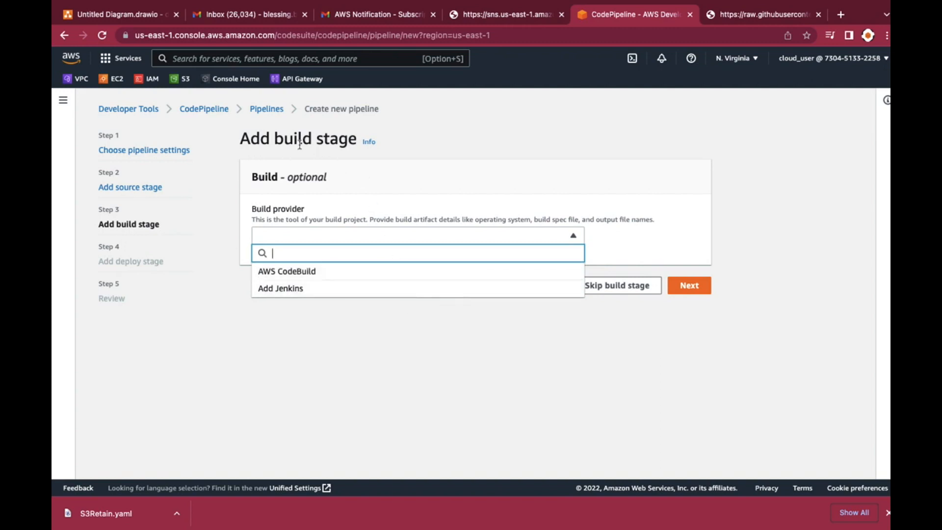
pyautogui.click(462, 185)
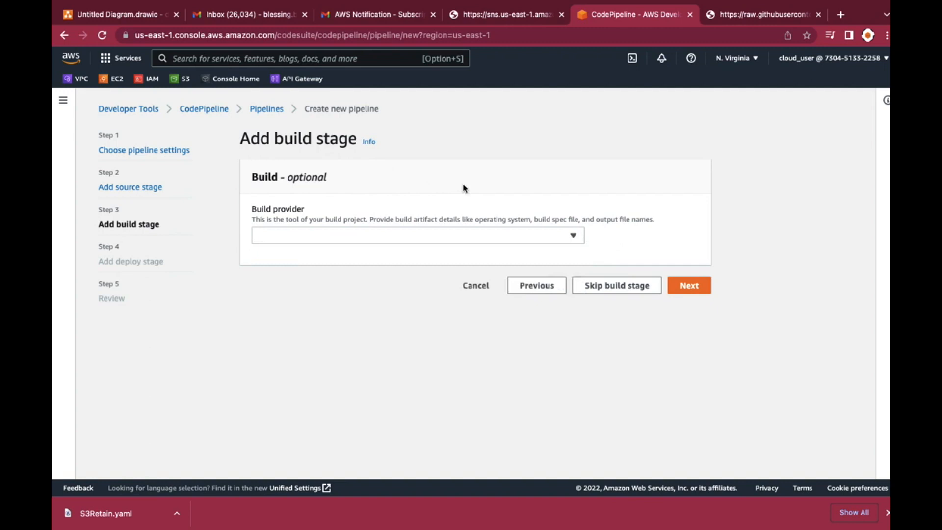
pyautogui.click(622, 288)
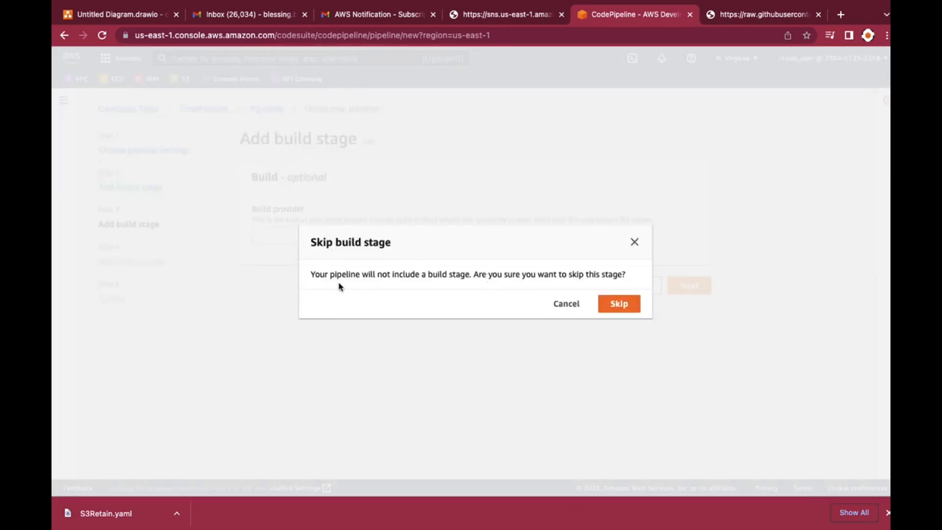
pyautogui.click(619, 303)
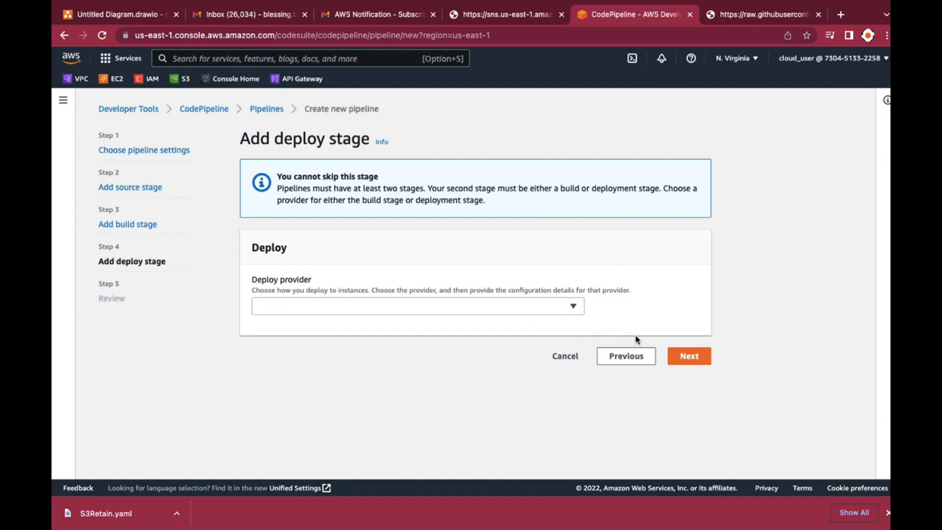
# Choose AWS CloudFormation as the deploy provider with Create or update a stack as the action mode
pyautogui.click(454, 308)
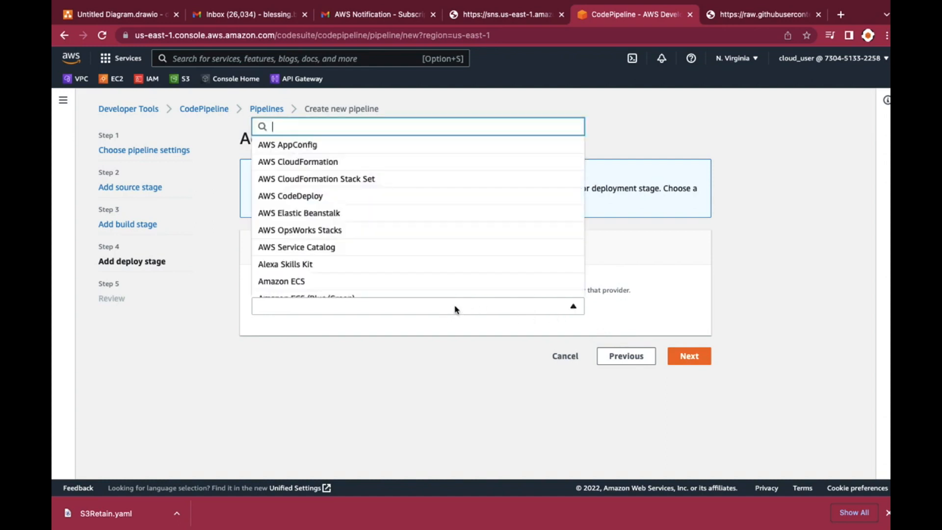
pyautogui.click(392, 164)
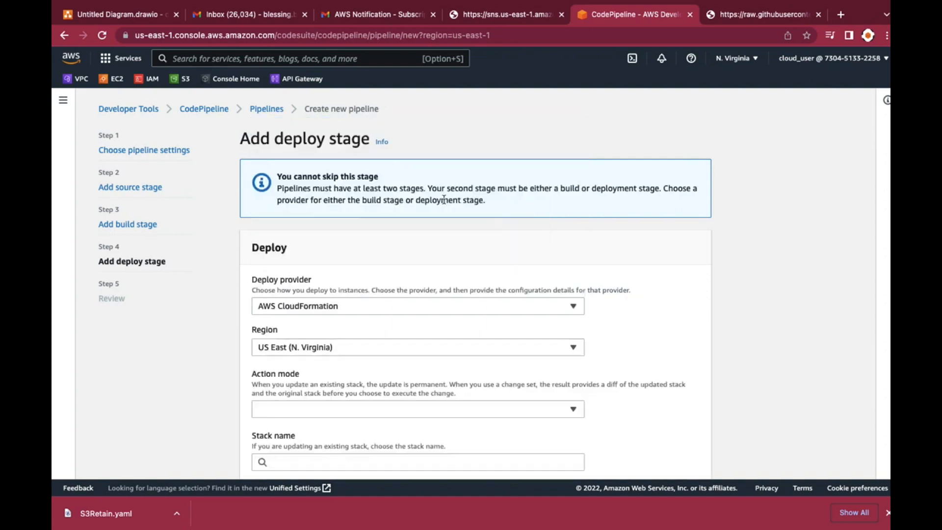
pyautogui.scroll(-2, 399, 239)
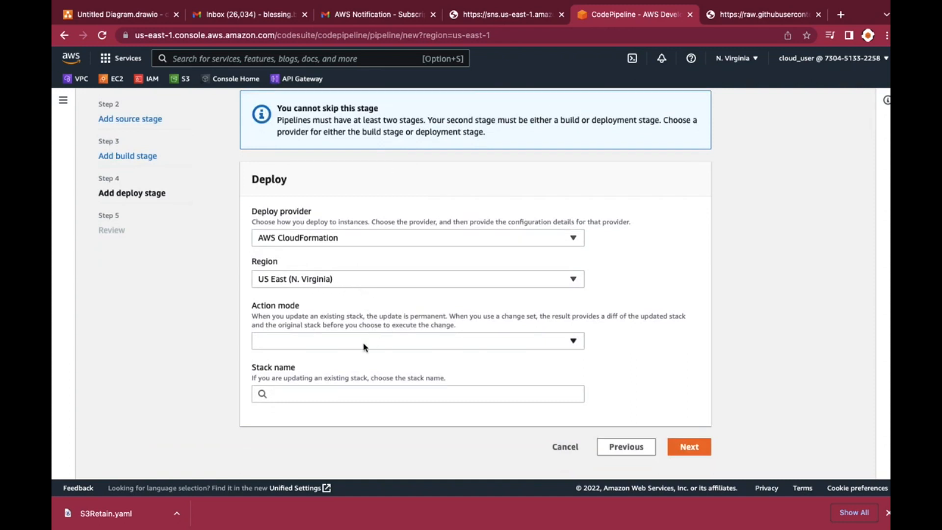
pyautogui.click(316, 343)
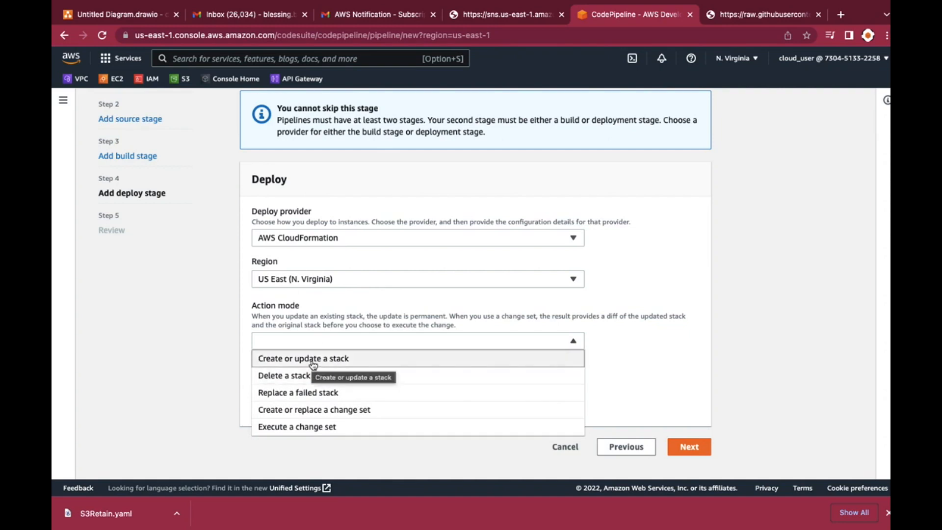
pyautogui.click(313, 363)
pyautogui.scroll(-3, 371, 366)
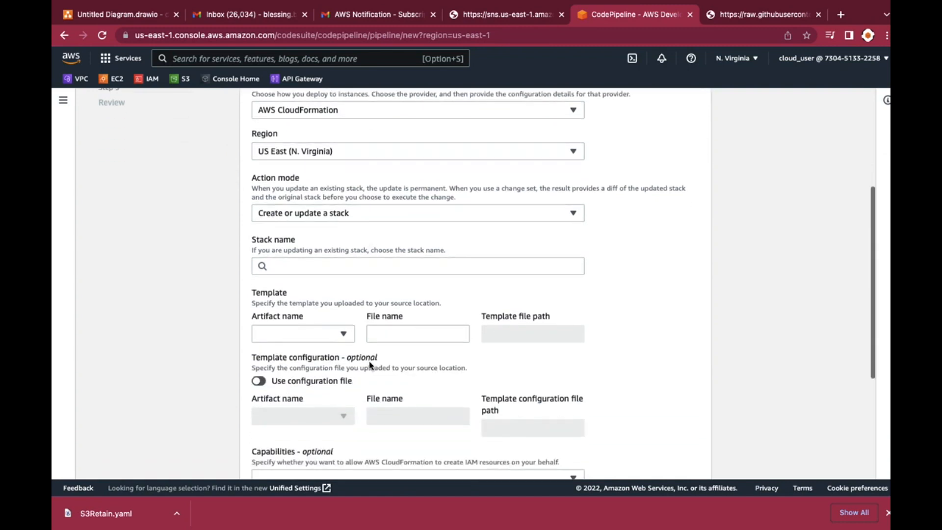
# Select the existing stack cfst-2306-3f0dfb963e9977d30fb4dc38a021d464 for the deployment and SourceArtifact as the template's artifact
pyautogui.click(309, 267)
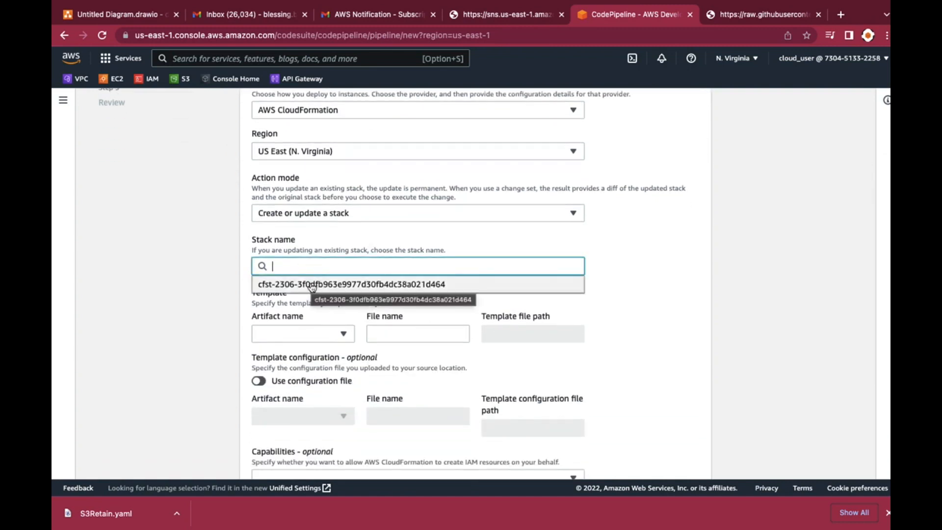
pyautogui.click(311, 284)
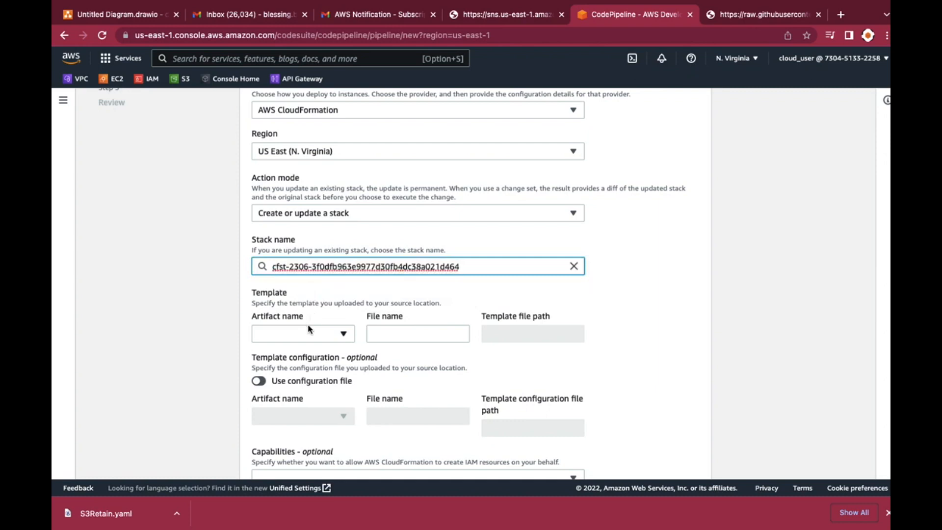
pyautogui.scroll(-2, 308, 325)
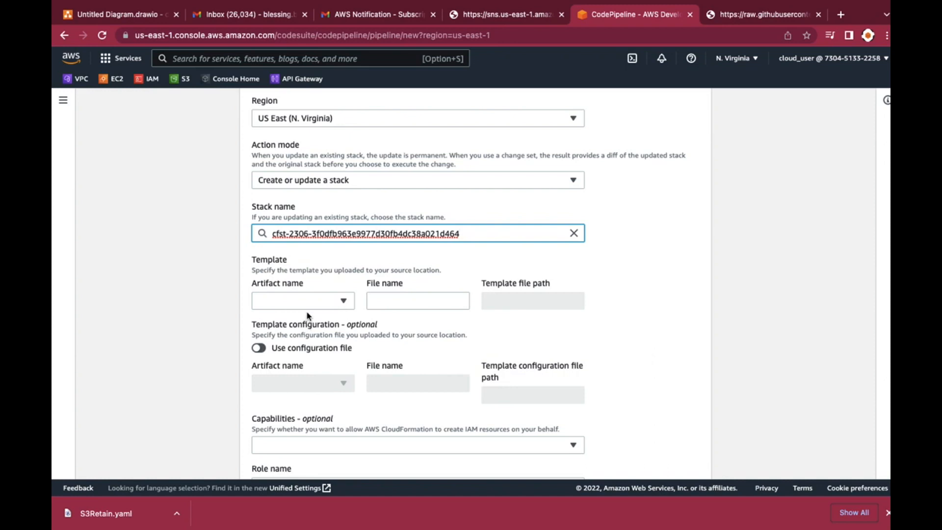
pyautogui.click(308, 305)
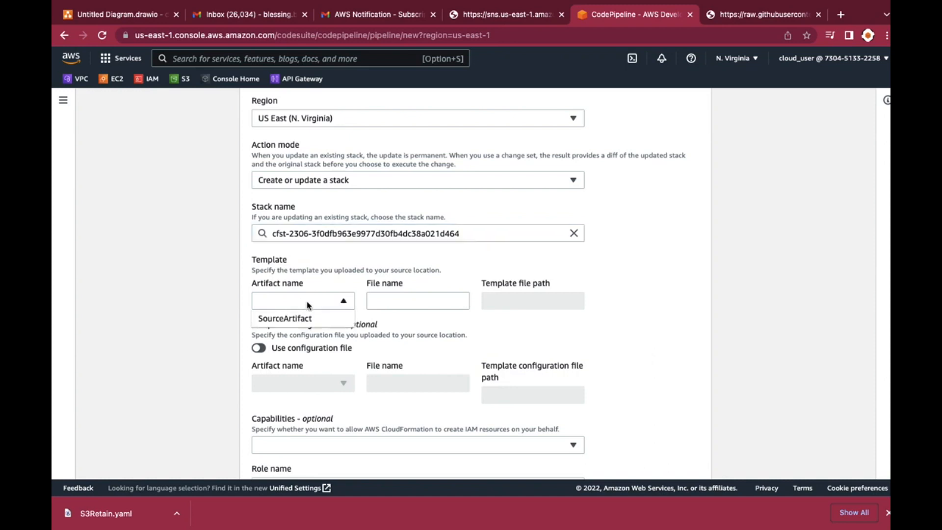
pyautogui.click(304, 319)
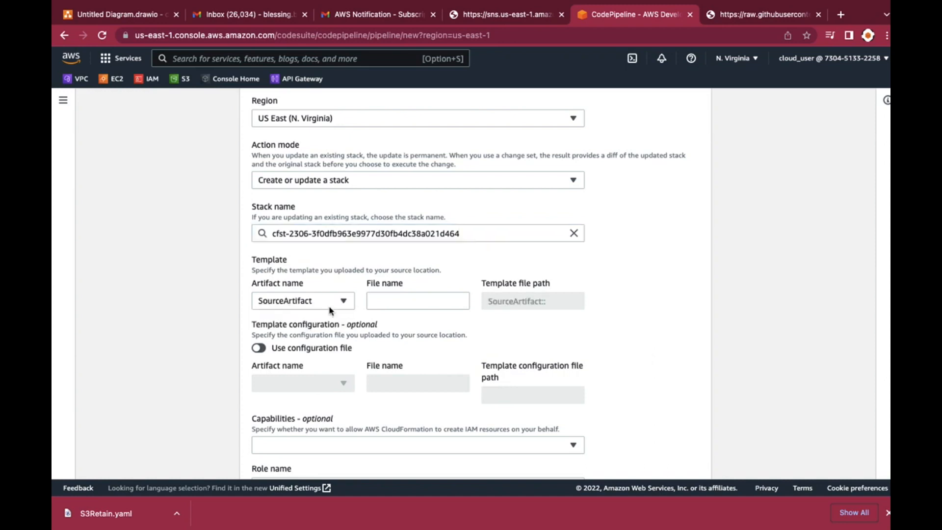
# Set the template file name to S3Retain.yaml
pyautogui.click(373, 301)
pyautogui.write('S')
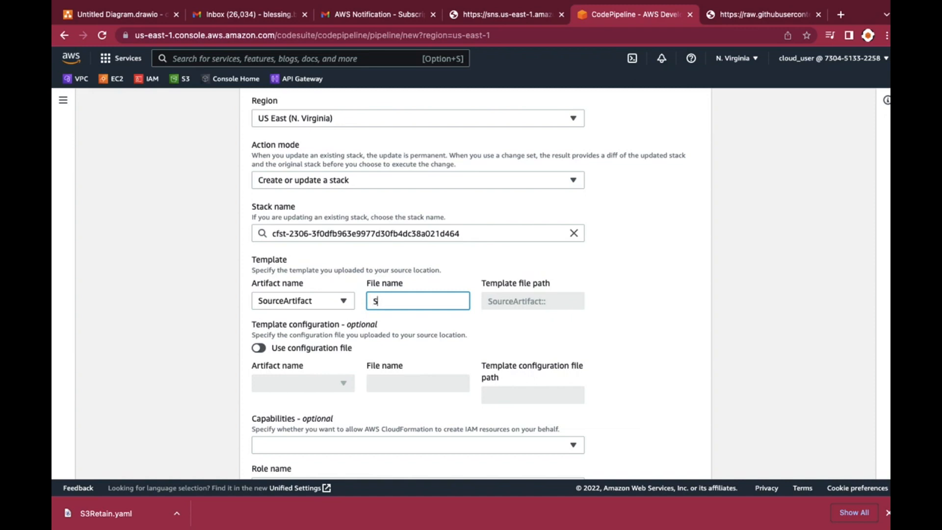
pyautogui.write('3')
pyautogui.write('Retain.yaml')
# Assign the pipelineperms4CF role to the CloudFormation deploy action and continue to the review page
pyautogui.scroll(-3, 308, 380)
pyautogui.scroll(-1, 308, 382)
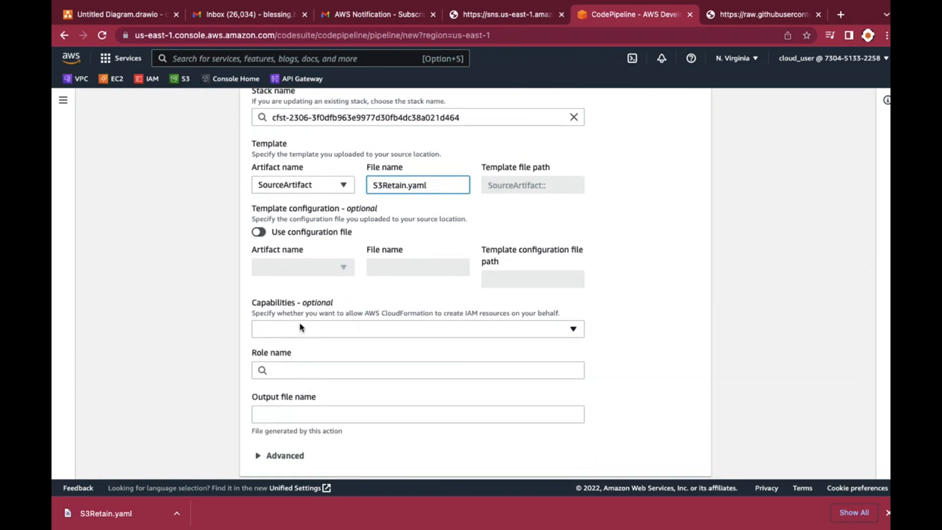
pyautogui.scroll(-2, 300, 327)
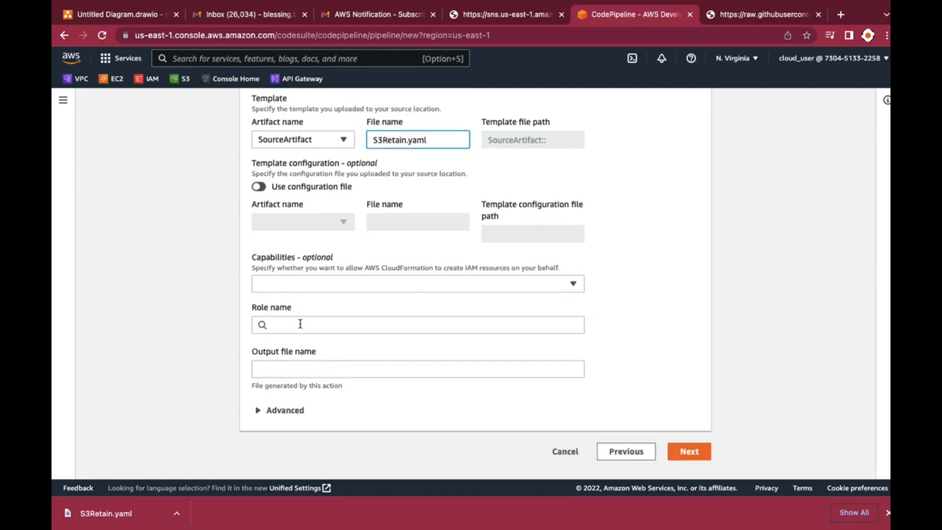
pyautogui.click(300, 324)
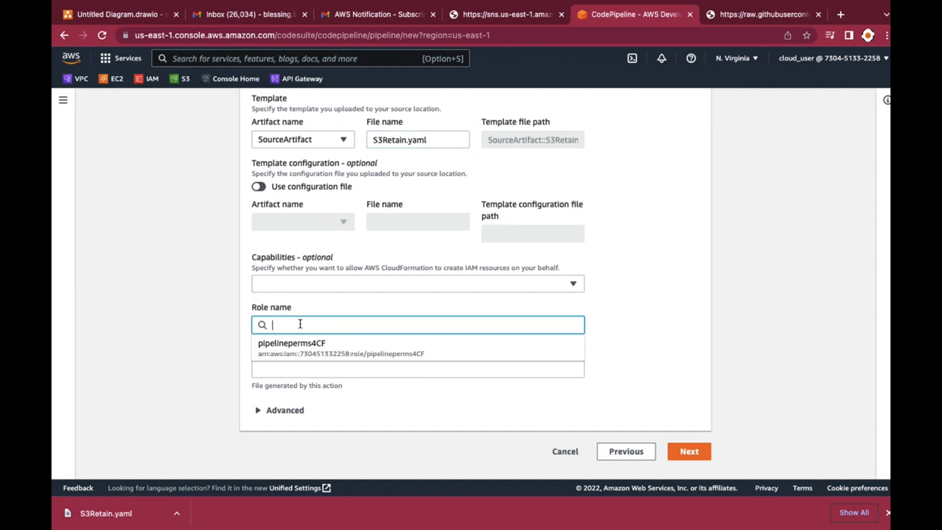
pyautogui.click(300, 348)
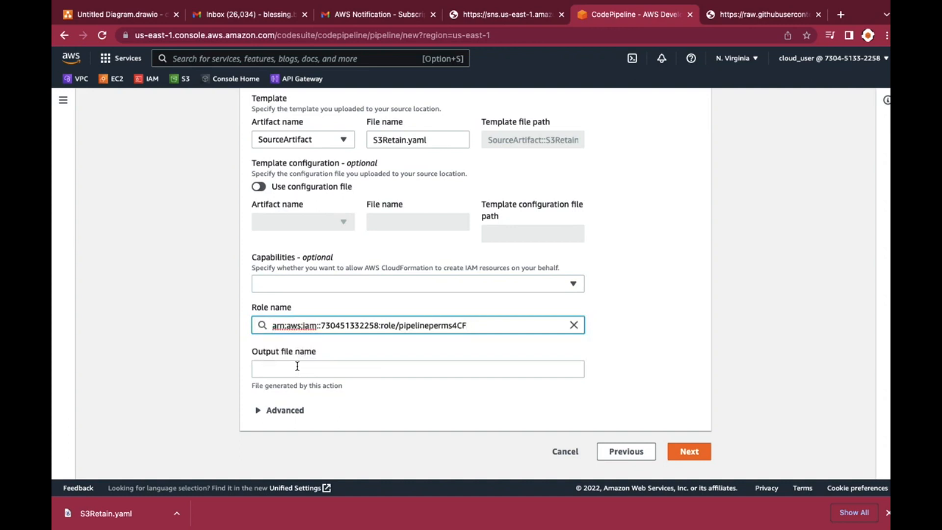
pyautogui.scroll(-1, 297, 366)
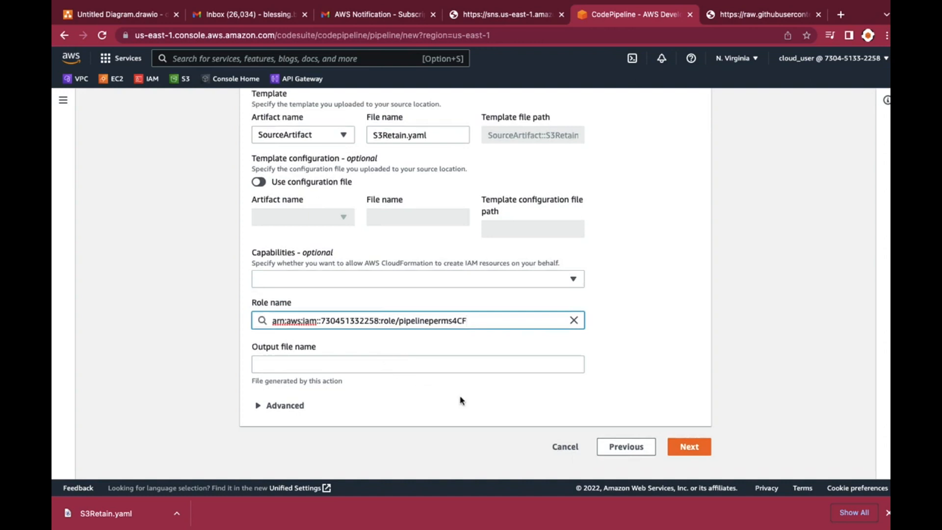
pyautogui.click(691, 448)
# Create the pipeline from the reviewed settings and check the progress of its source and deploy stages
pyautogui.scroll(-3, 567, 342)
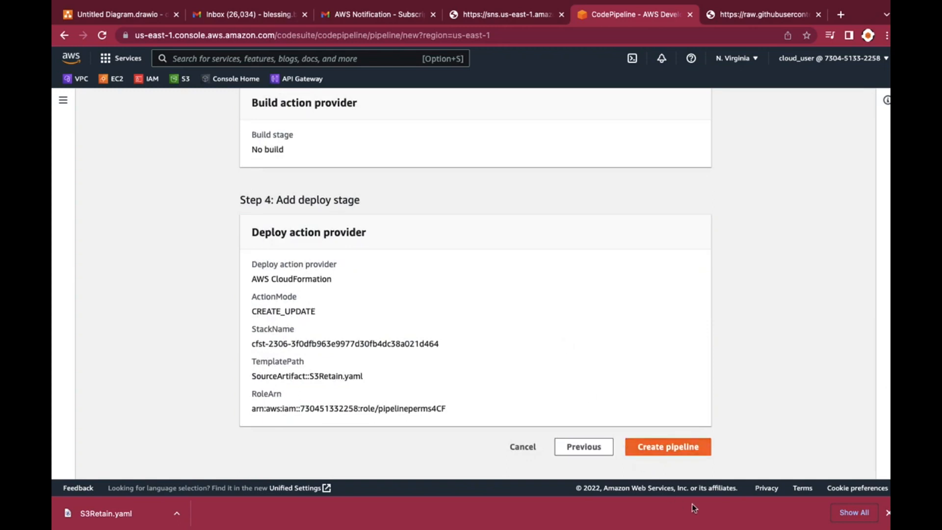
pyautogui.click(657, 447)
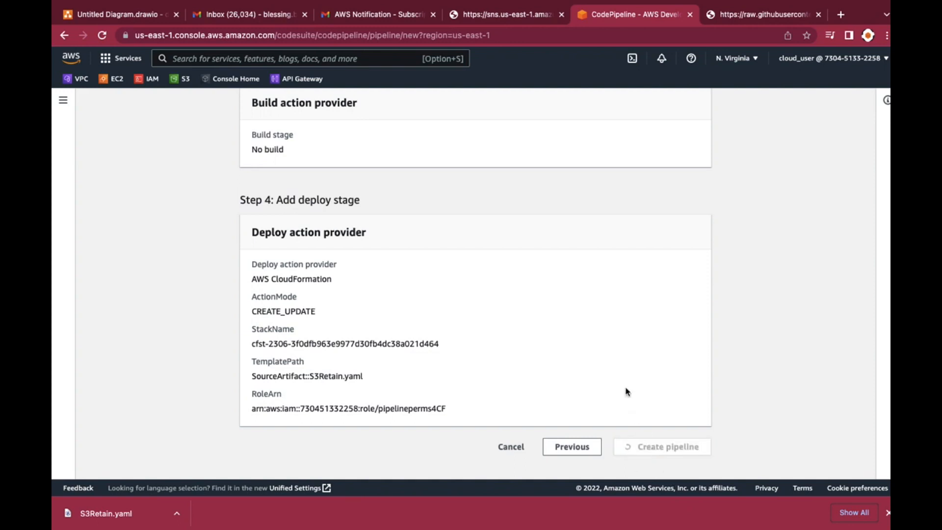
pyautogui.scroll(3, 628, 351)
pyautogui.scroll(8, 629, 365)
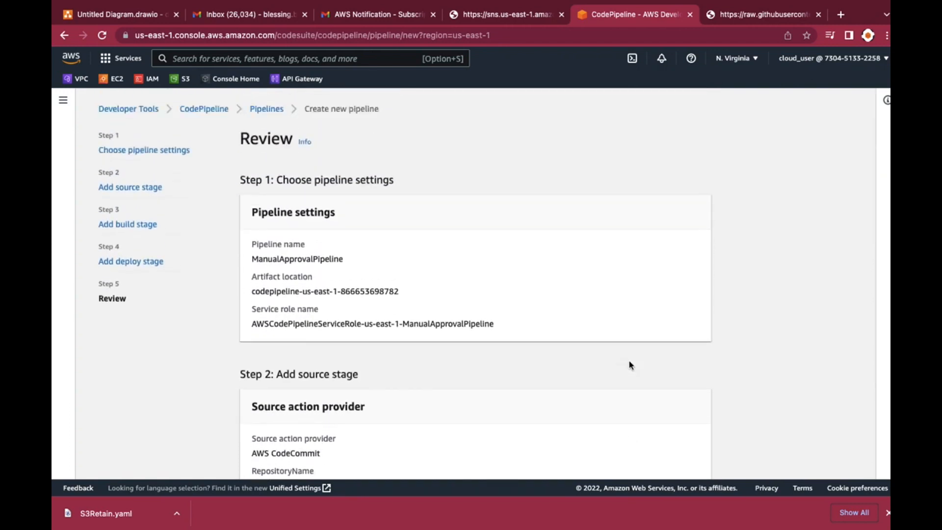
pyautogui.scroll(-3, 629, 365)
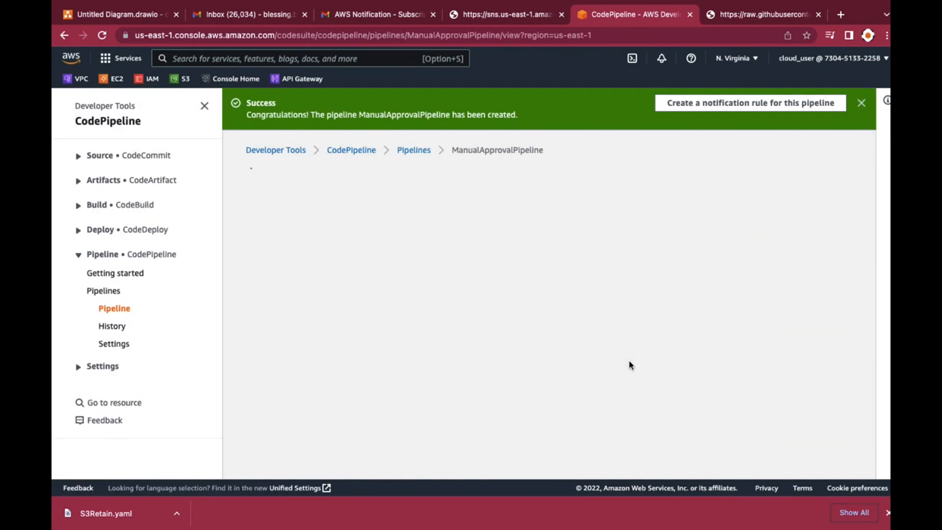
pyautogui.scroll(-2, 543, 276)
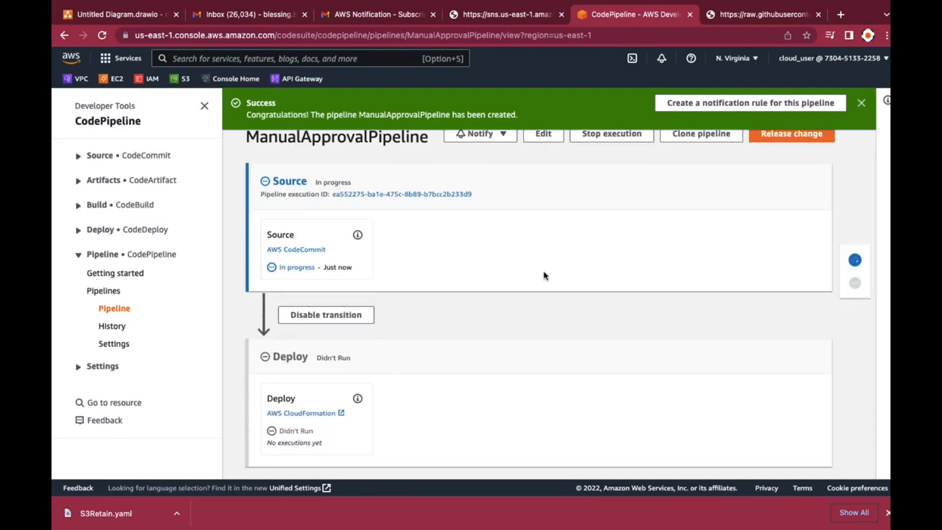
pyautogui.scroll(1, 544, 276)
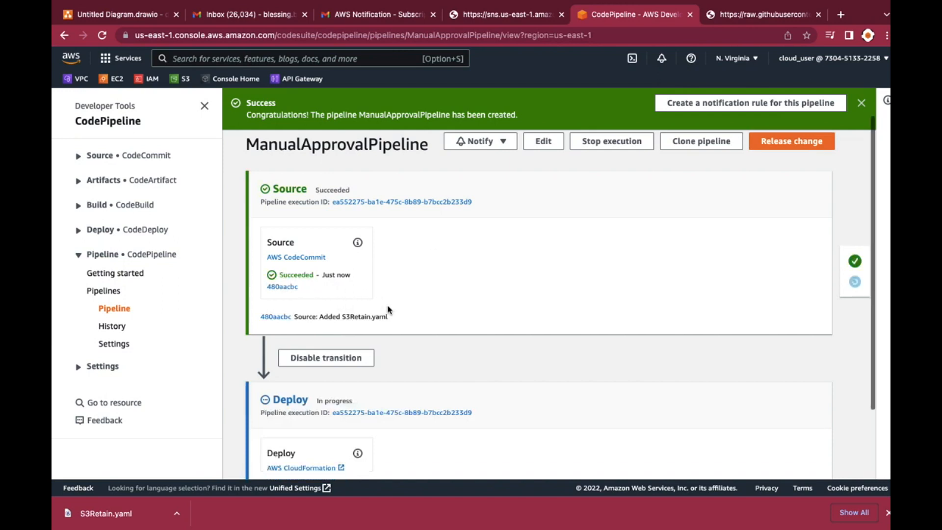
# Open the deploy action's AWS CloudFormation link in a new browser tab and switch to that tab
pyautogui.scroll(-2, 388, 310)
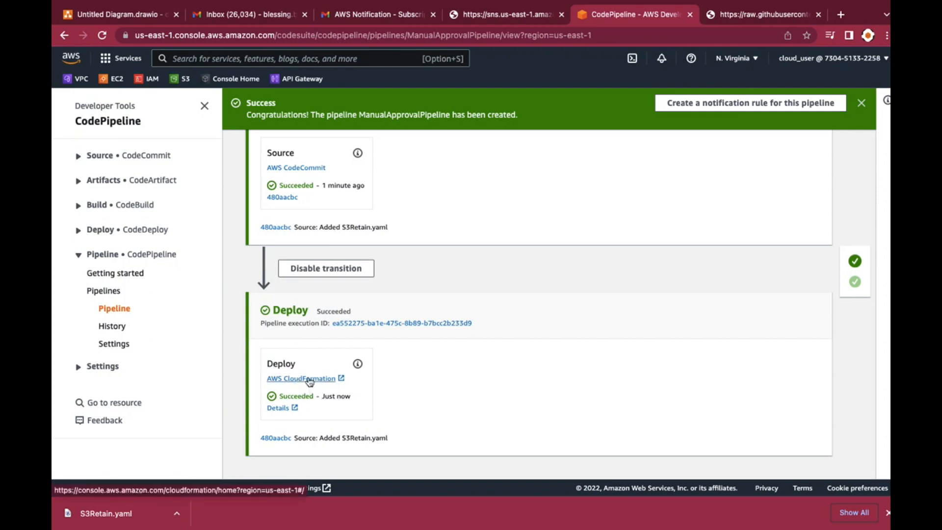
pyautogui.rightClick(310, 380)
pyautogui.click(301, 381)
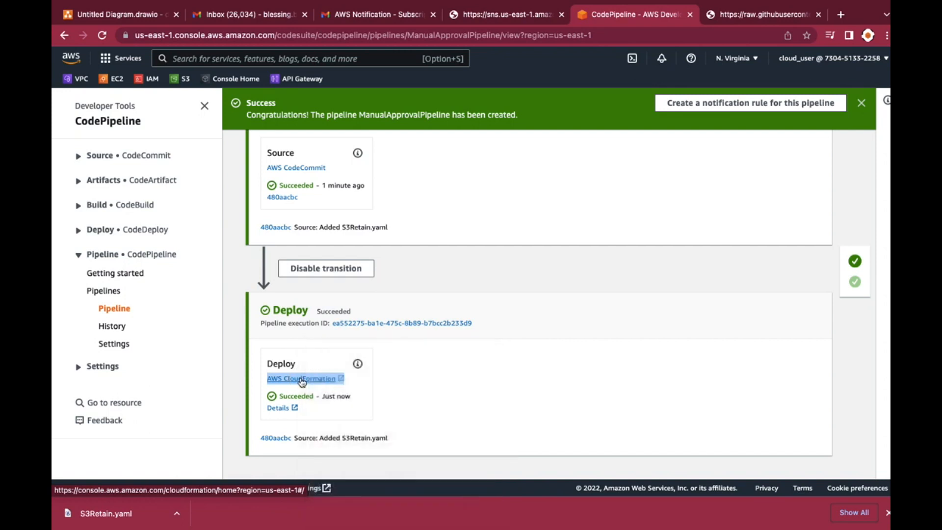
pyautogui.rightClick(301, 381)
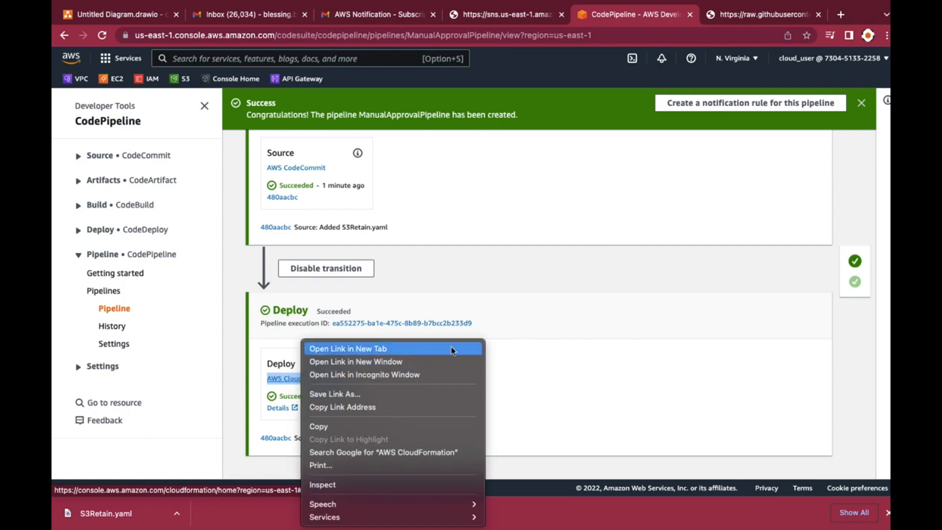
pyautogui.click(523, 297)
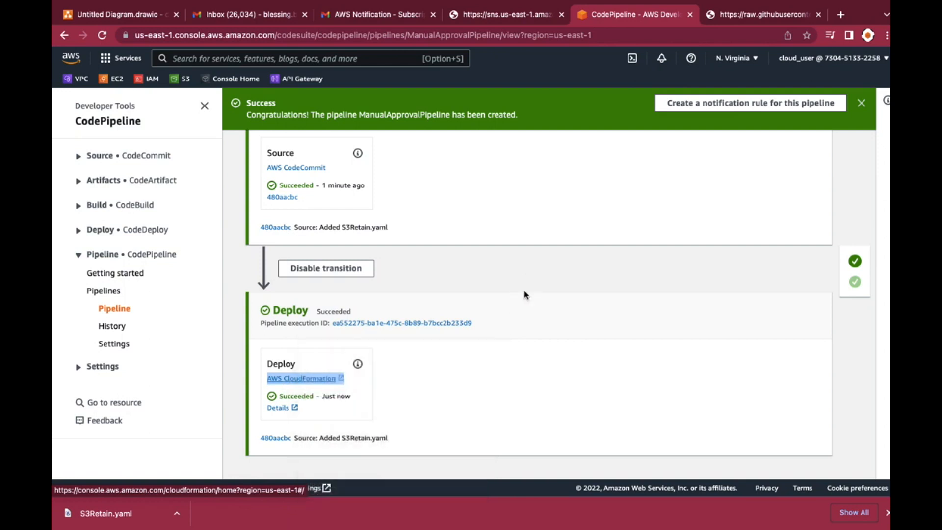
pyautogui.rightClick(320, 379)
pyautogui.click(355, 347)
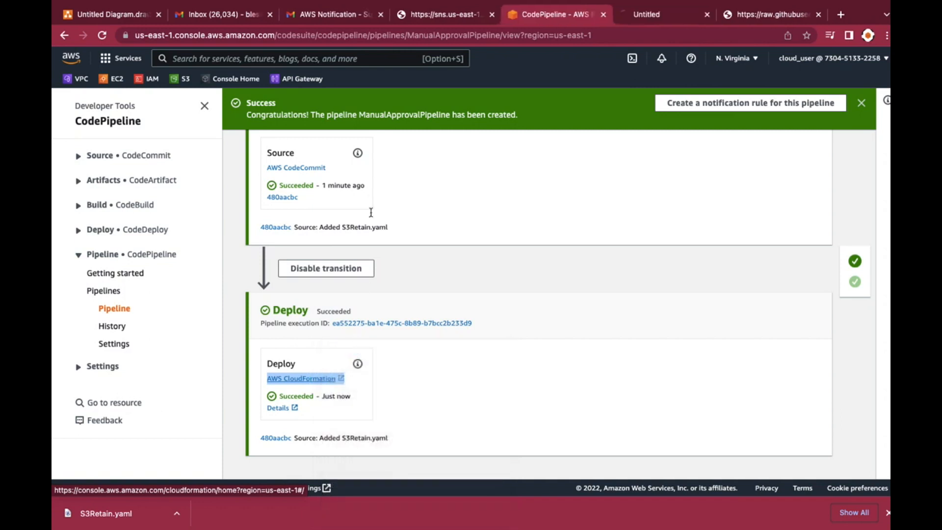
pyautogui.click(667, 19)
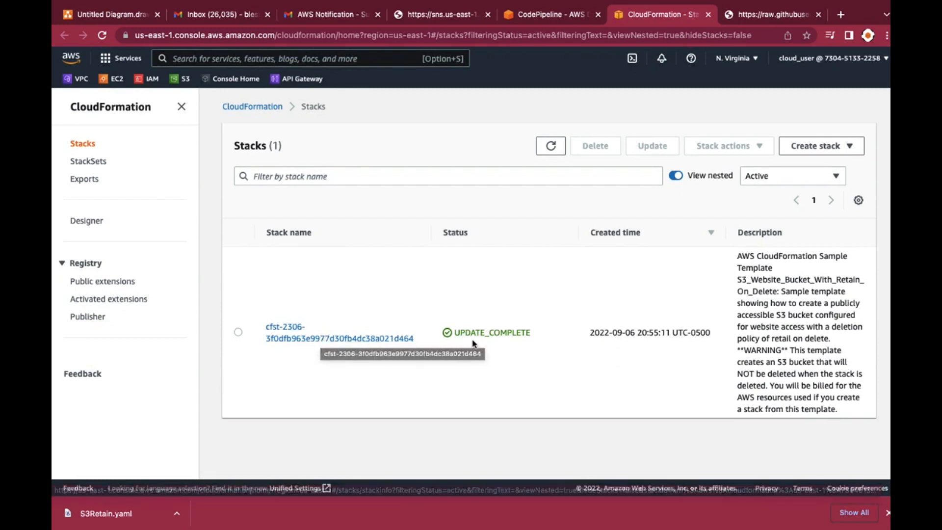
# Open the cfst-2306 stack's details and examine its overview, status, update time, IAM role and tags
pyautogui.click(328, 340)
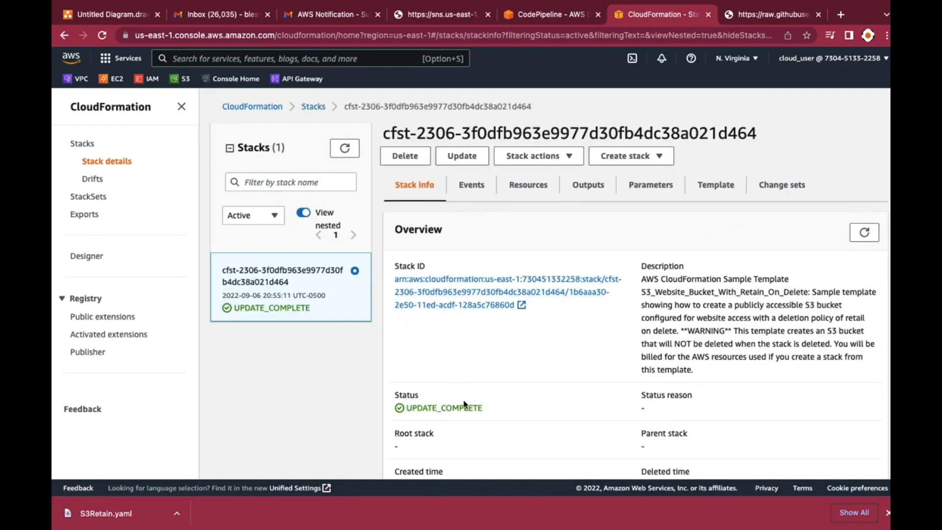
pyautogui.scroll(-3, 464, 405)
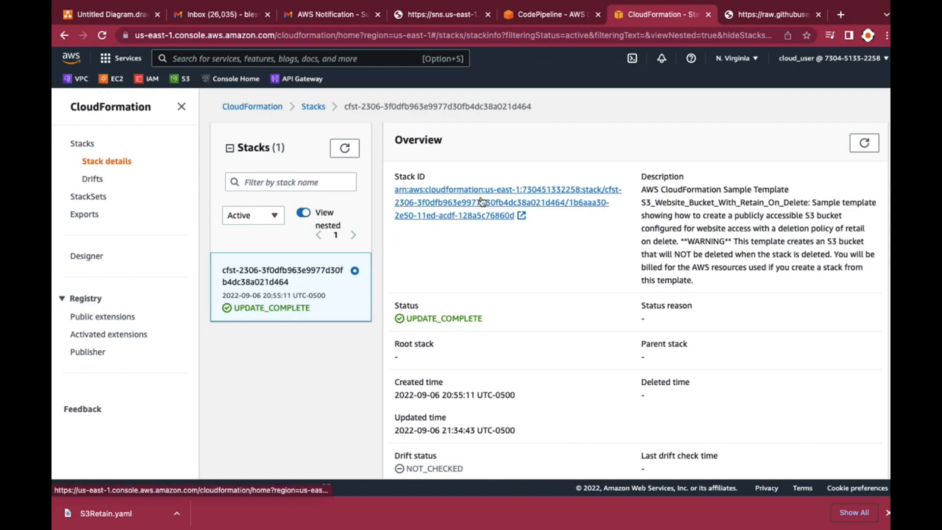
pyautogui.scroll(-2, 499, 330)
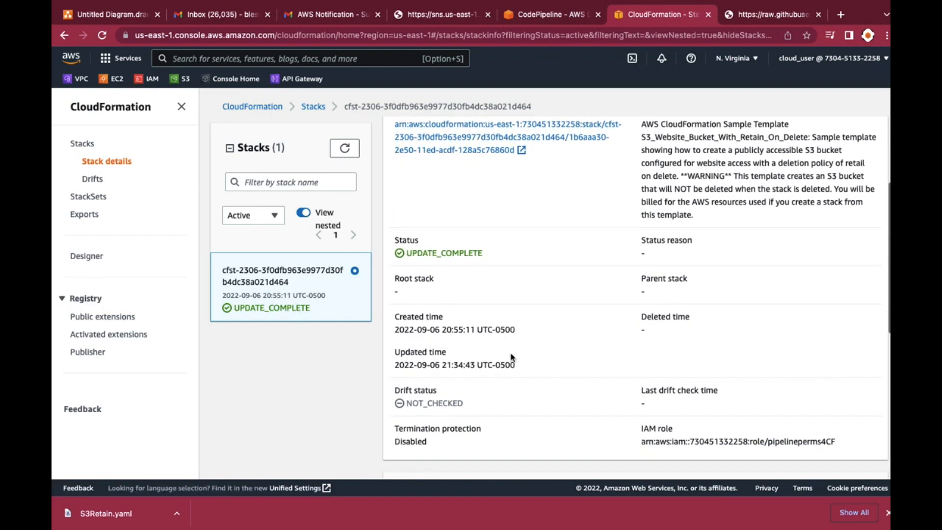
pyautogui.scroll(2, 512, 357)
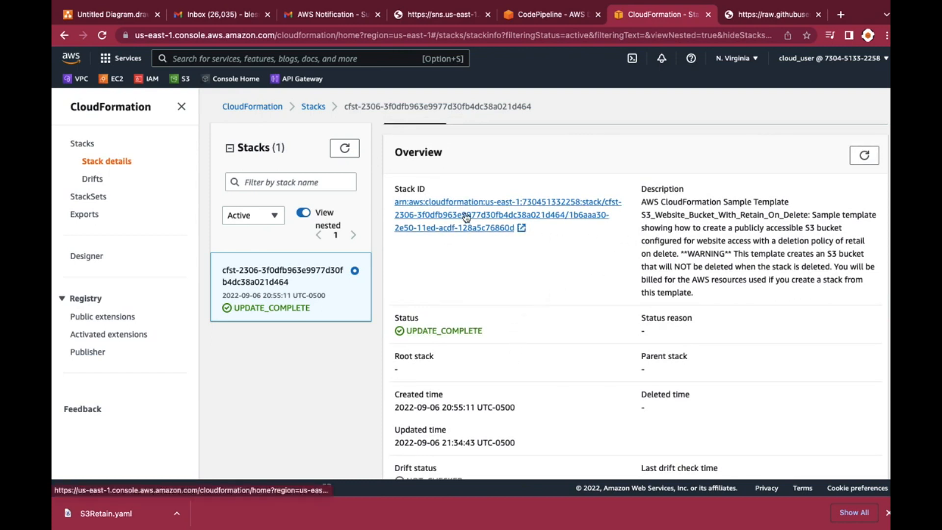
pyautogui.scroll(-1, 480, 284)
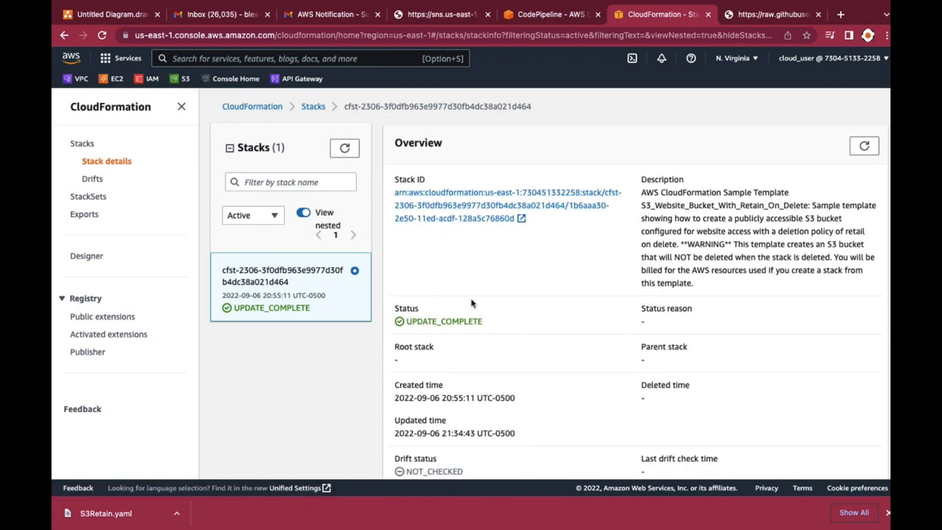
pyautogui.scroll(-3, 474, 309)
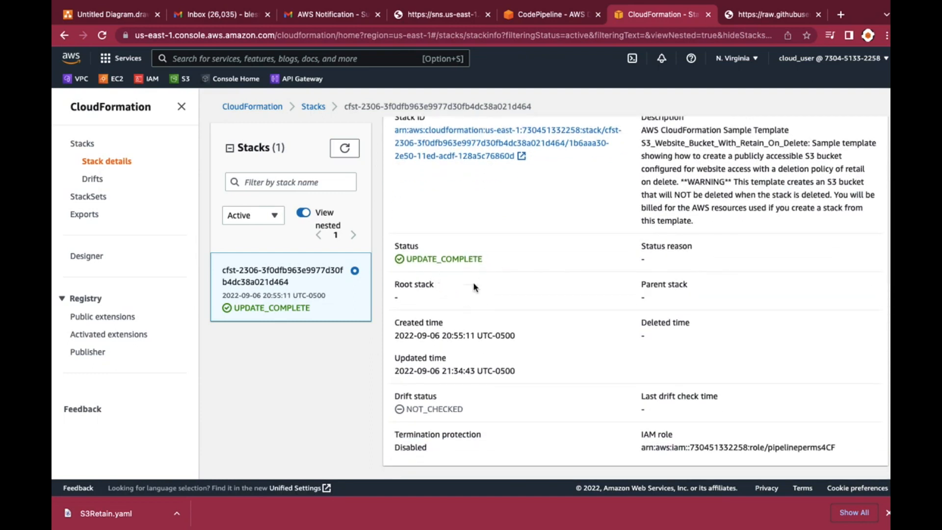
pyautogui.scroll(-3, 452, 328)
pyautogui.scroll(-7, 452, 327)
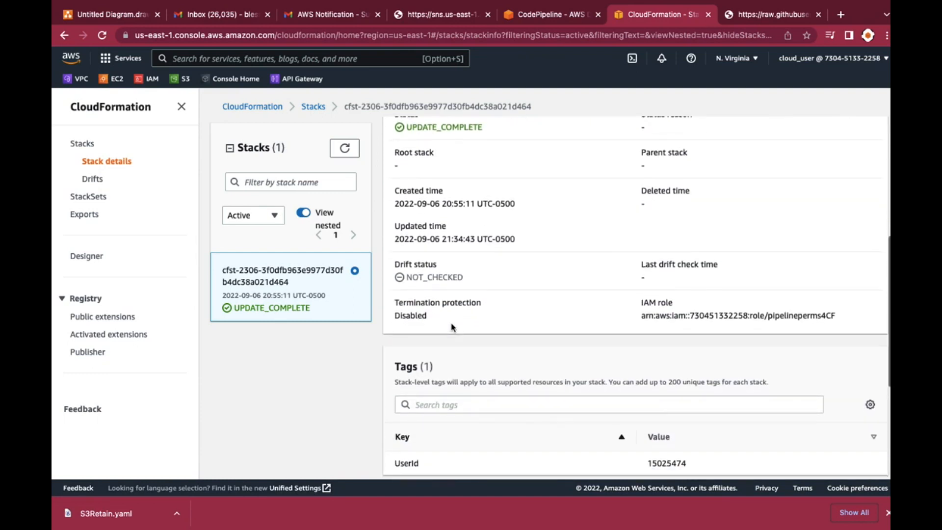
pyautogui.scroll(-4, 451, 328)
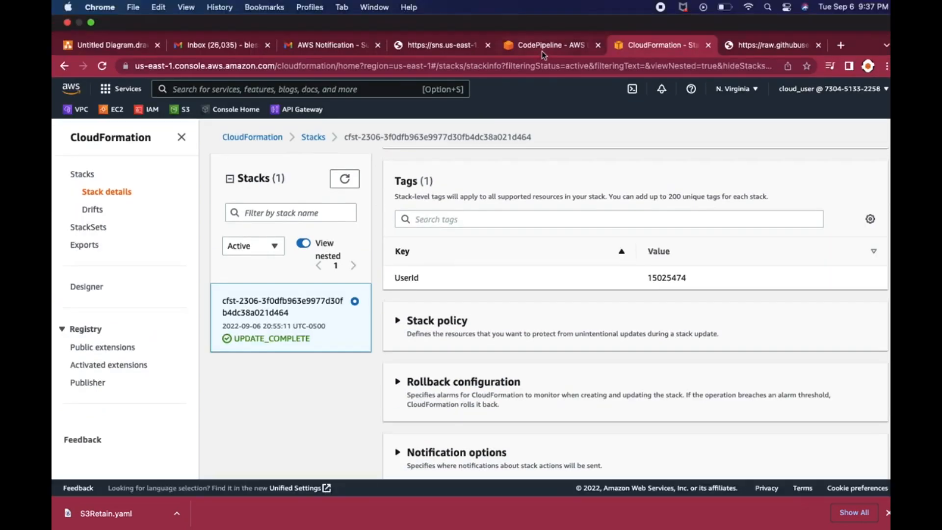
# Return to ManualApprovalPipeline in CodePipeline and review its source and deploy stages
pyautogui.click(540, 46)
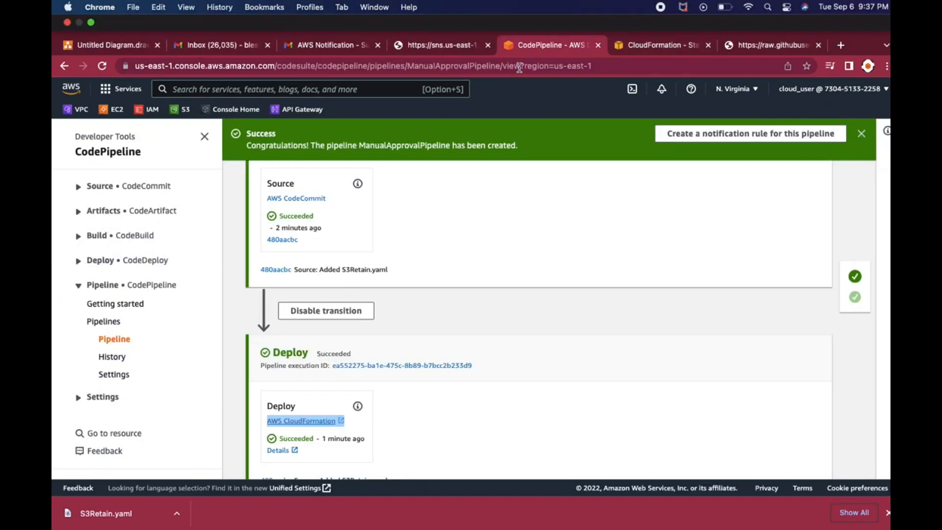
pyautogui.scroll(3, 531, 149)
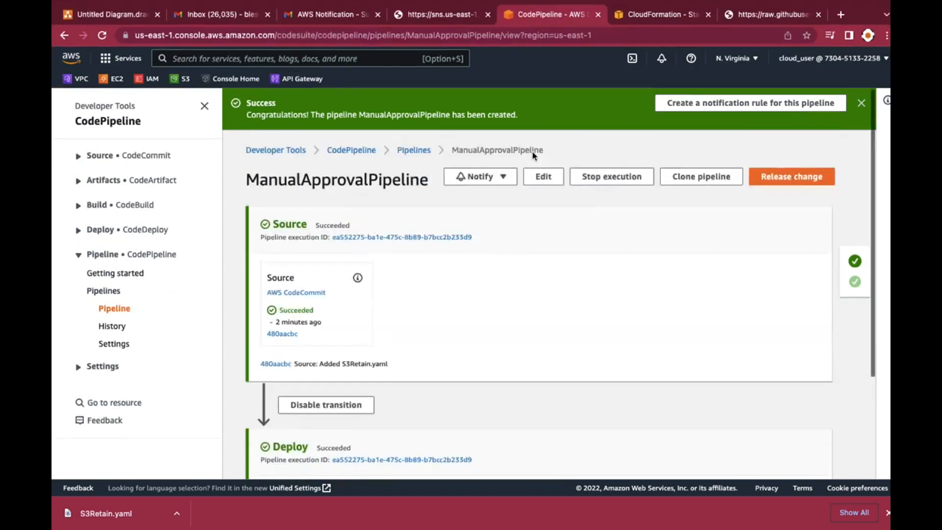
pyautogui.scroll(-3, 498, 247)
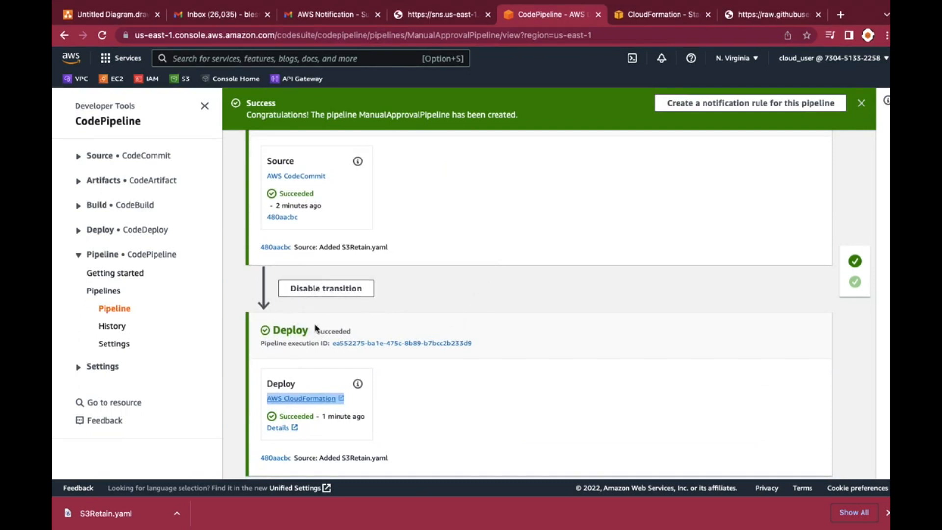
pyautogui.scroll(3, 543, 246)
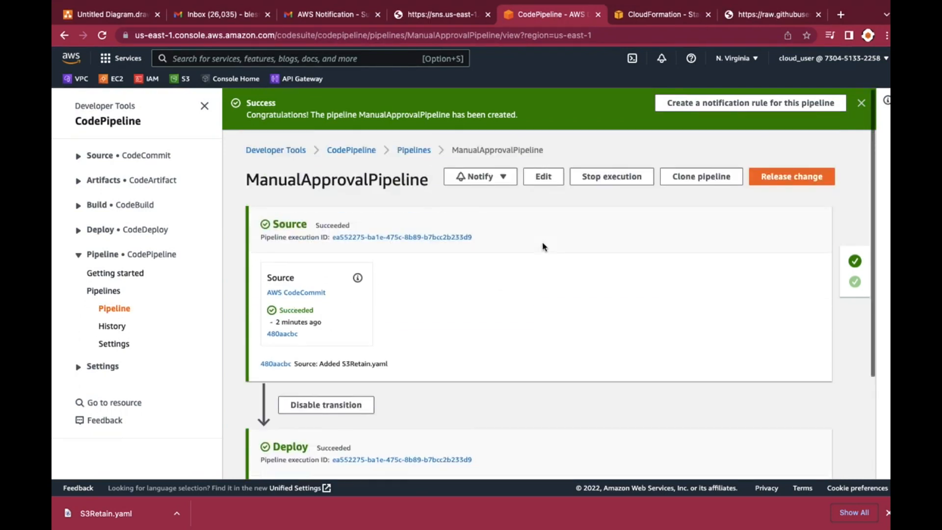
# Edit ManualApprovalPipeline and add a stage named manualapproval between the Source and Deploy stages
pyautogui.click(543, 176)
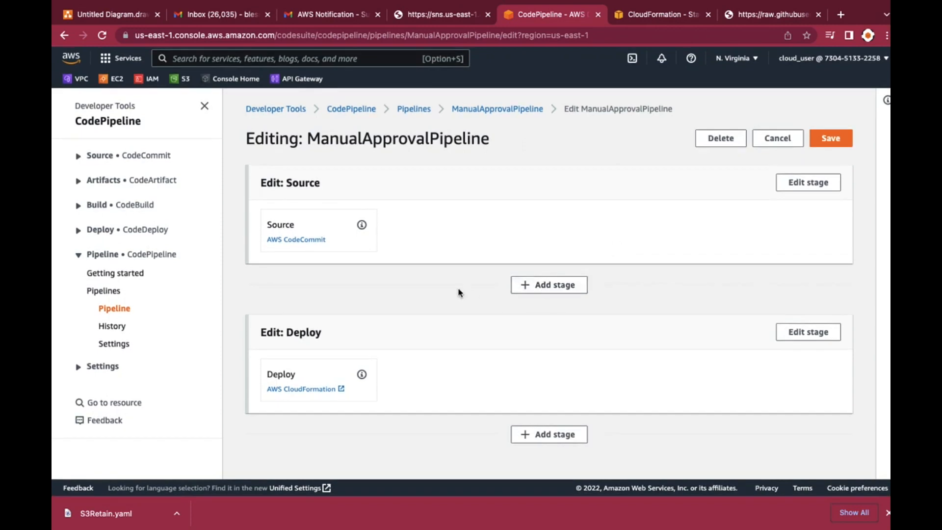
pyautogui.click(537, 290)
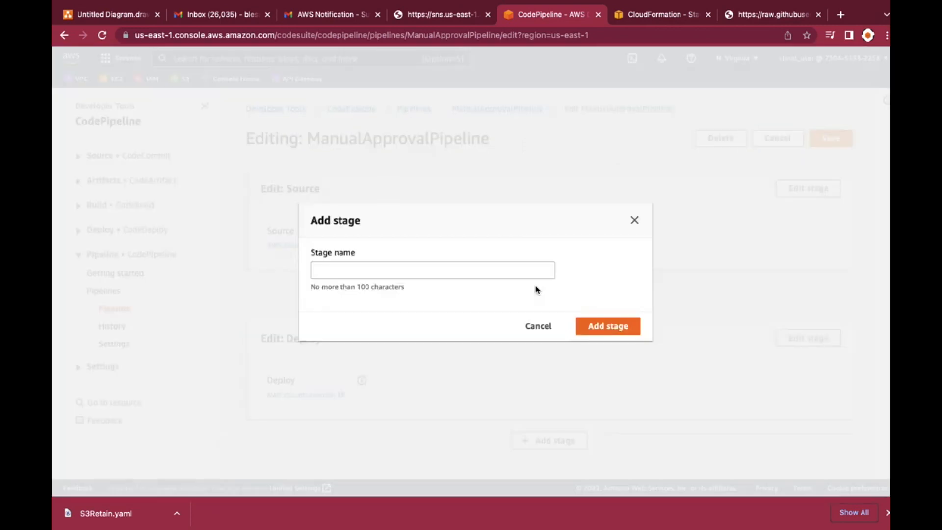
pyautogui.click(376, 270)
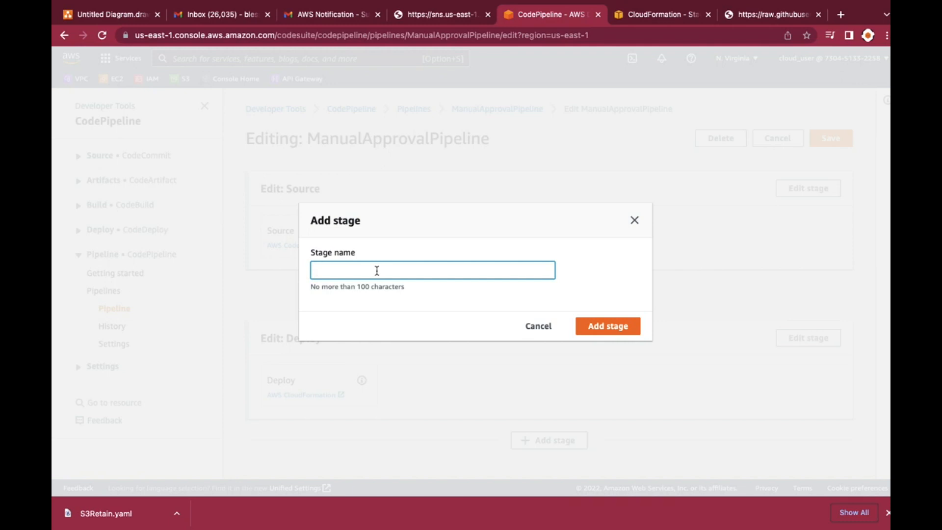
pyautogui.write('manualapprove')
pyautogui.press('BackSpace')
pyautogui.write('al')
pyautogui.click(607, 326)
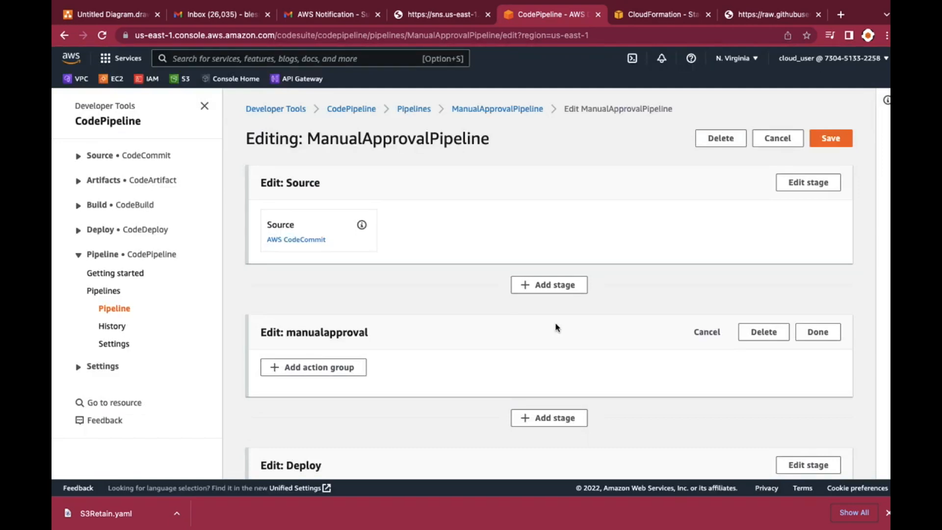
# Add an action group to the manualapproval stage and name its action manualapproval
pyautogui.scroll(-3, 556, 327)
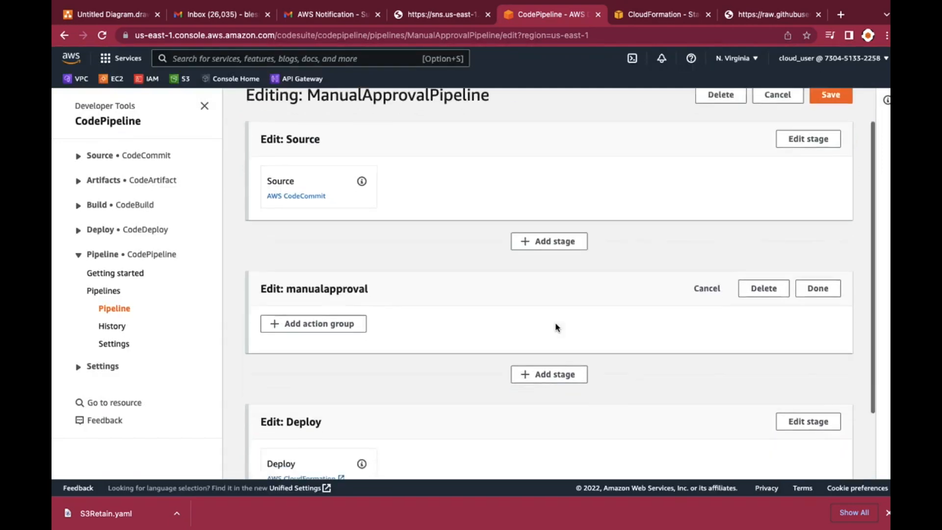
pyautogui.scroll(3, 555, 327)
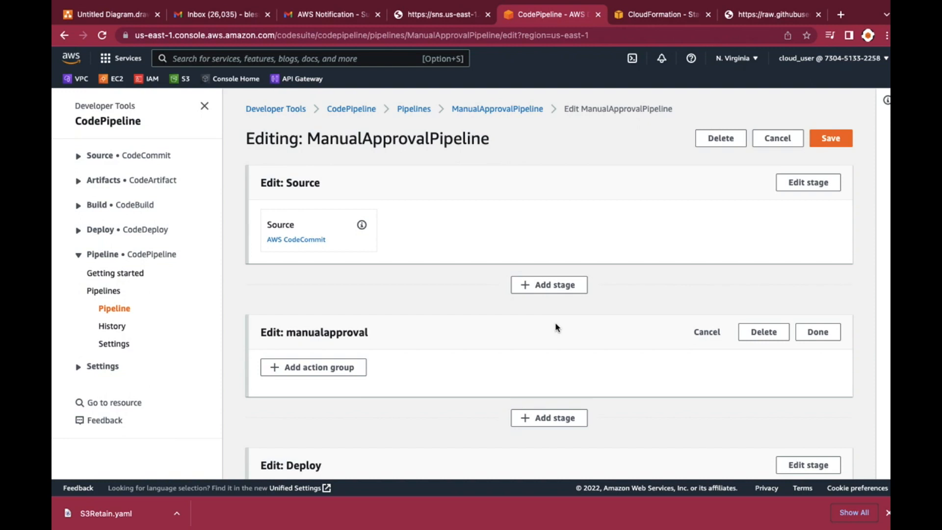
pyautogui.scroll(-1, 555, 324)
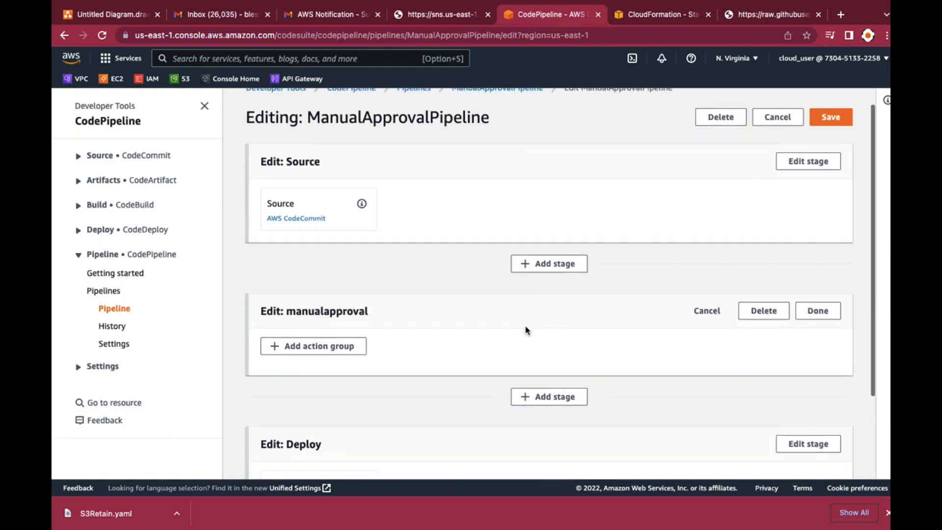
pyautogui.click(328, 349)
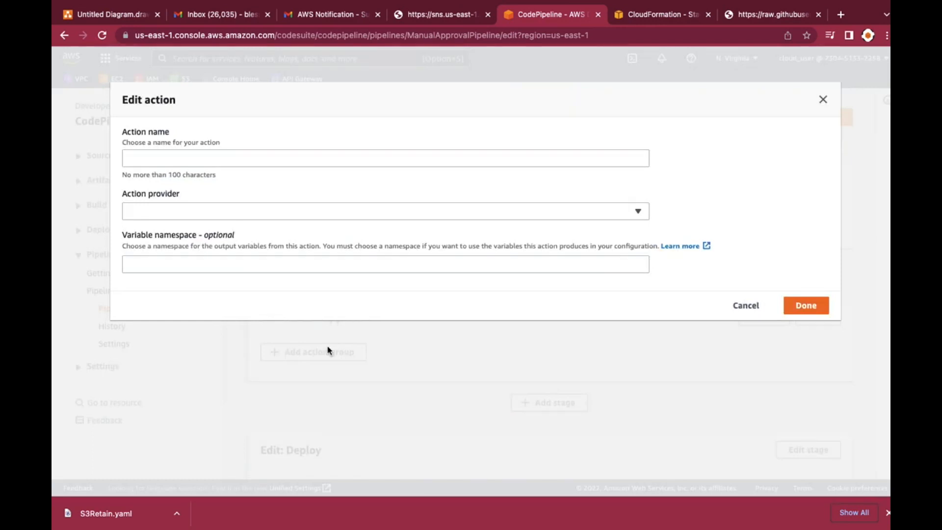
pyautogui.click(209, 158)
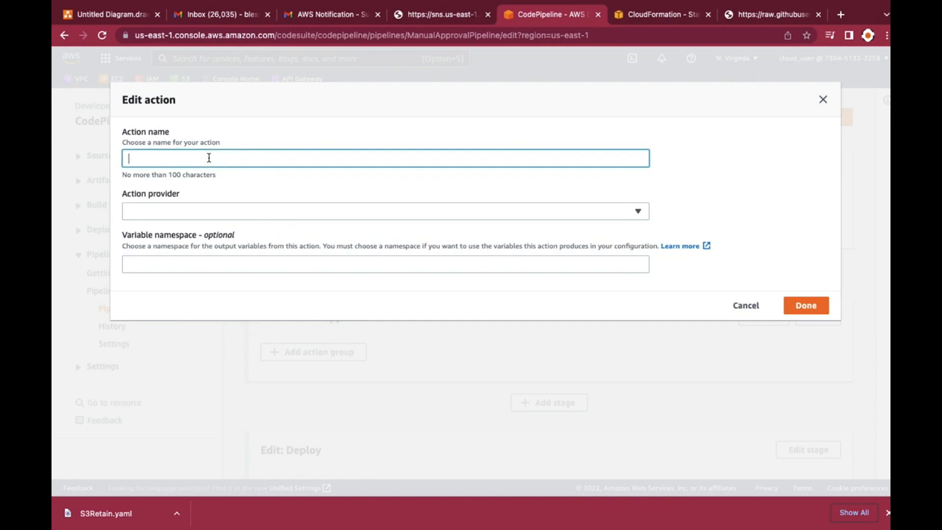
pyautogui.write('manualapproval')
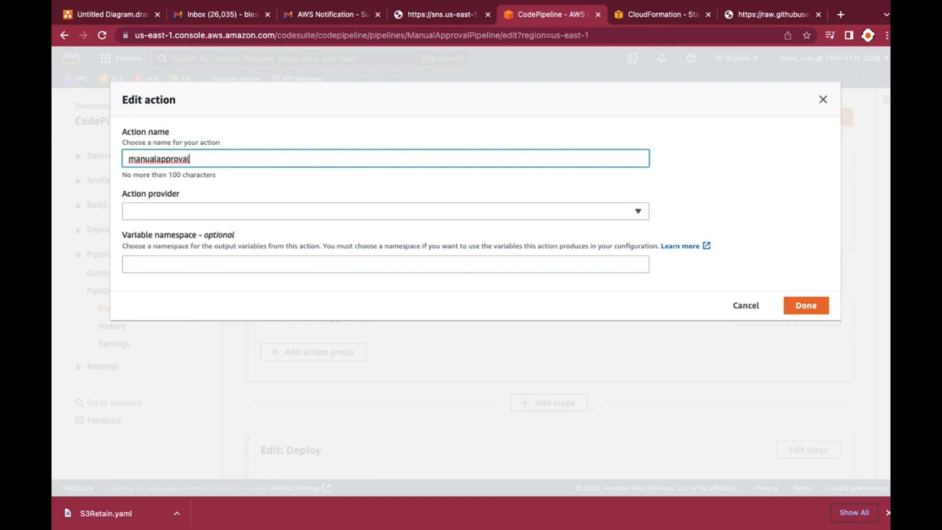
# Set the action provider to Manual approval, choose the manualapprove SNS topic, and finish the action
pyautogui.click(146, 213)
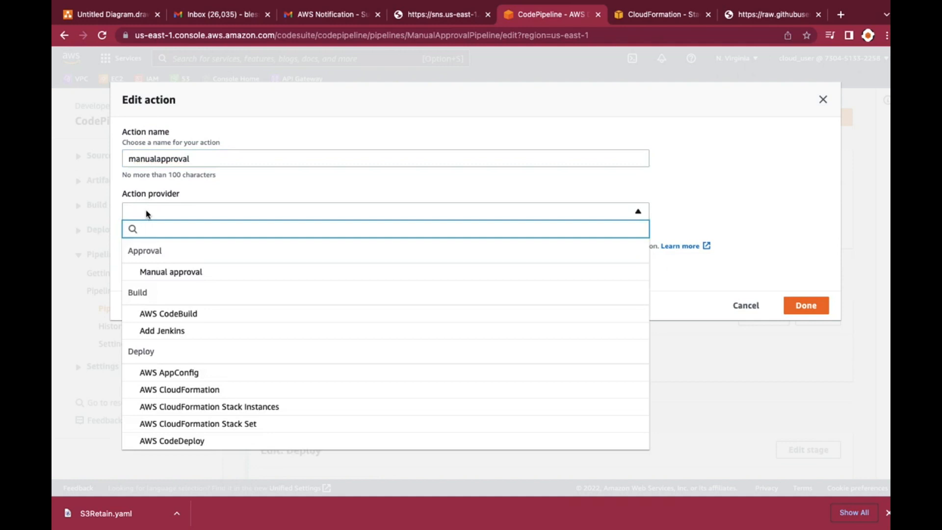
pyautogui.click(160, 271)
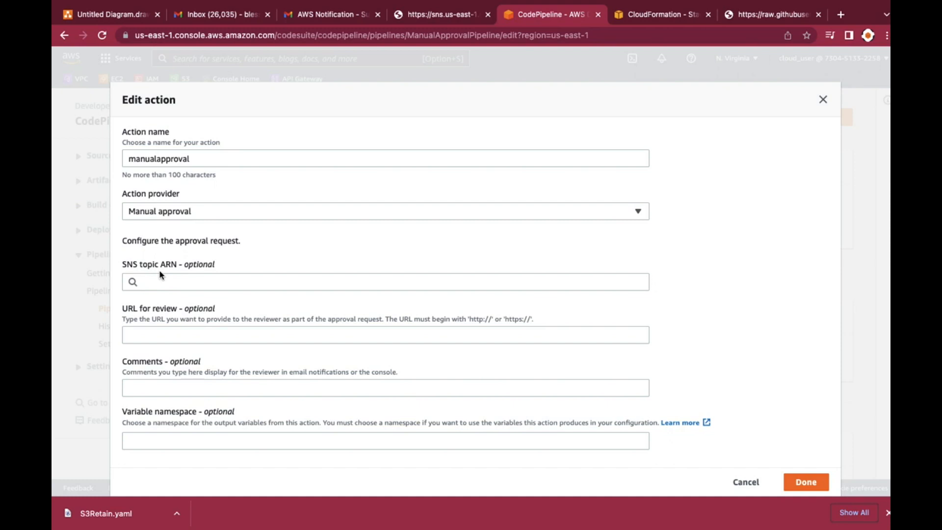
pyautogui.scroll(-1, 166, 287)
pyautogui.click(160, 245)
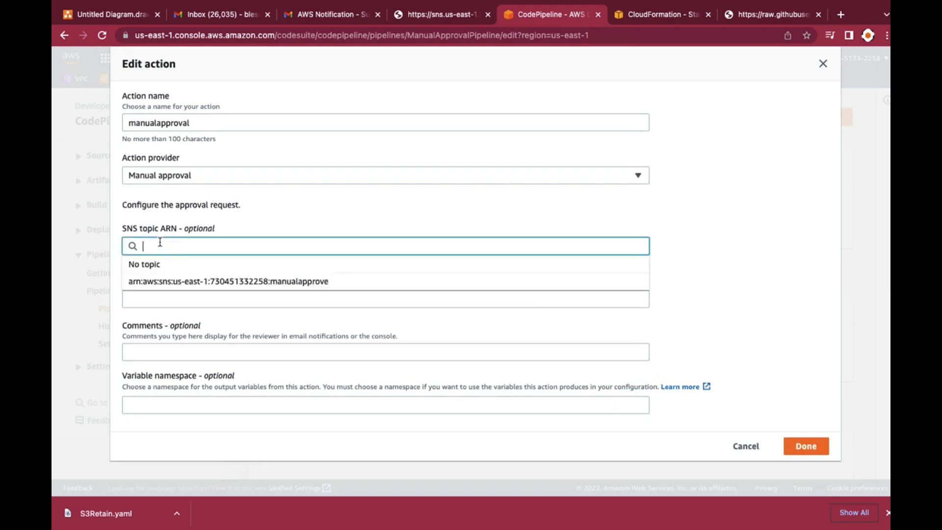
pyautogui.click(170, 284)
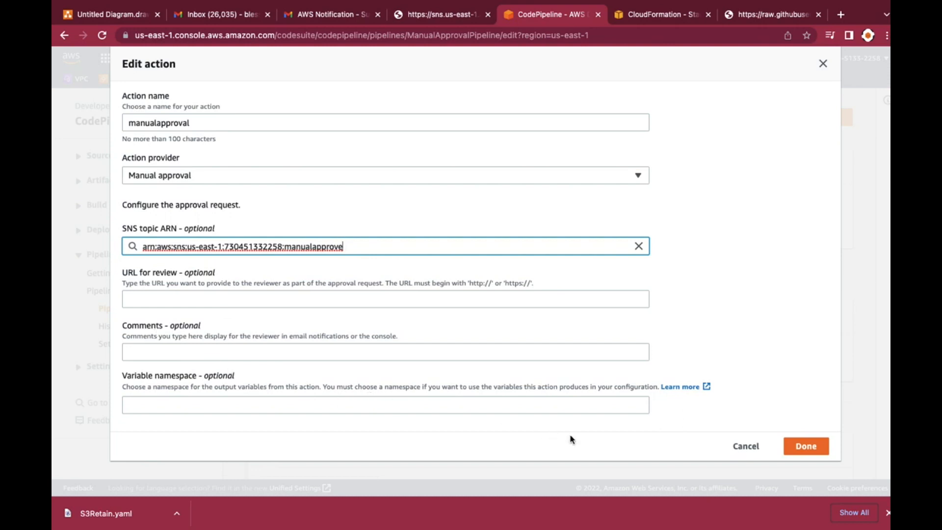
pyautogui.click(805, 447)
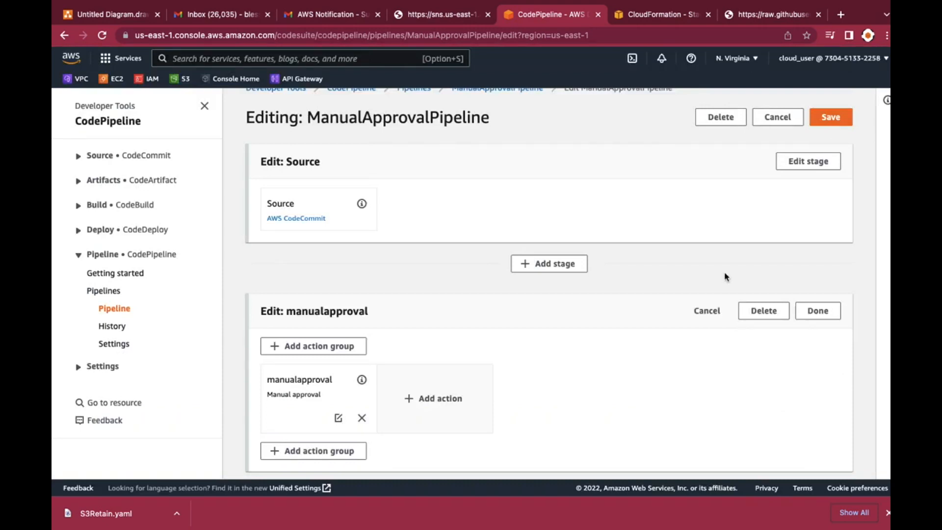
# Save the pipeline changes, confirm the save, and review the manualapproval stage in the pipeline view
pyautogui.click(828, 121)
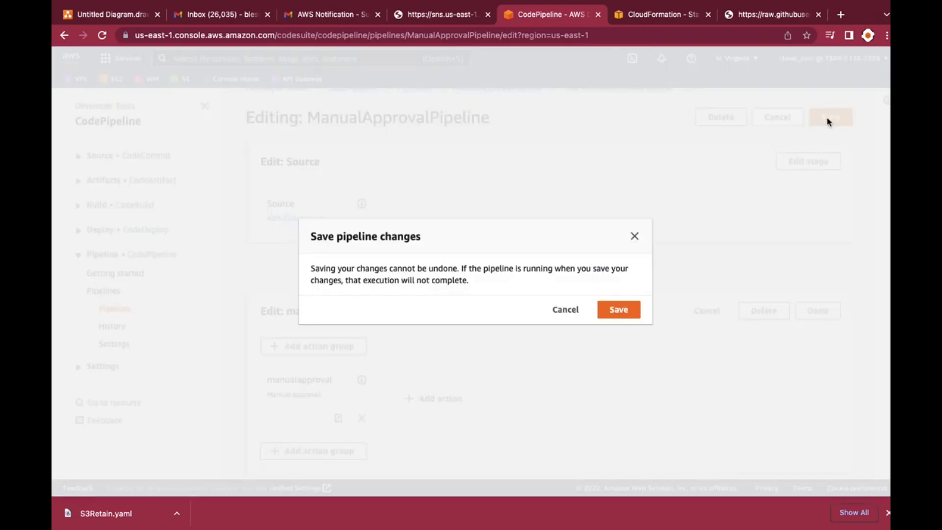
pyautogui.click(630, 310)
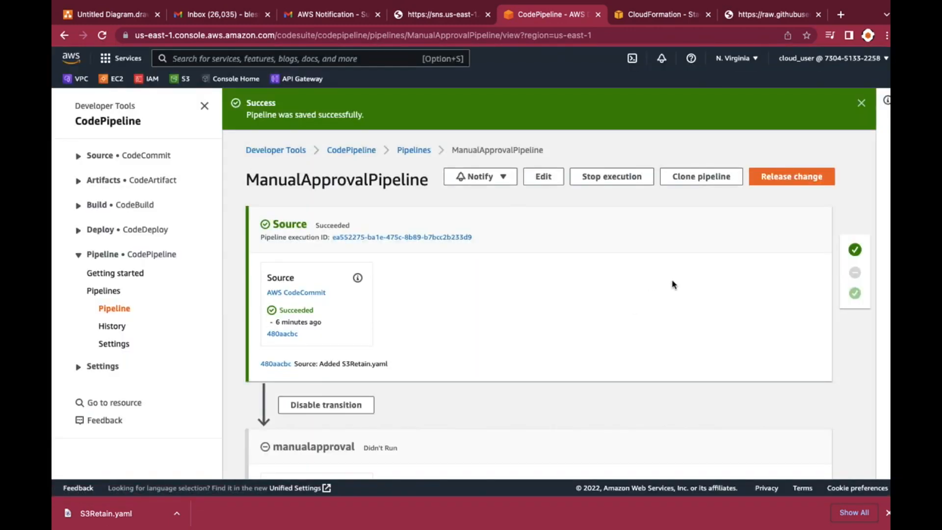
pyautogui.scroll(-4, 673, 284)
pyautogui.scroll(-2, 673, 284)
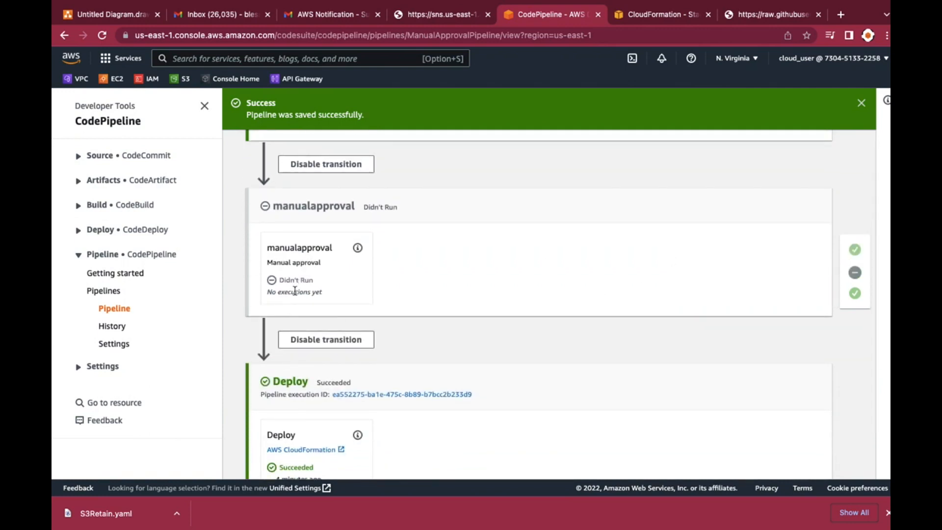
pyautogui.scroll(5, 386, 301)
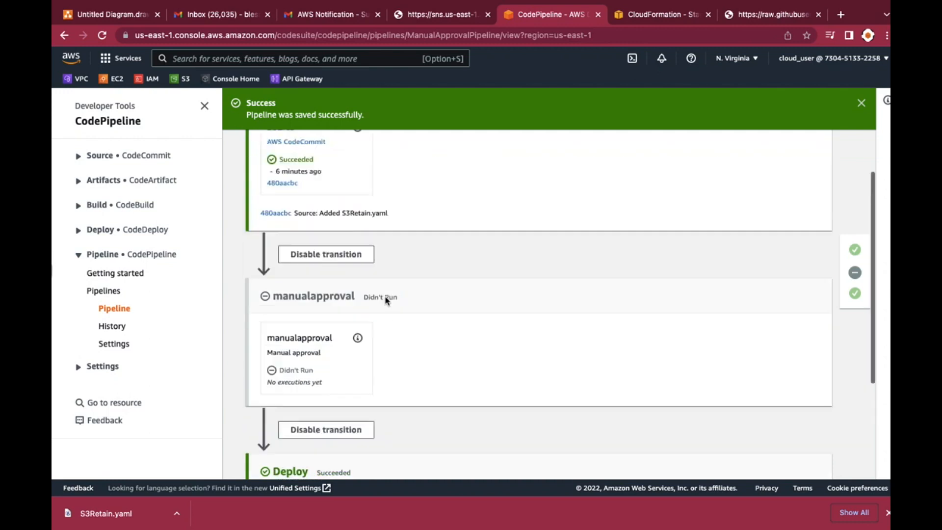
# Release the most recent change through ManualApprovalPipeline and follow its progress to the manualapproval stage
pyautogui.click(793, 177)
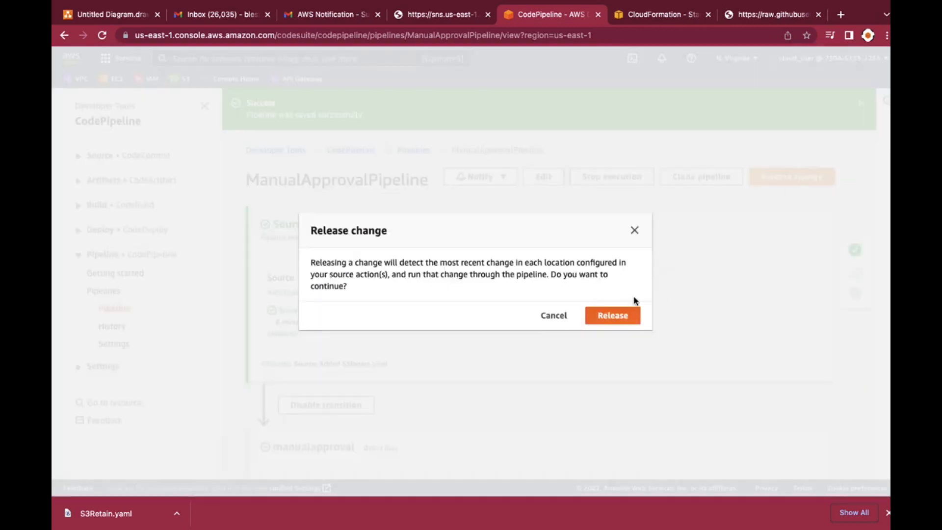
pyautogui.click(617, 318)
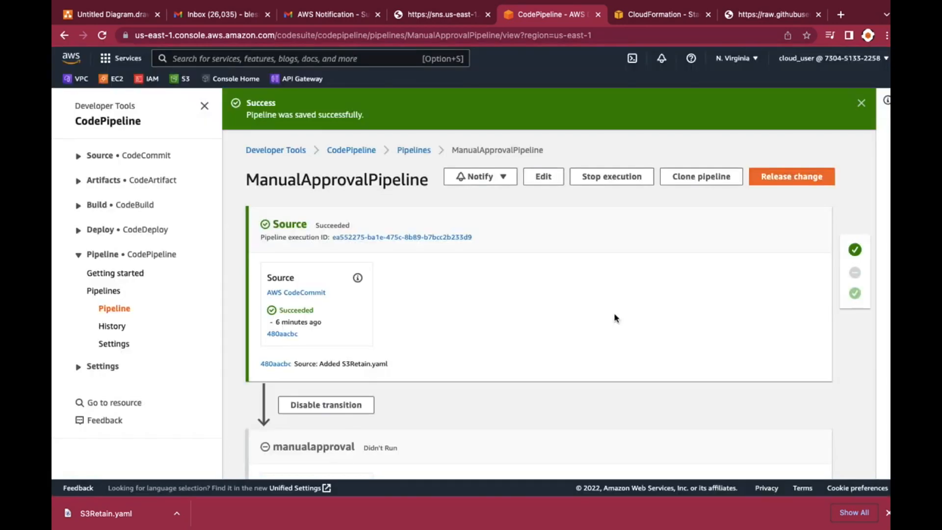
pyautogui.scroll(-2, 614, 317)
pyautogui.scroll(-3, 614, 317)
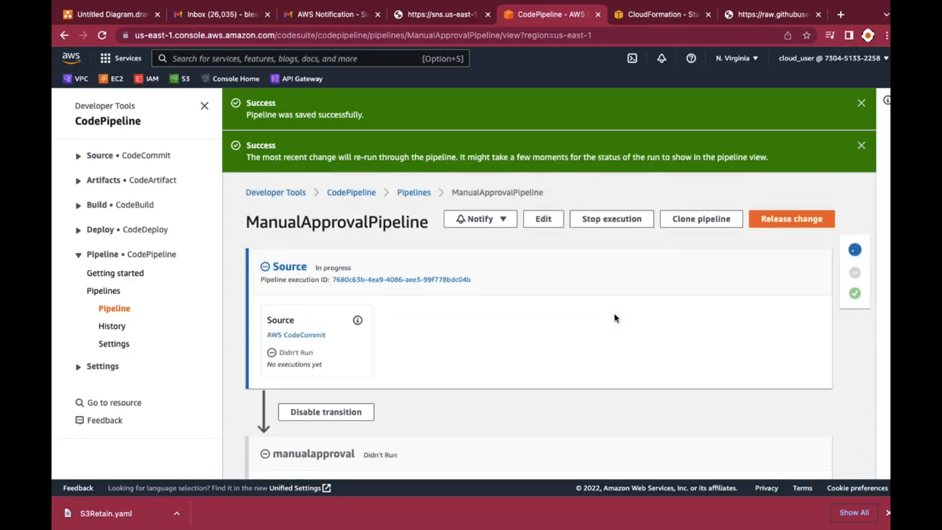
pyautogui.scroll(-3, 615, 318)
pyautogui.scroll(-2, 614, 318)
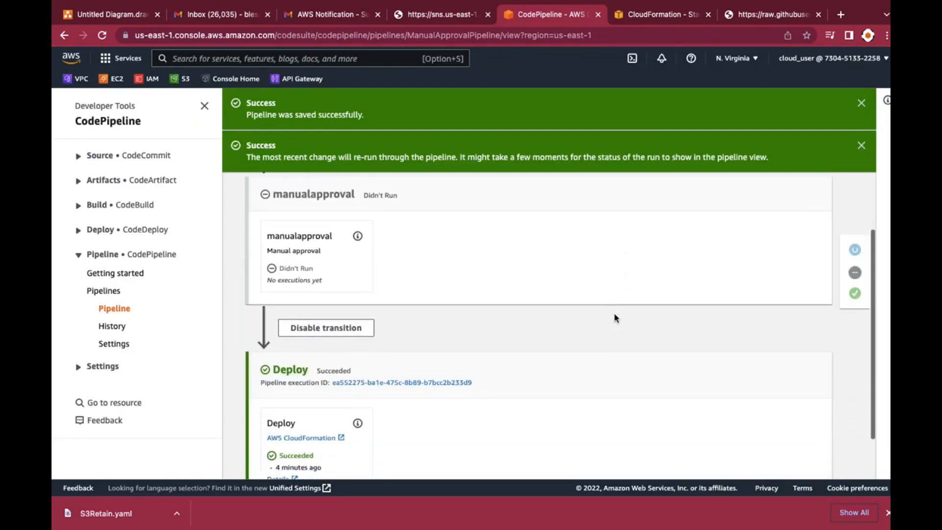
pyautogui.scroll(-1, 615, 317)
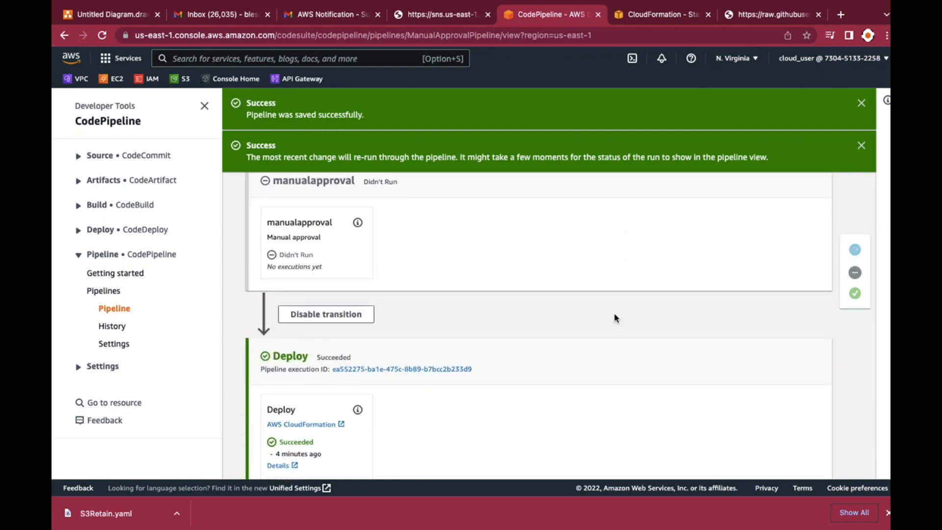
pyautogui.scroll(-1, 614, 318)
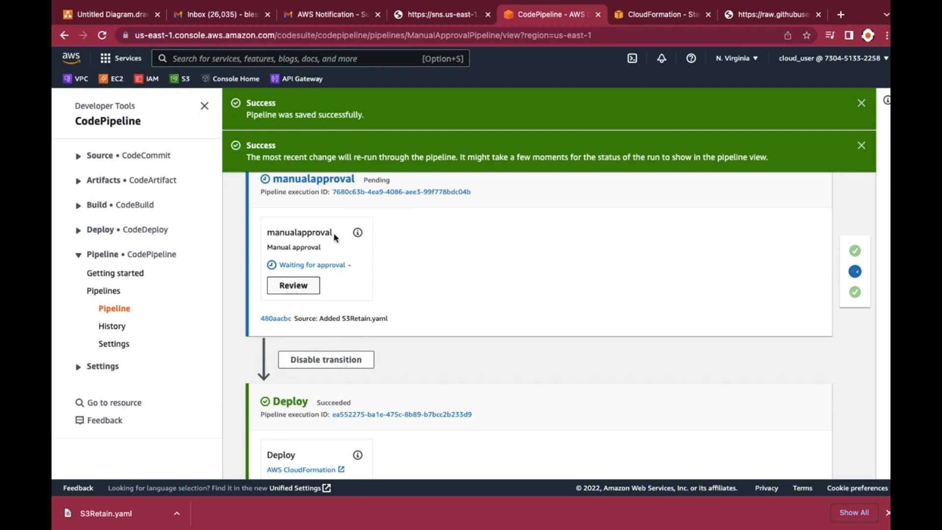
# Switch to Gmail, reload the mailbox and check the inbox for the pipeline's approval request
pyautogui.click(653, 20)
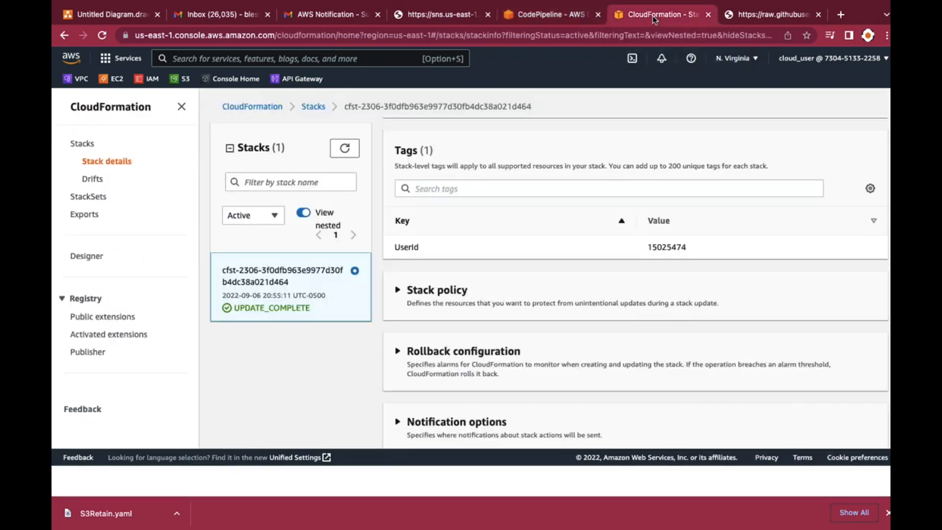
pyautogui.click(325, 20)
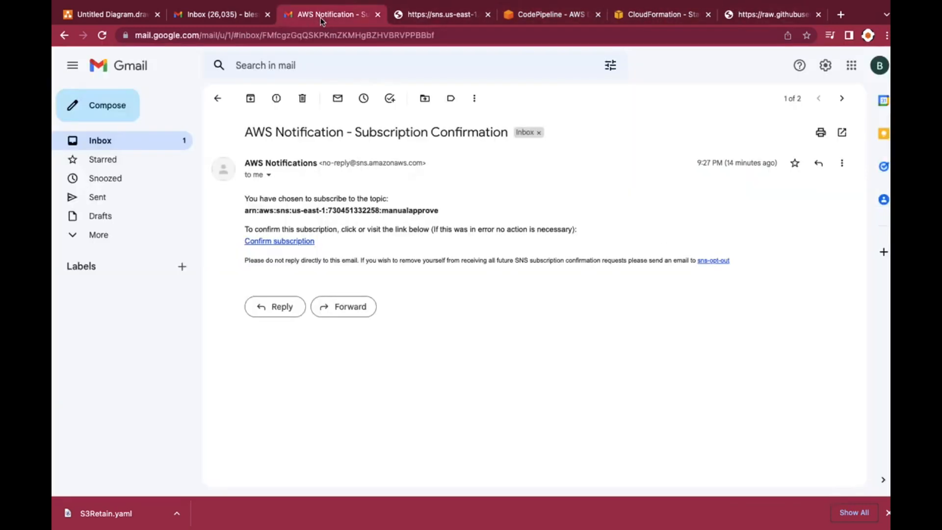
pyautogui.click(102, 35)
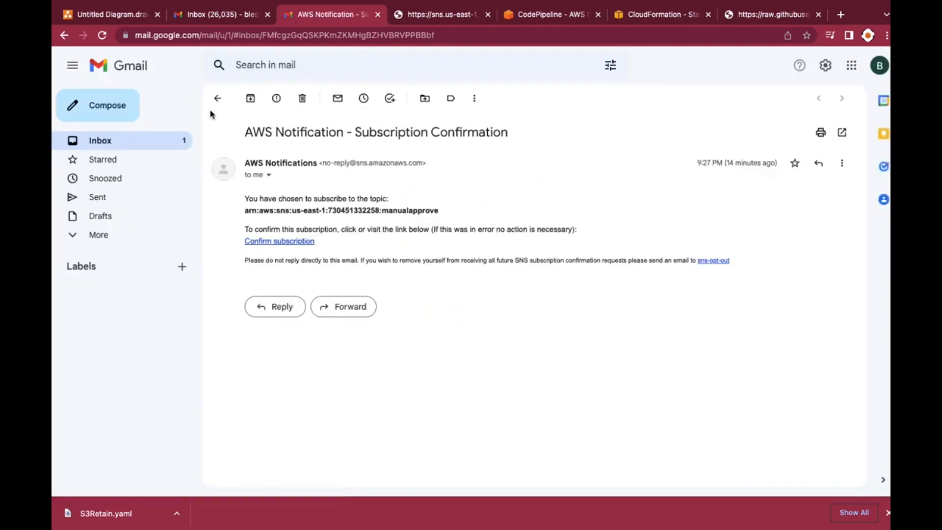
pyautogui.click(106, 146)
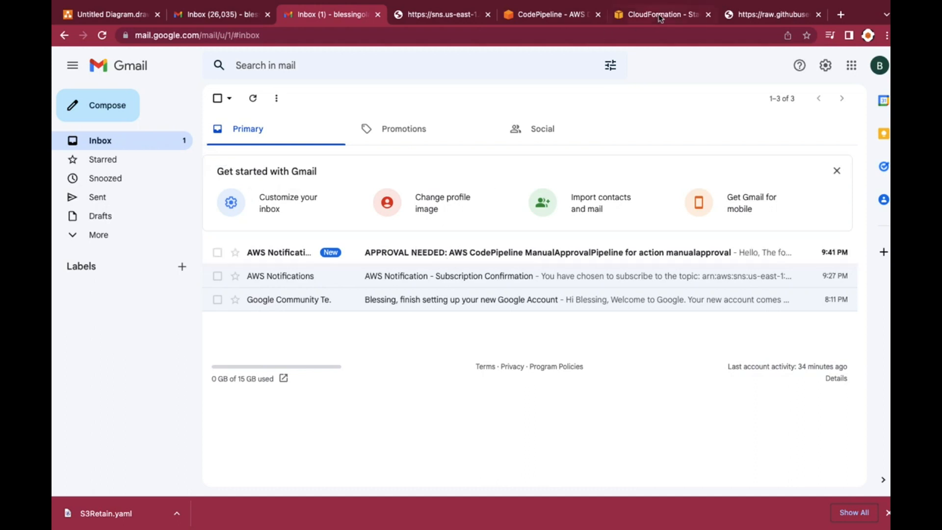
# Return to ManualApprovalPipeline in CodePipeline and check the status of its source and manualapproval stages
pyautogui.click(553, 17)
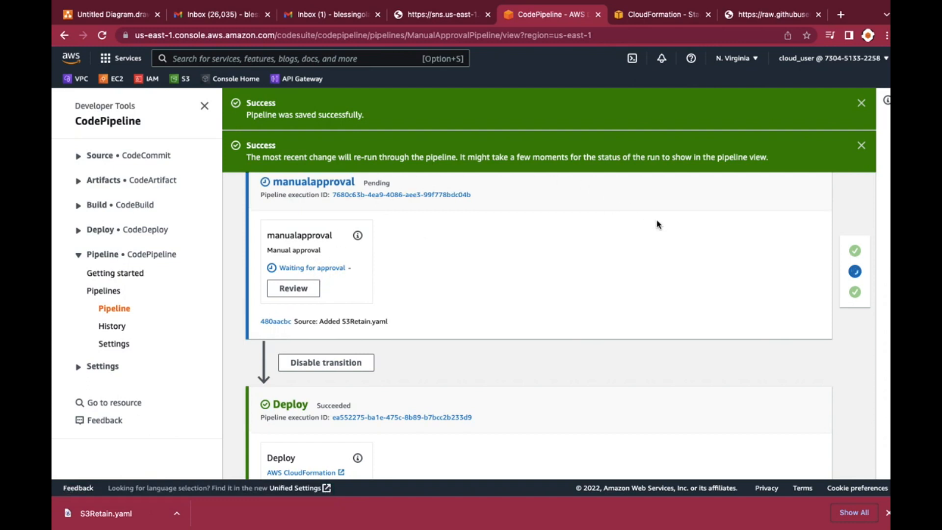
pyautogui.scroll(6, 657, 223)
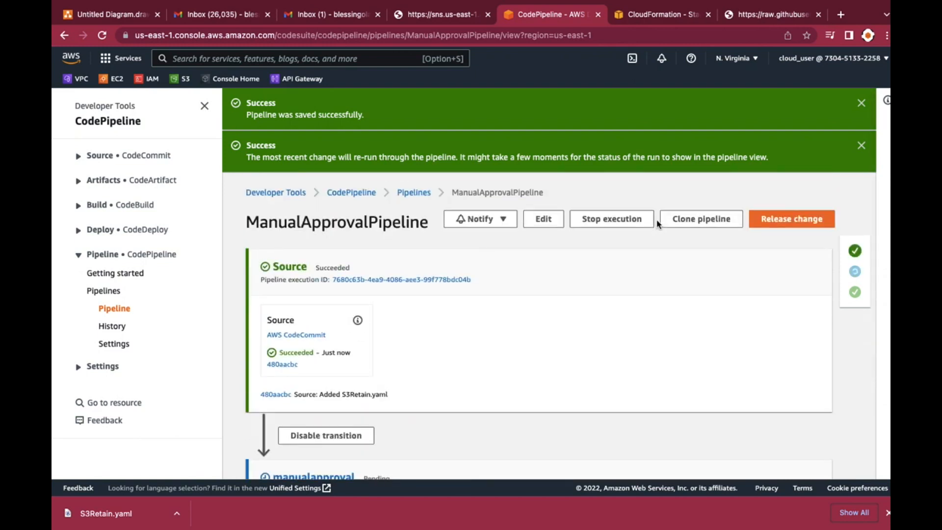
pyautogui.scroll(-3, 665, 293)
pyautogui.scroll(-2, 663, 294)
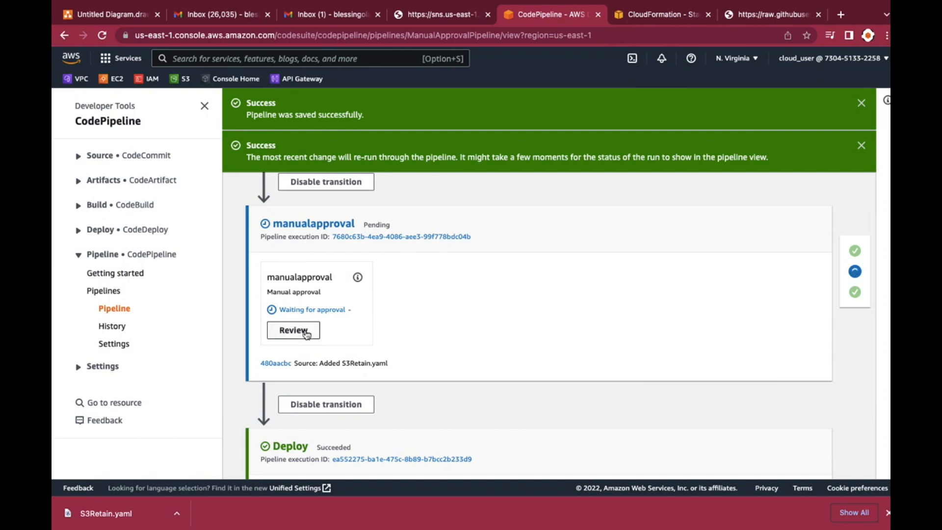
# Switch to Gmail and open the APPROVAL NEEDED email for the manualapproval action to read its approval details
pyautogui.click(328, 14)
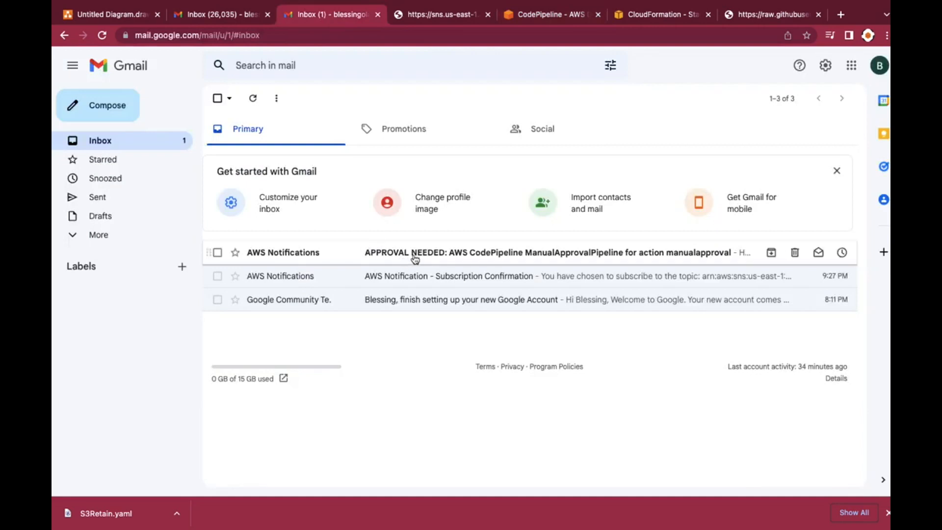
pyautogui.click(438, 253)
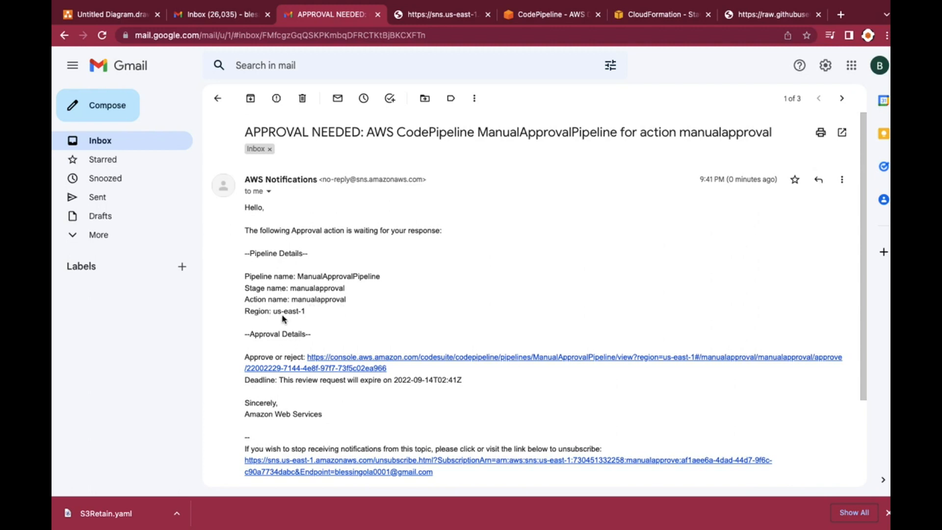
# Read through the approval email's details, return to ManualApprovalPipeline in CodePipeline and open the review of the pending manualapproval action
pyautogui.scroll(-3, 300, 332)
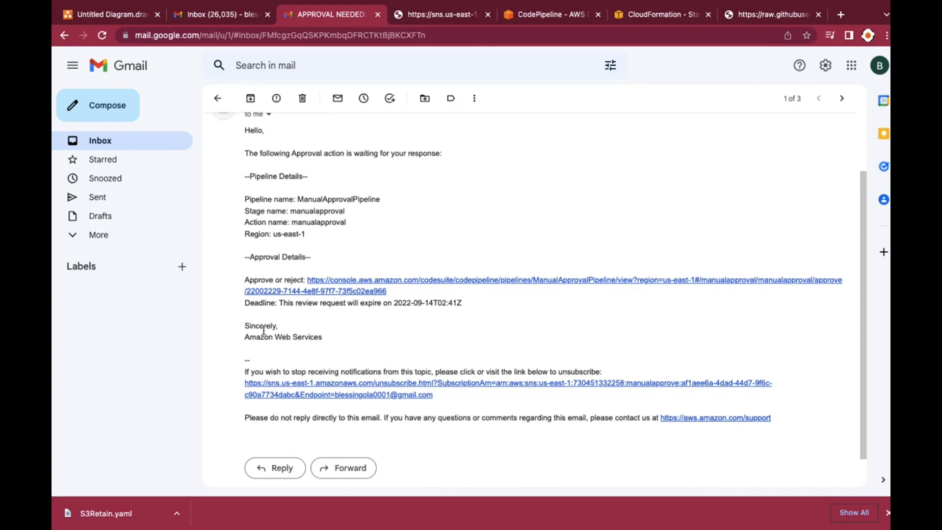
pyautogui.scroll(3, 302, 196)
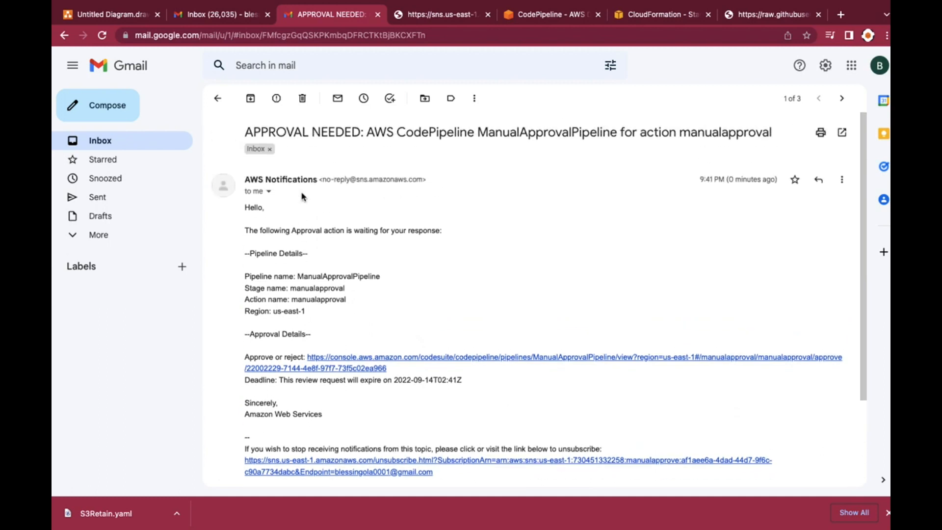
pyautogui.click(573, 16)
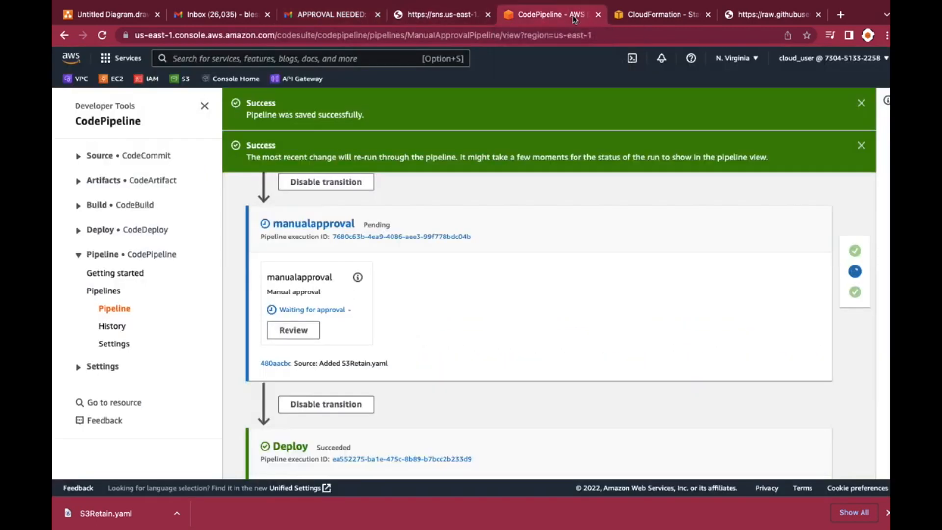
pyautogui.click(310, 332)
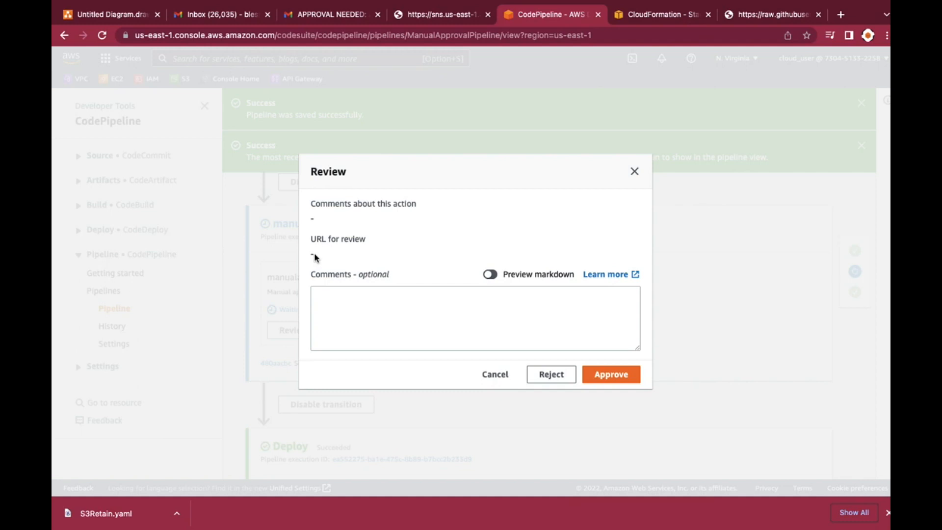
# Approve the manualapproval action with the review comment "Awesome. Approved."
pyautogui.click(353, 310)
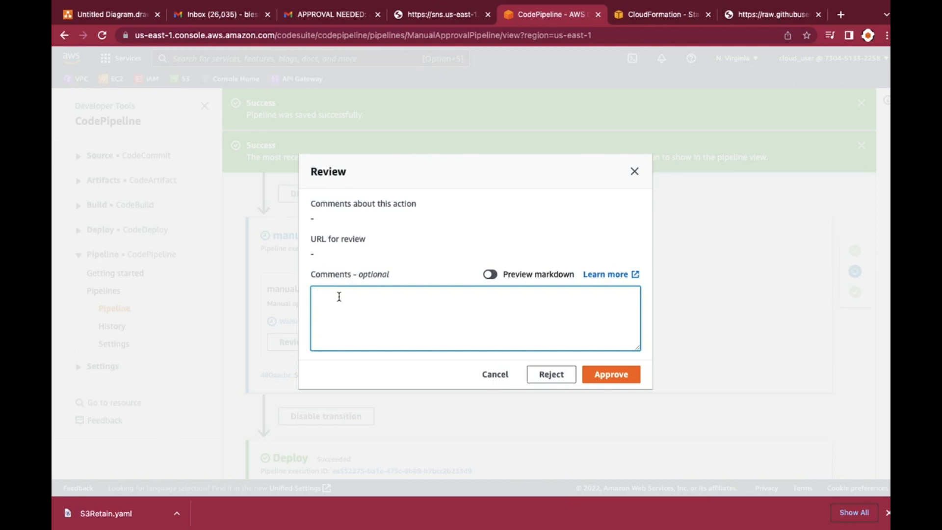
pyautogui.write('Awesome. Approved')
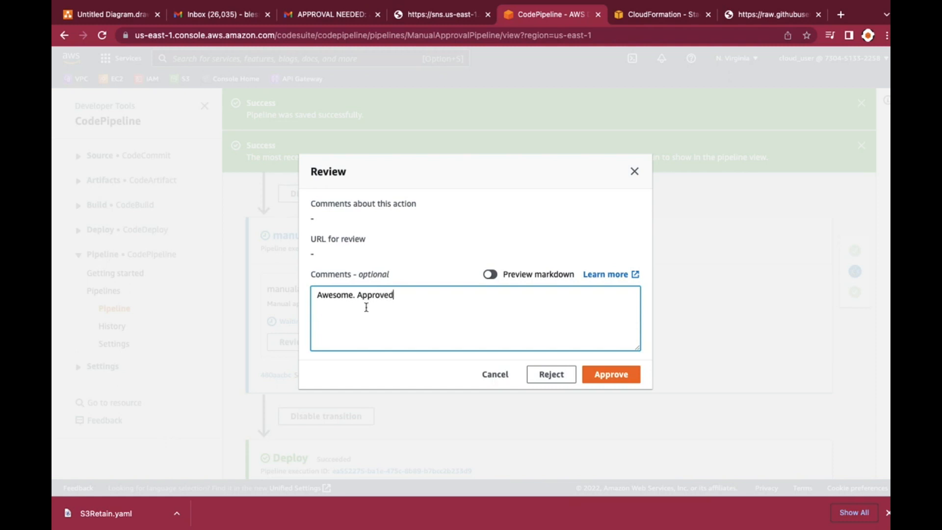
pyautogui.write('.')
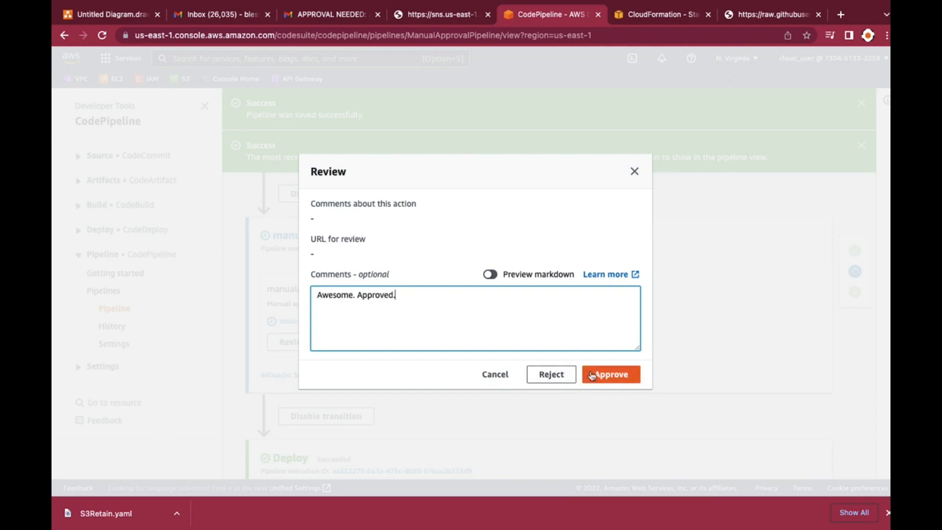
pyautogui.click(614, 376)
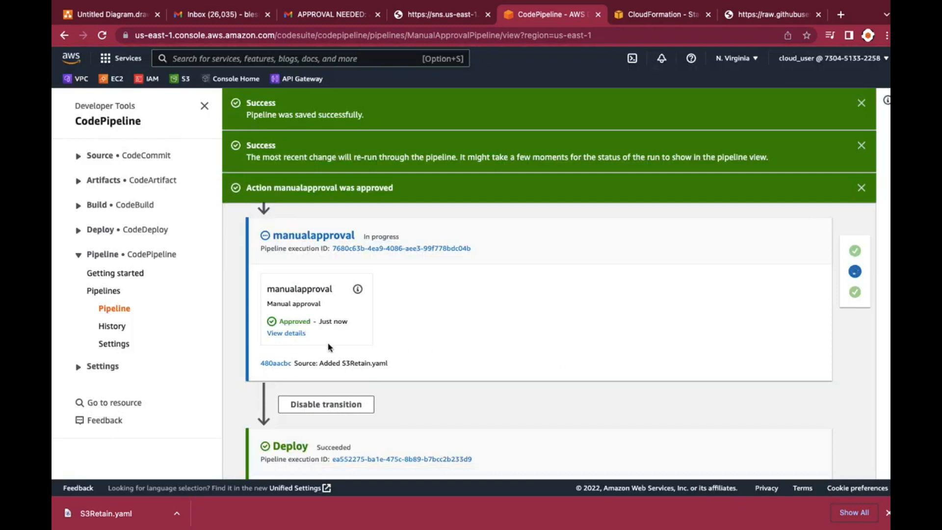
# Follow the approved execution of ManualApprovalPipeline, checking the status of its Source, manualapproval and Deploy stages
pyautogui.scroll(-3, 322, 342)
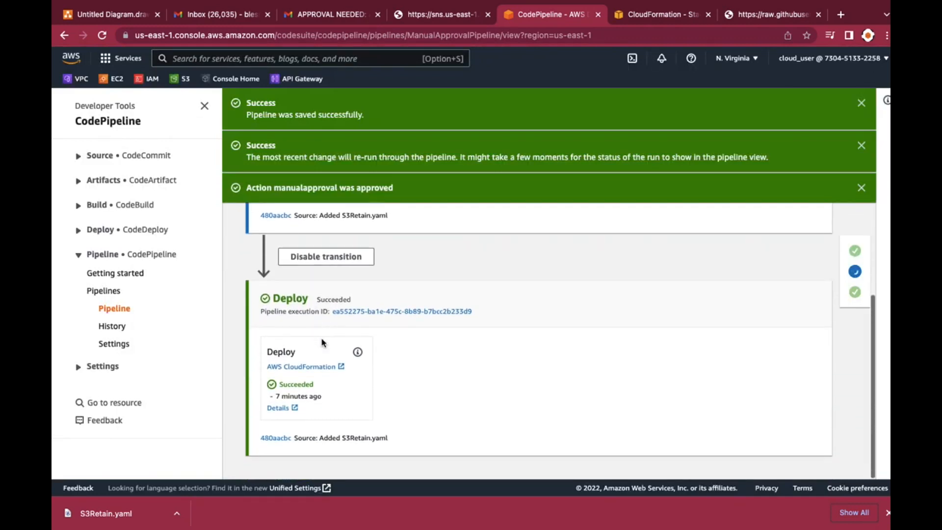
pyautogui.scroll(4, 322, 342)
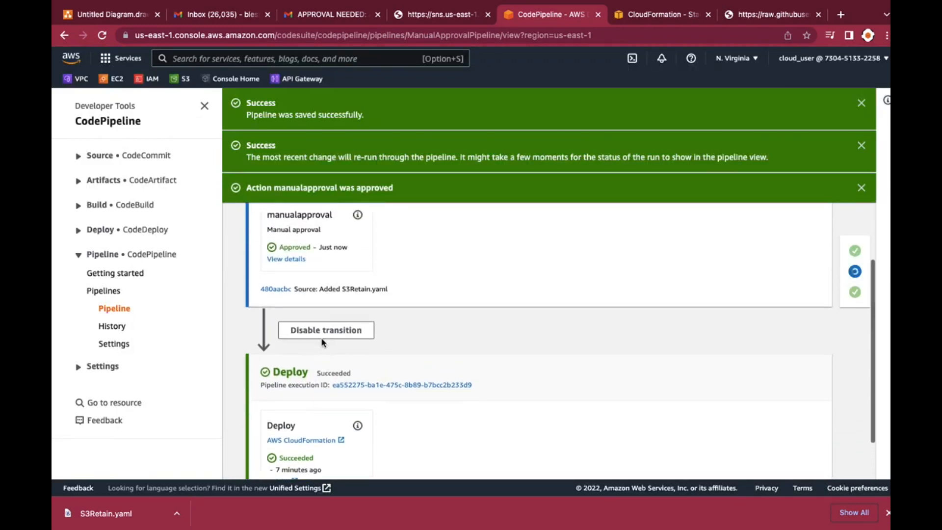
pyautogui.scroll(4, 322, 342)
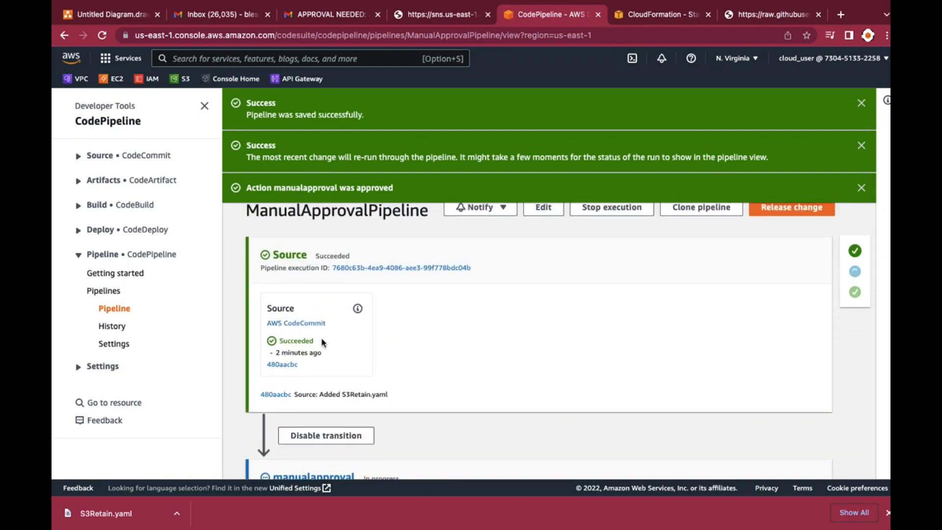
pyautogui.scroll(1, 323, 342)
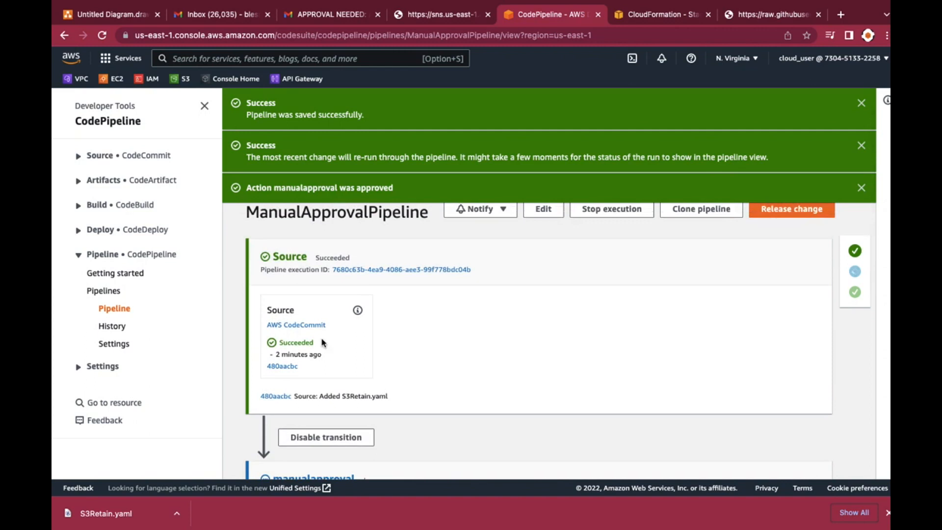
pyautogui.scroll(-5, 322, 342)
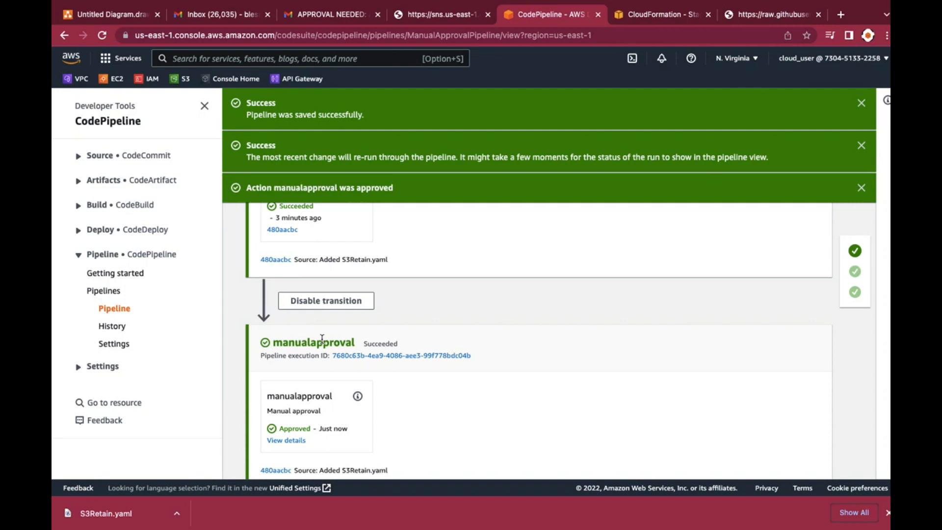
pyautogui.scroll(-3, 407, 364)
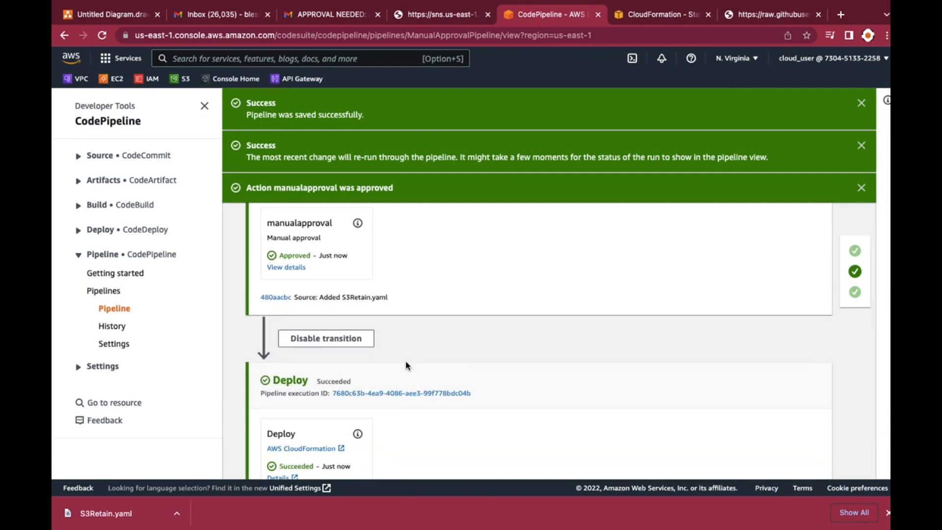
pyautogui.scroll(-2, 406, 366)
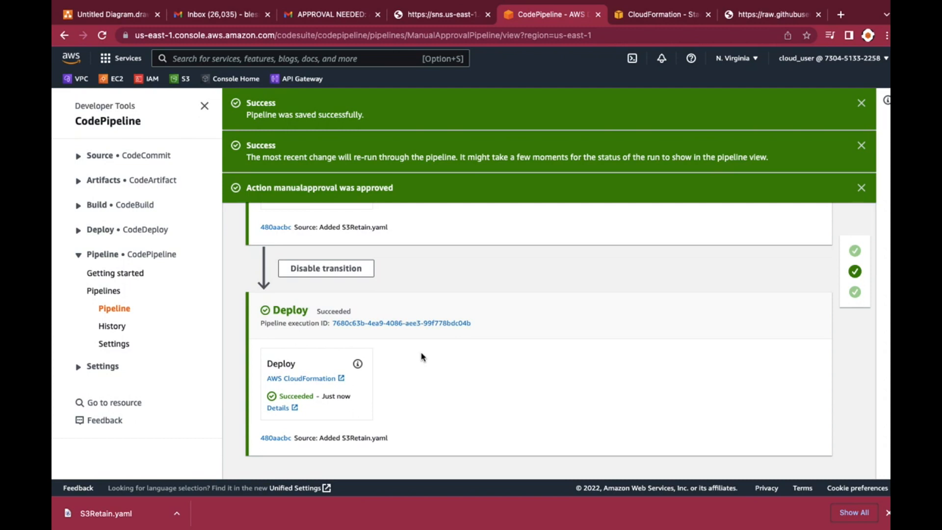
pyautogui.scroll(8, 423, 356)
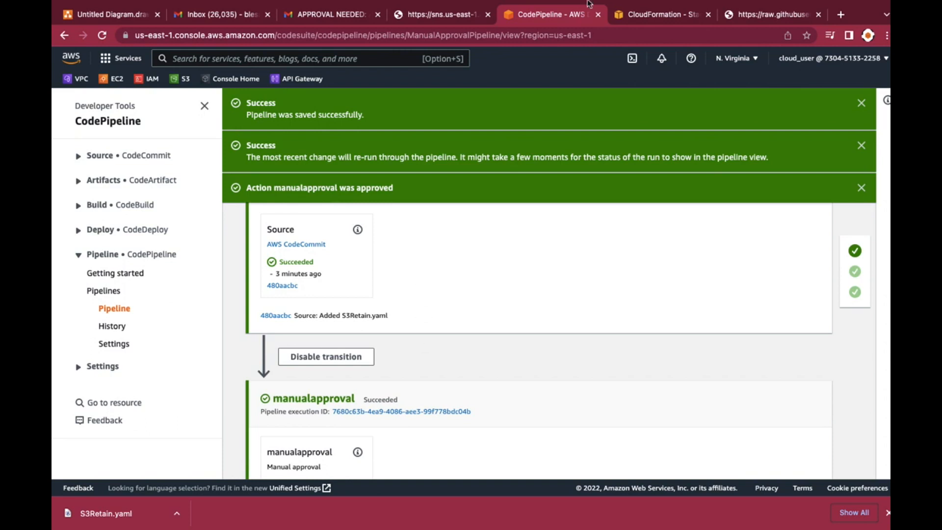
pyautogui.moveTo(650, 7)
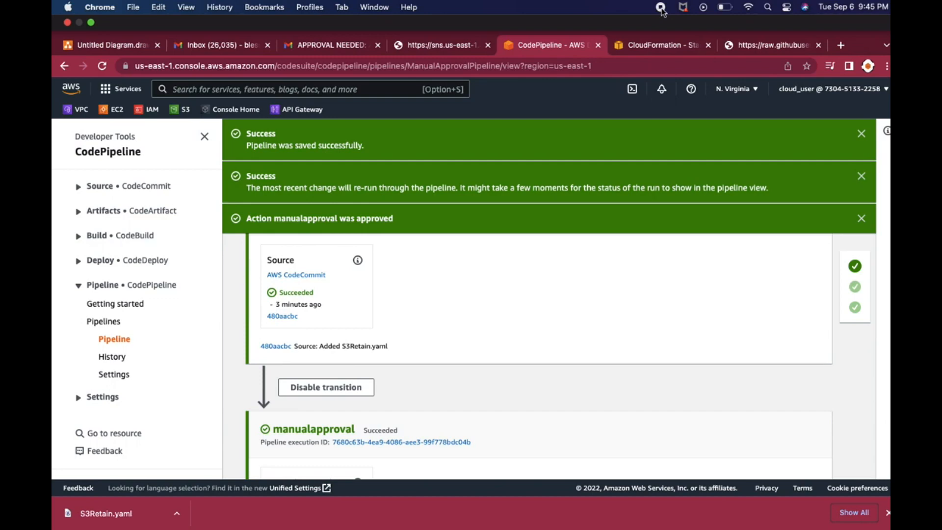